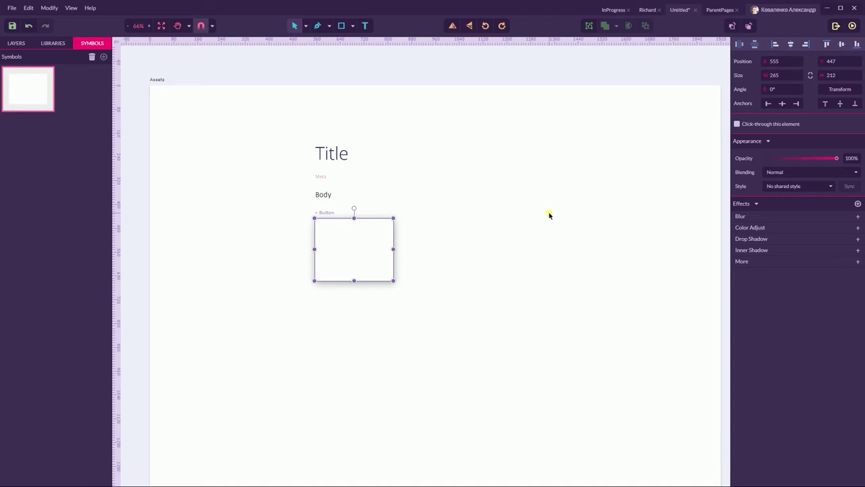
Step: Delete the white shadowed card below the Body text on the Assets page
click(454, 216)
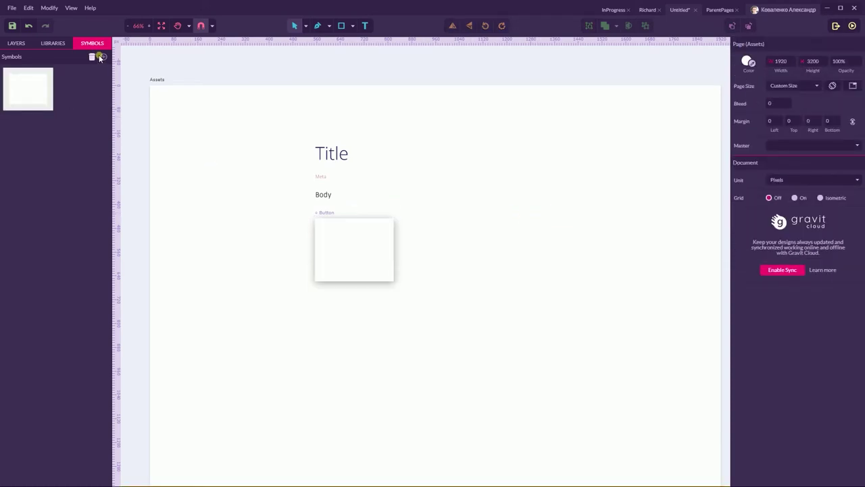
click(352, 29)
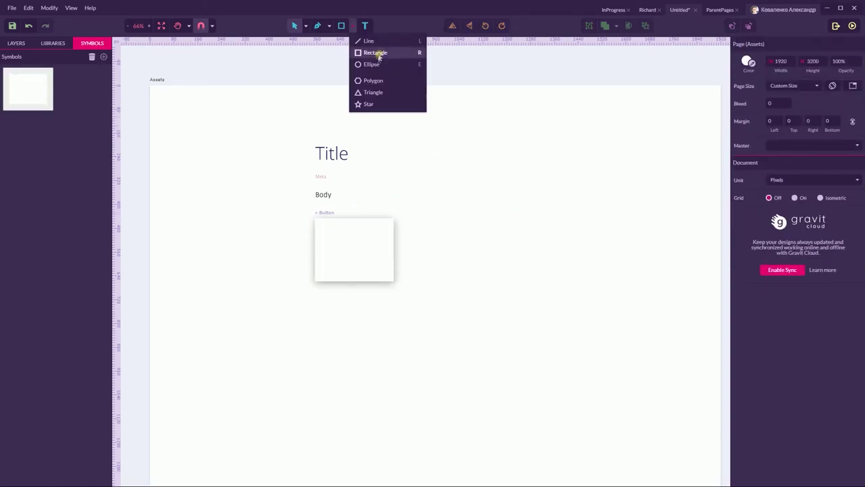
click(377, 53)
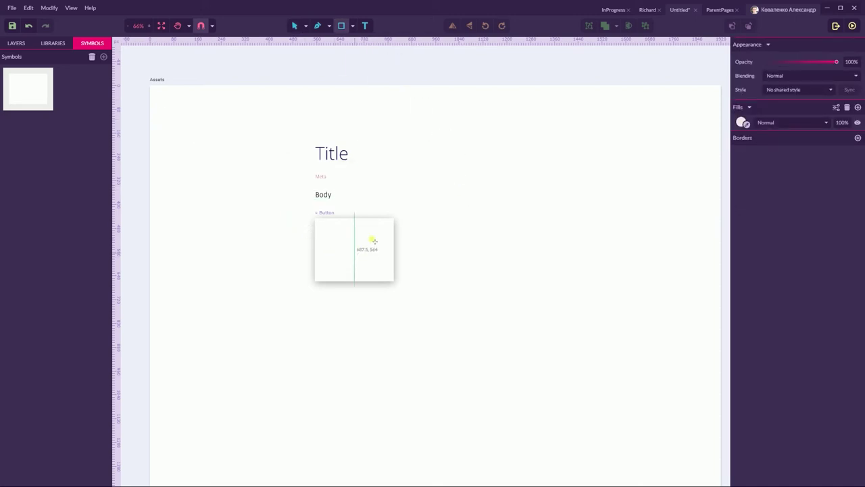
click(307, 29)
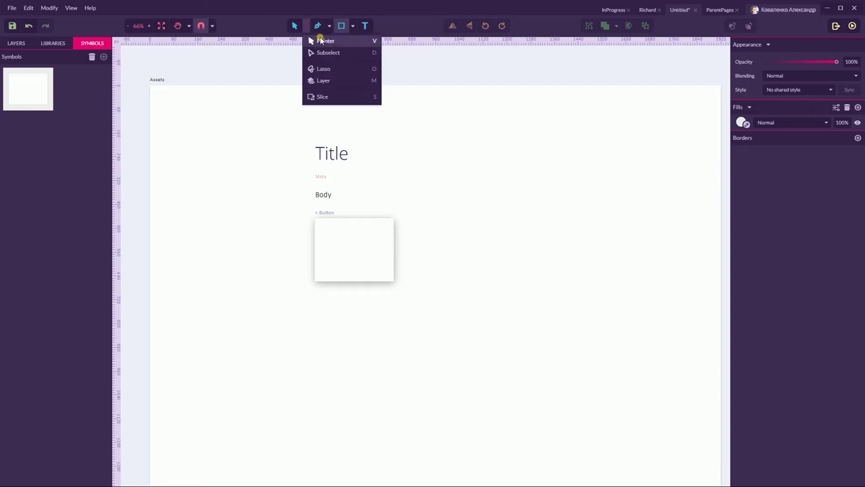
click(317, 39)
click(361, 251)
key(Delete)
Step: Draw a rectangle about 419 × 132 px to the right of the Title, Meta and Body texts
click(353, 29)
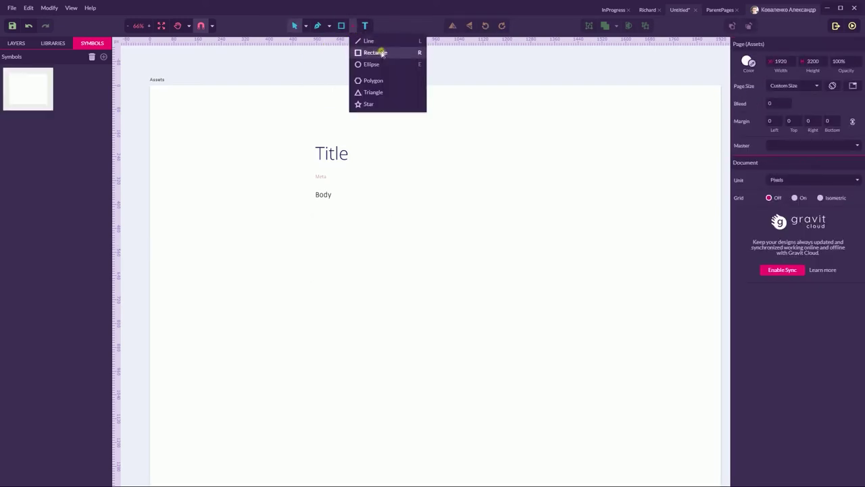
click(375, 52)
mouse_move(406, 164)
mouse_down()
mouse_move(457, 195)
mouse_move(531, 204)
mouse_up()
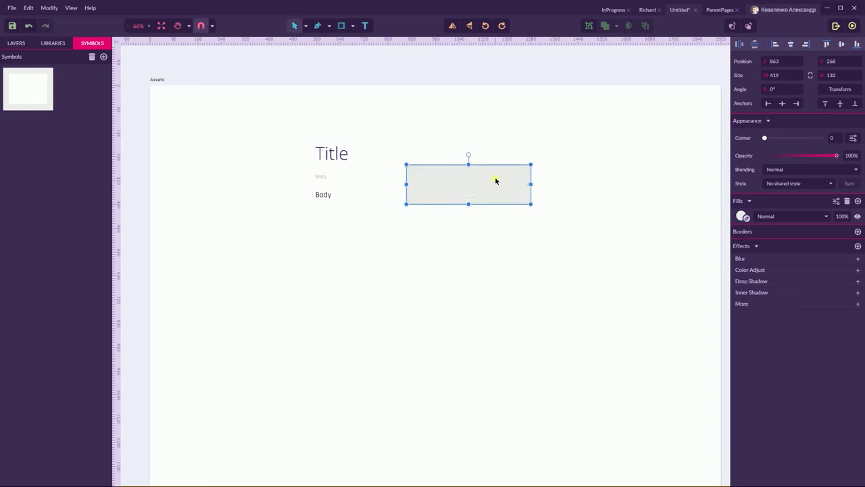
Step: Copy the Take a Look button with its white card from the open architect website document and paste them onto the Assets page
click(647, 10)
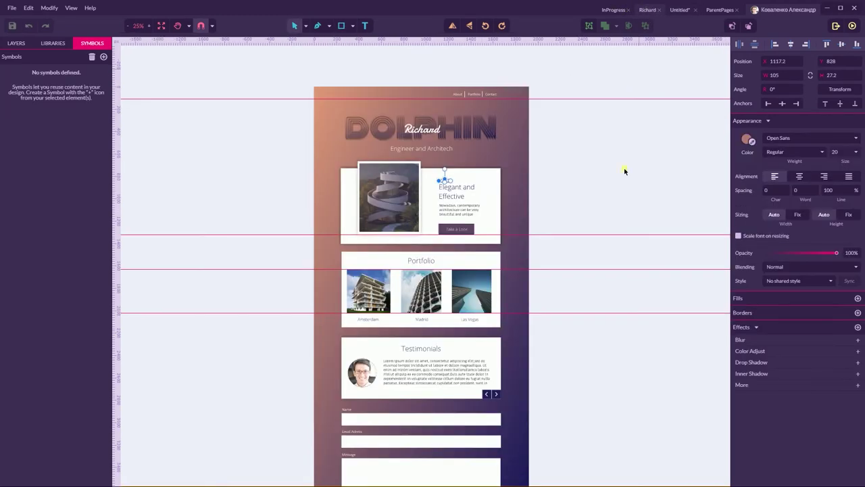
drag(543, 223, 531, 208)
click(498, 212)
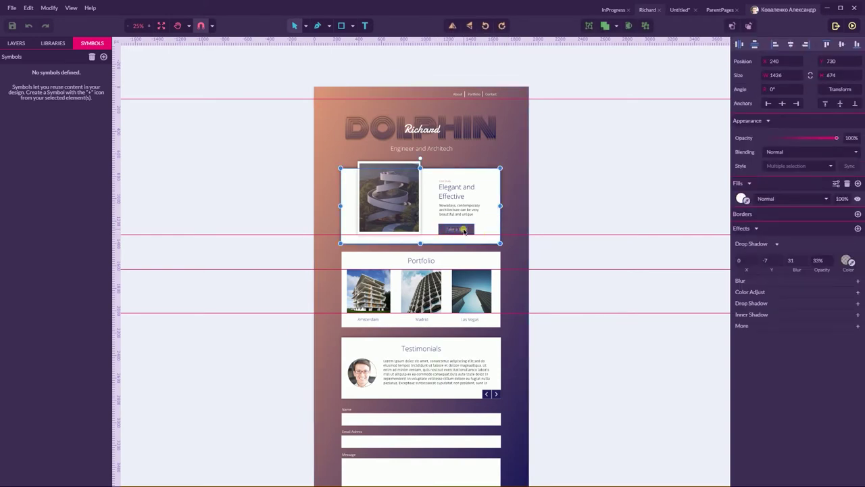
key(ctrl+z)
click(678, 10)
key(ctrl+v)
drag(558, 348, 558, 299)
click(627, 232)
key(ctrl+v)
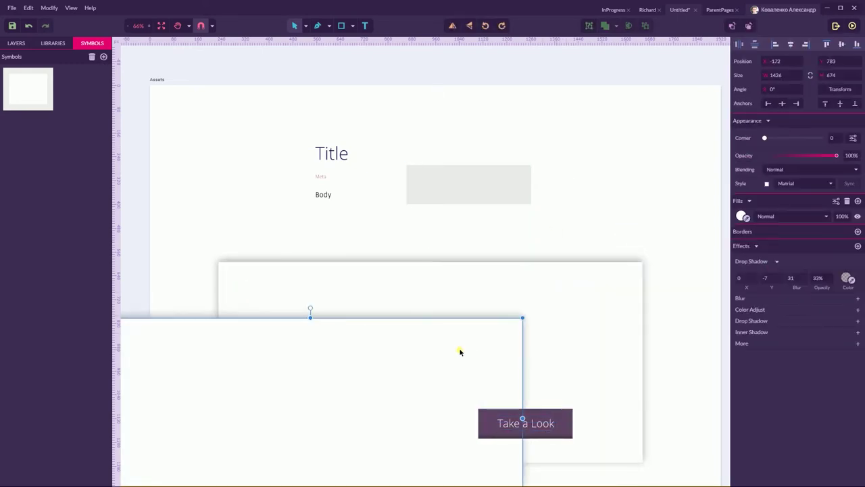
Step: Delete the pasted white cards and move the Take a Look button just below the gray rectangle
key(Delete)
click(565, 322)
key(Delete)
scroll(554, 327, down, 3)
drag(438, 231, 619, 347)
drag(548, 289, 459, 123)
scroll(531, 174, up, 3)
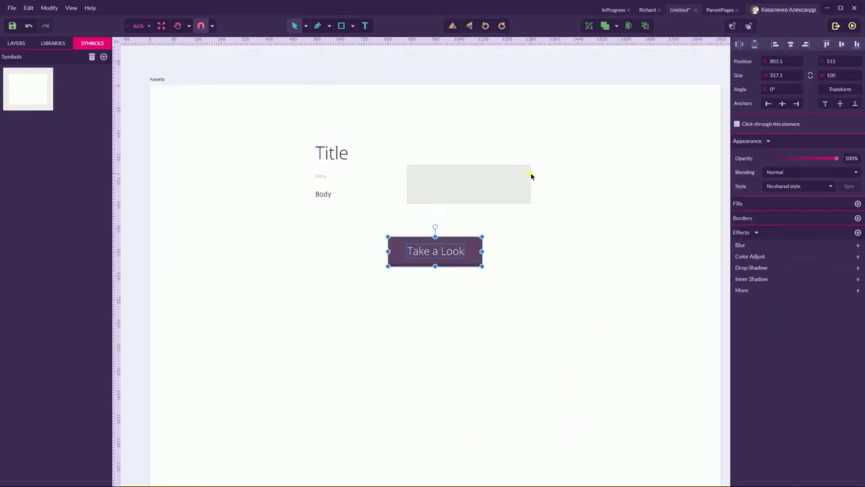
Step: Draw a rectangle directly below the Take a Look button and size it to 317.1 × 100 px
click(555, 246)
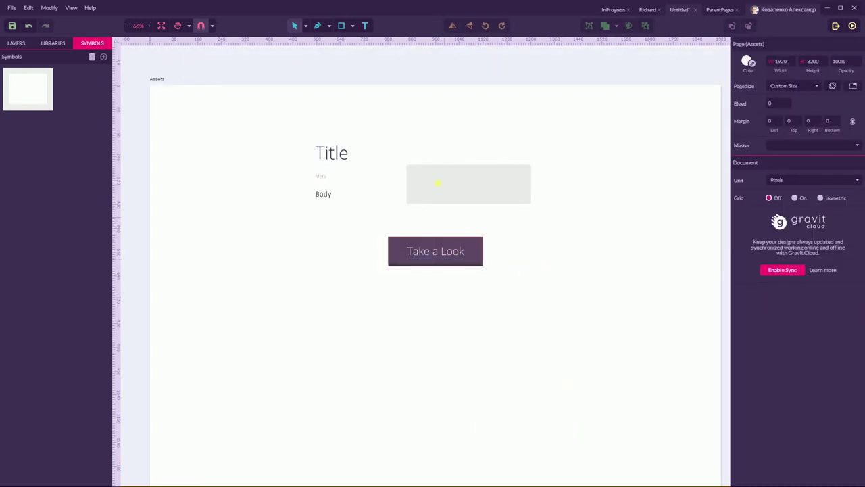
click(353, 26)
click(375, 52)
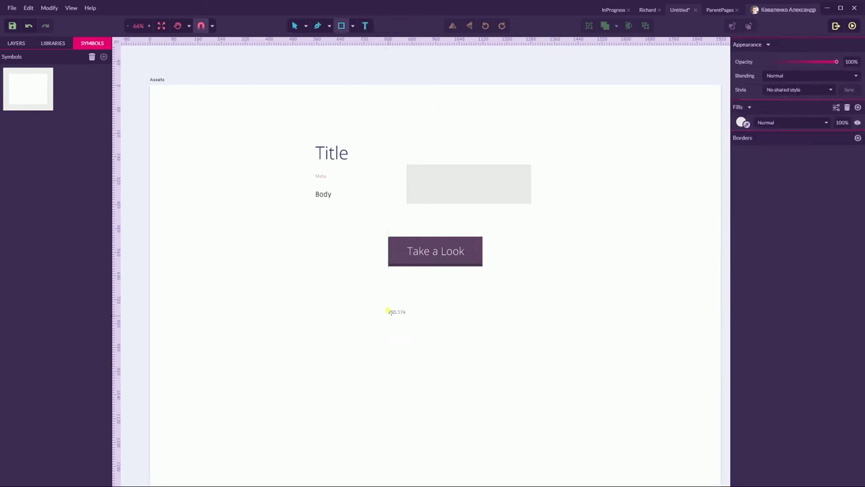
mouse_move(388, 281)
mouse_down()
mouse_move(430, 300)
mouse_move(484, 304)
mouse_move(484, 313)
mouse_up()
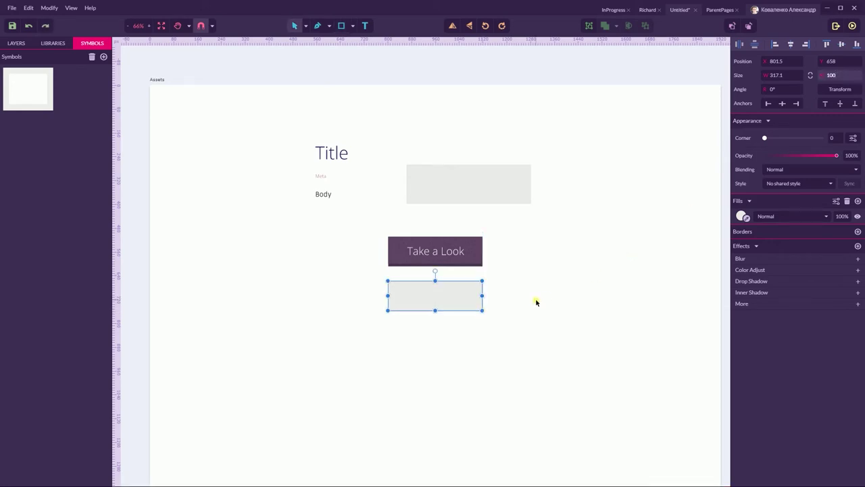
click(535, 298)
Step: Fill the new rectangle with the purple #5B4162 sampled from the Take a Look button
click(458, 294)
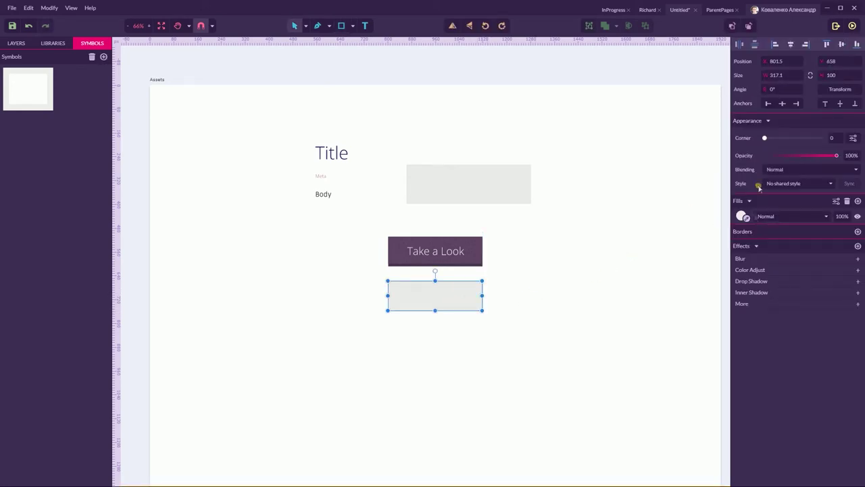
click(747, 220)
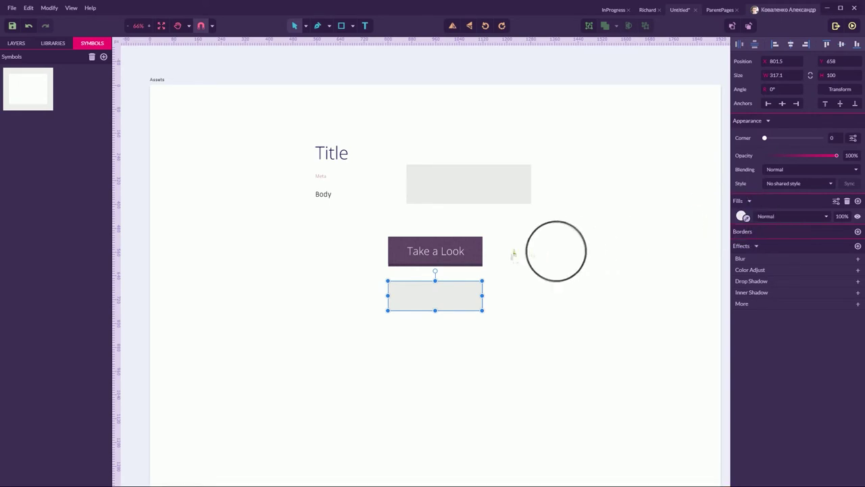
click(468, 250)
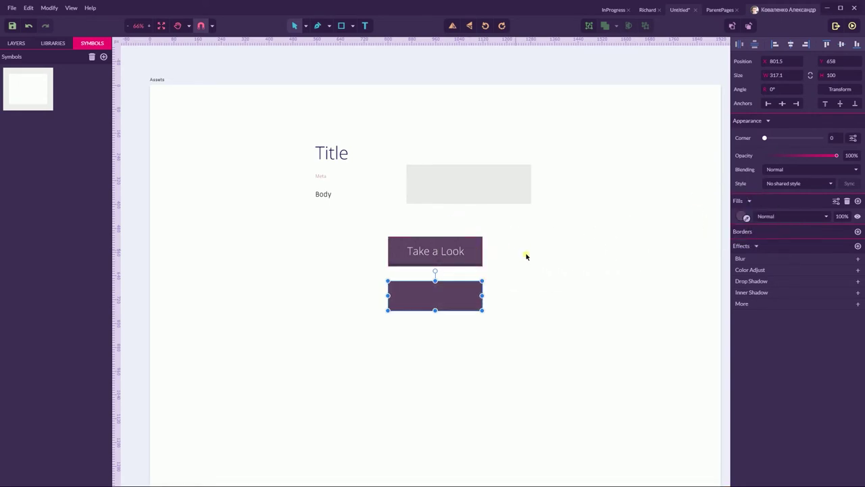
click(508, 273)
Step: Duplicate the purple rectangle and shift the back copy down 6 px to Y 664
click(464, 287)
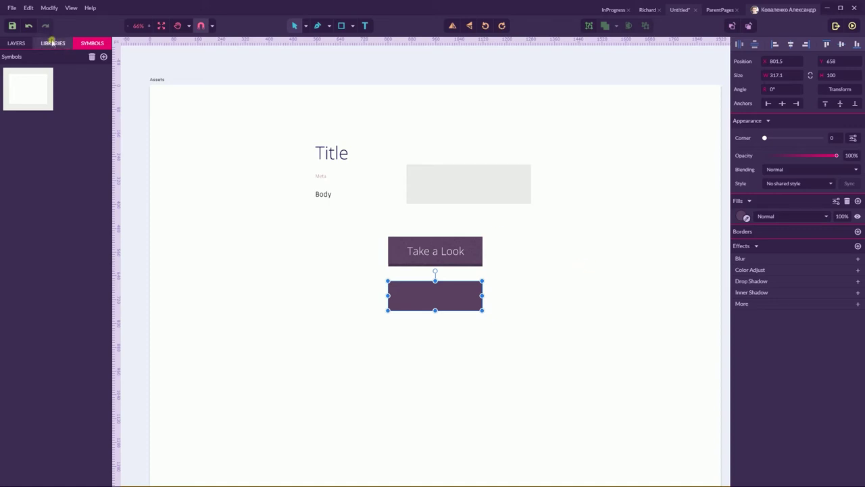
click(15, 44)
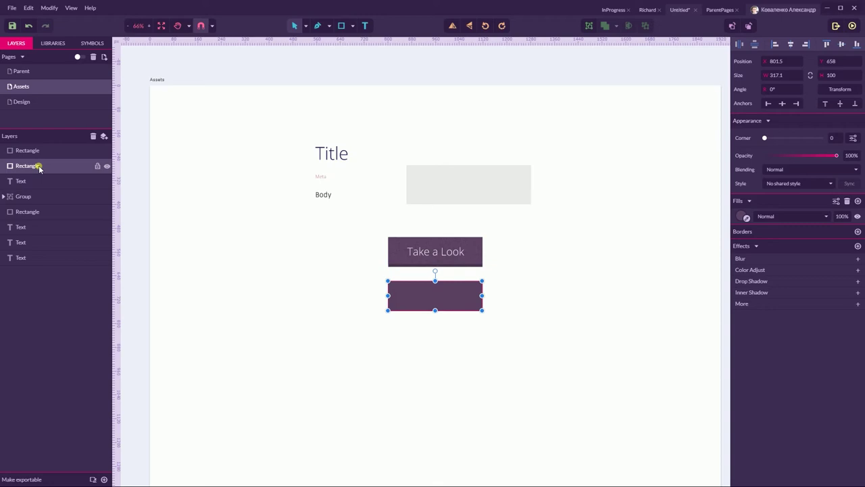
key(Down)
key(Down)
key(Down)
key(Down)
key(Down)
key(Down)
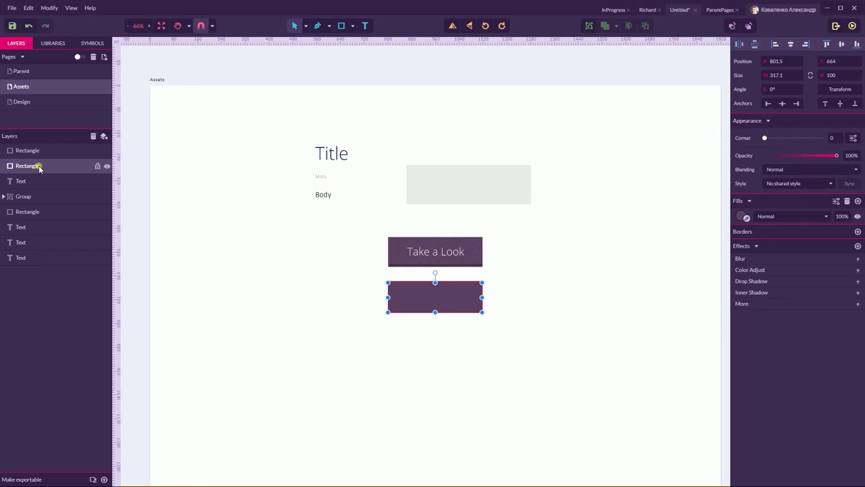
Step: Darken the back rectangle's fill to #37263B
click(741, 215)
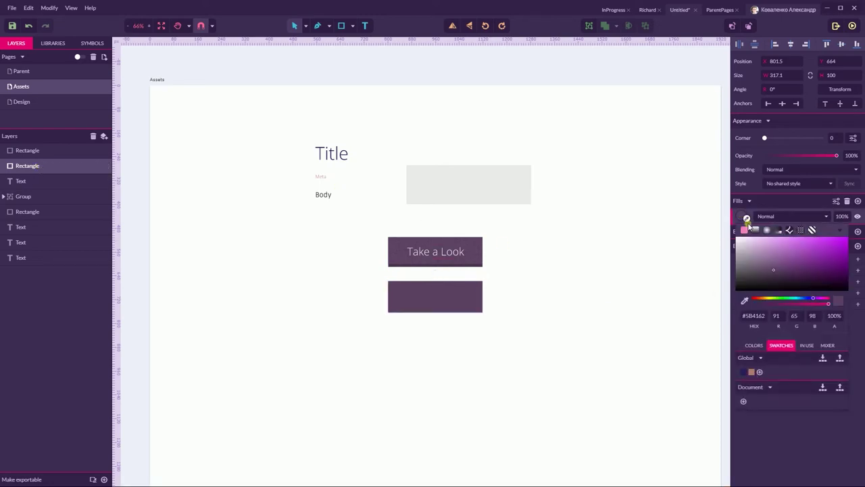
click(774, 273)
drag(775, 273, 778, 280)
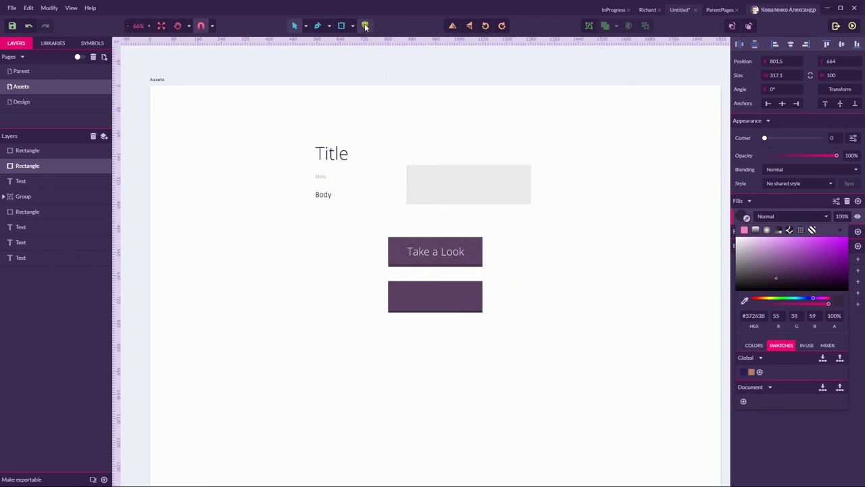
Step: Add the text "SUBMIT" on top of the new purple button
click(396, 70)
click(415, 295)
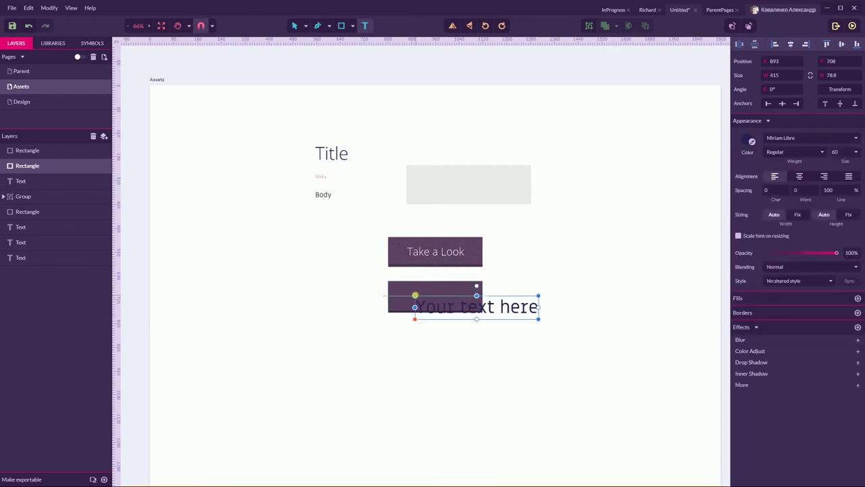
text(S)
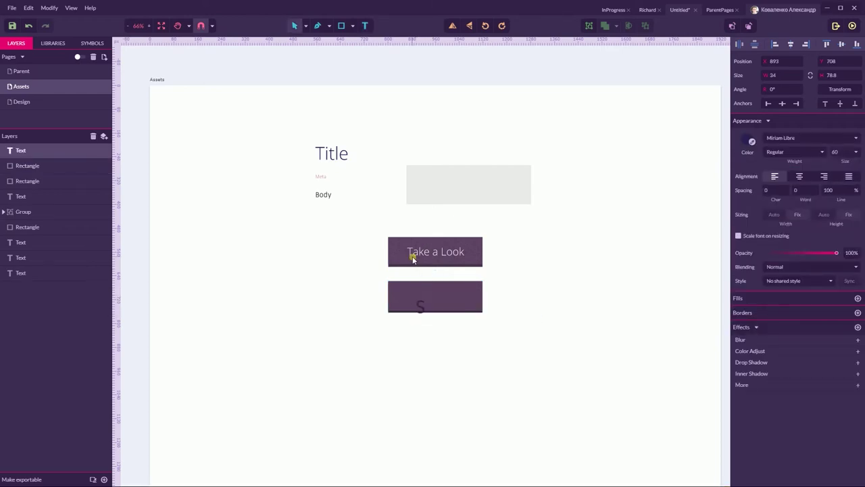
text(UBMIT)
key(Escape)
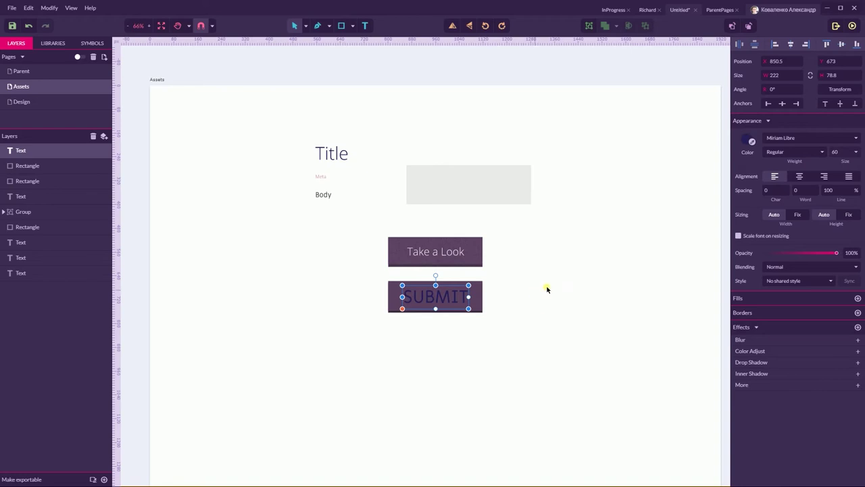
Step: Format the SUBMIT text in Open Sans Light at size 36
click(826, 153)
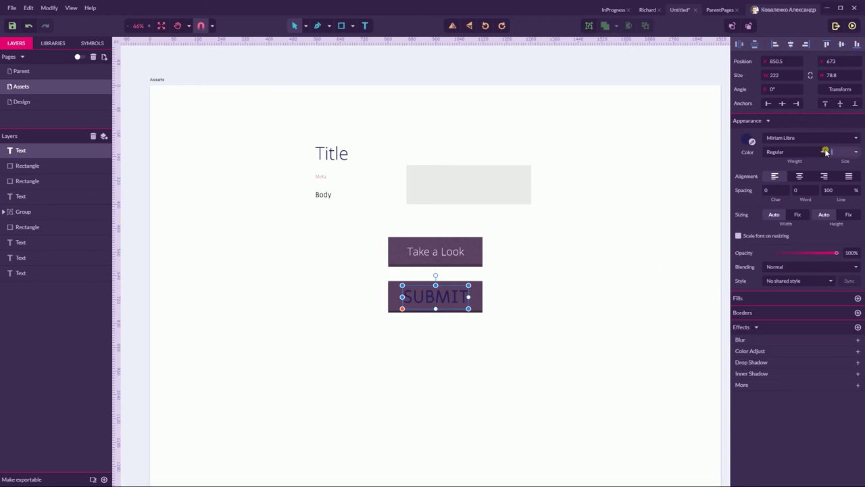
text(36)
key(Return)
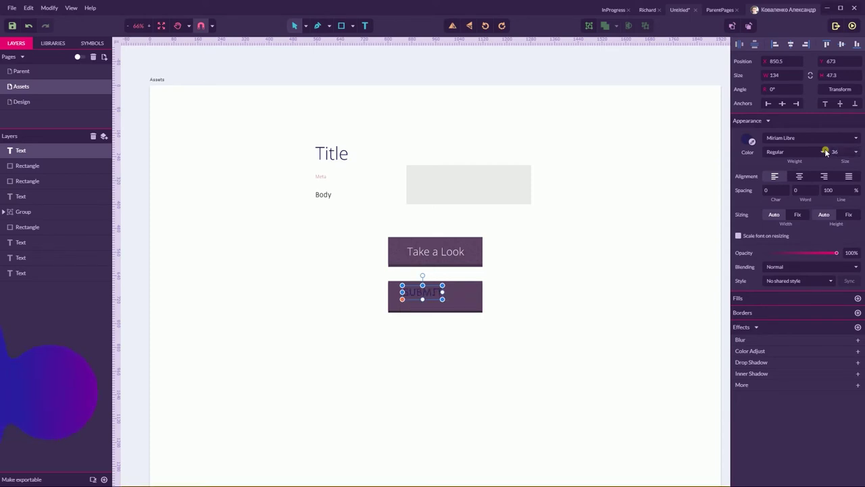
click(797, 139)
text(open)
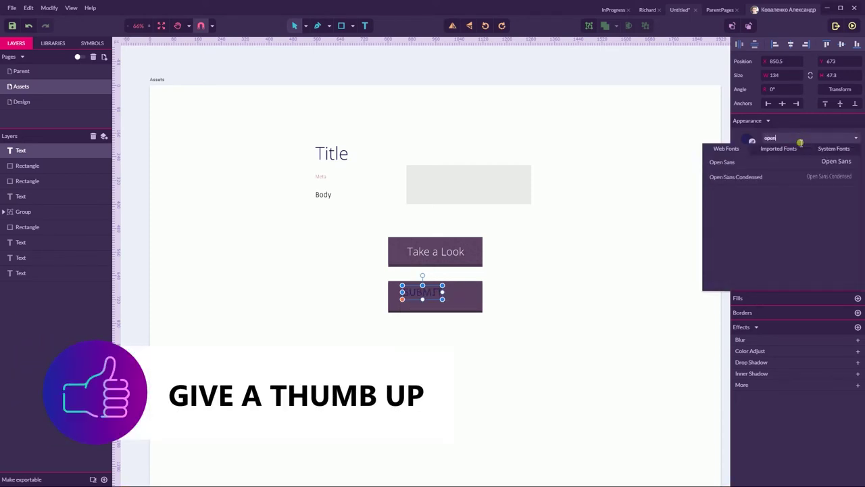
key(Return)
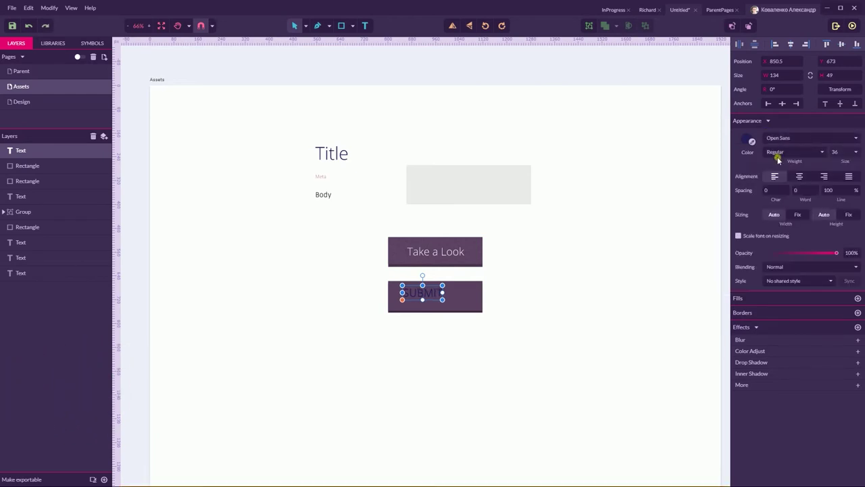
click(779, 156)
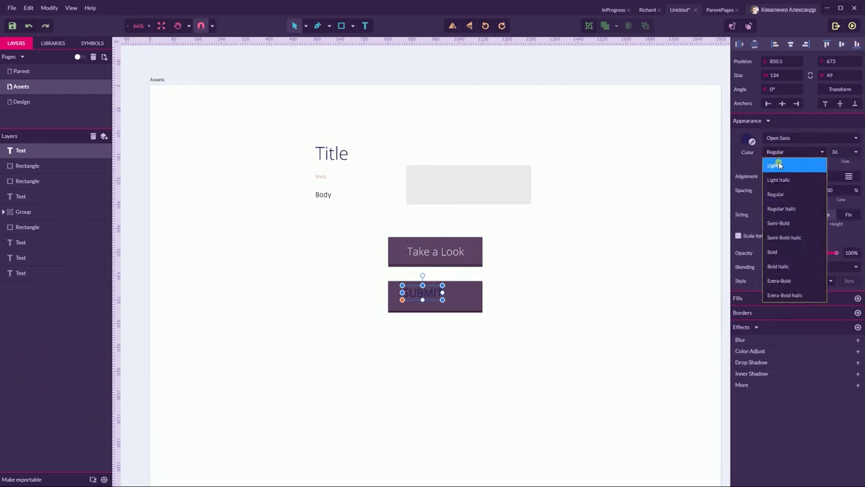
click(777, 164)
Step: Move the SUBMIT text to the middle of the button and recolor it near-white
drag(434, 295, 450, 301)
click(749, 141)
click(737, 162)
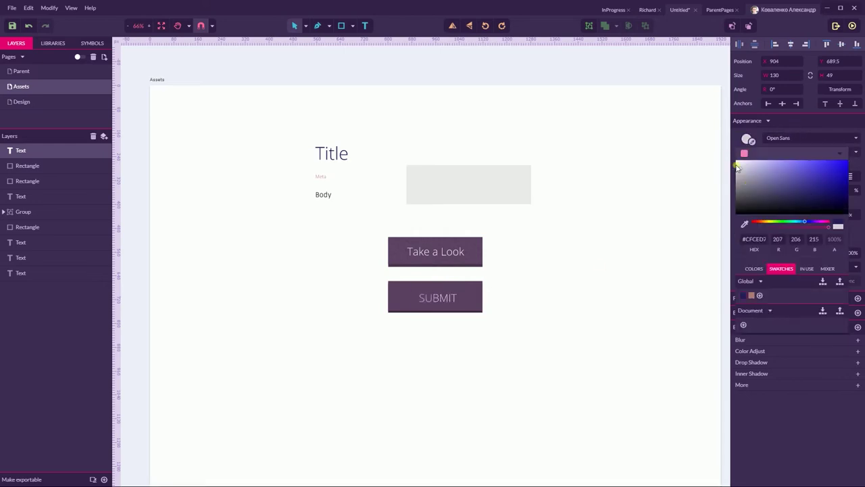
click(533, 288)
Step: Delete the reference Take a Look button above the SUBMIT button
drag(521, 264, 332, 346)
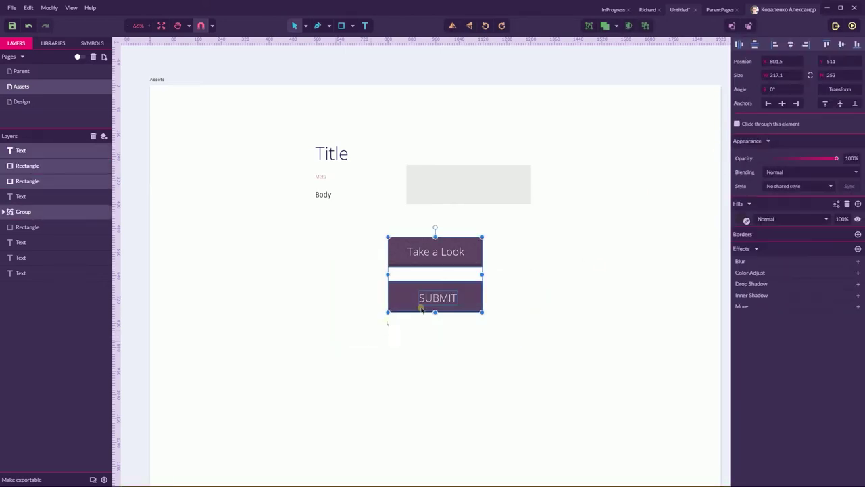
click(551, 255)
drag(532, 222, 367, 273)
key(Delete)
Step: Group the two purple rectangles that form the SUBMIT button's background
drag(516, 259, 356, 324)
drag(354, 257, 410, 334)
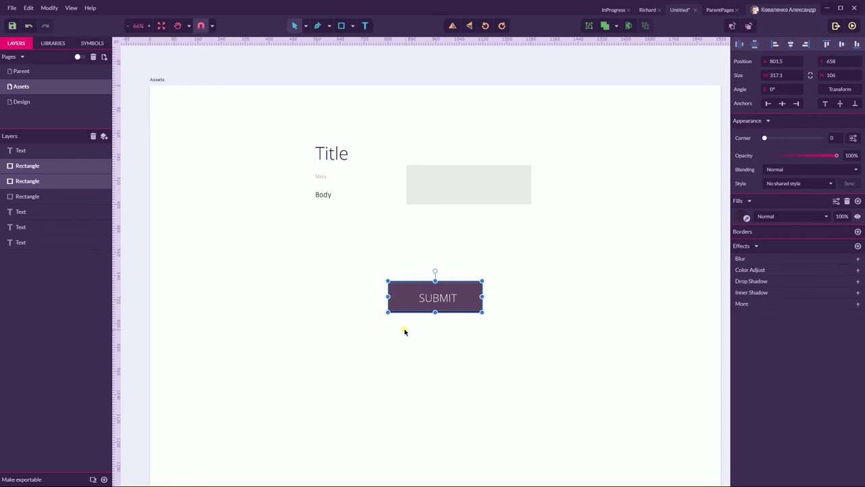
key(ctrl+g)
click(4, 166)
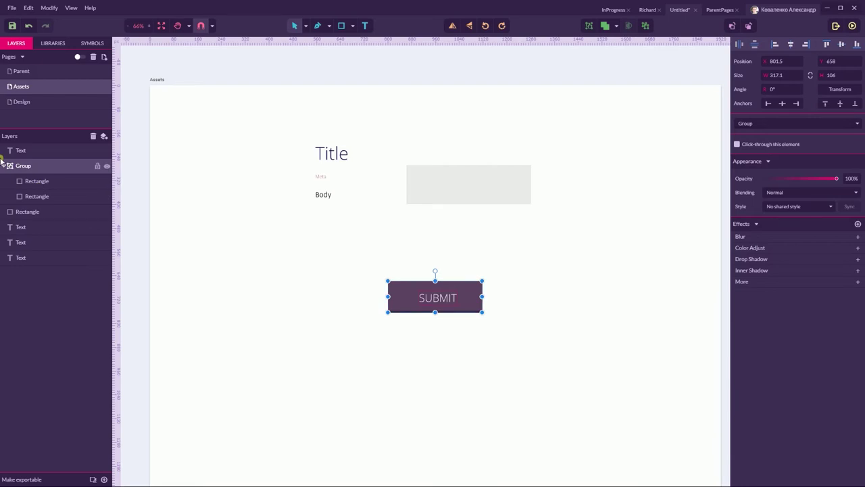
click(4, 166)
Step: Center the SUBMIT text horizontally on the grouped button background
drag(313, 250, 605, 392)
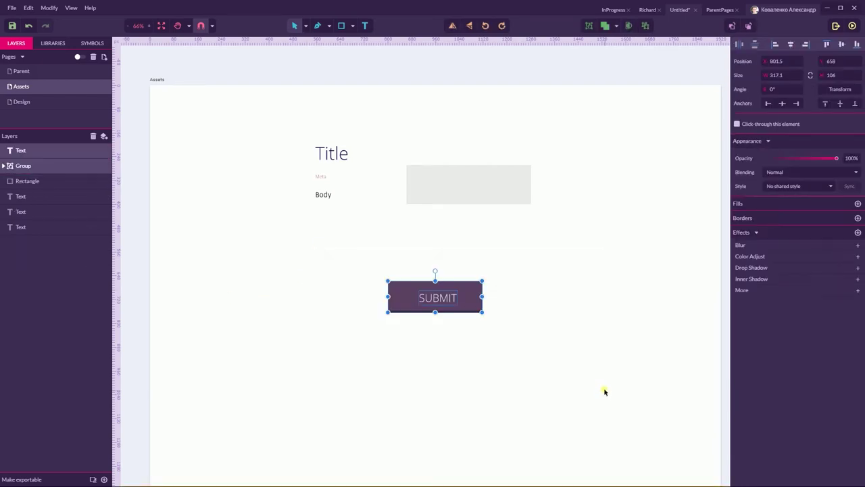
click(791, 45)
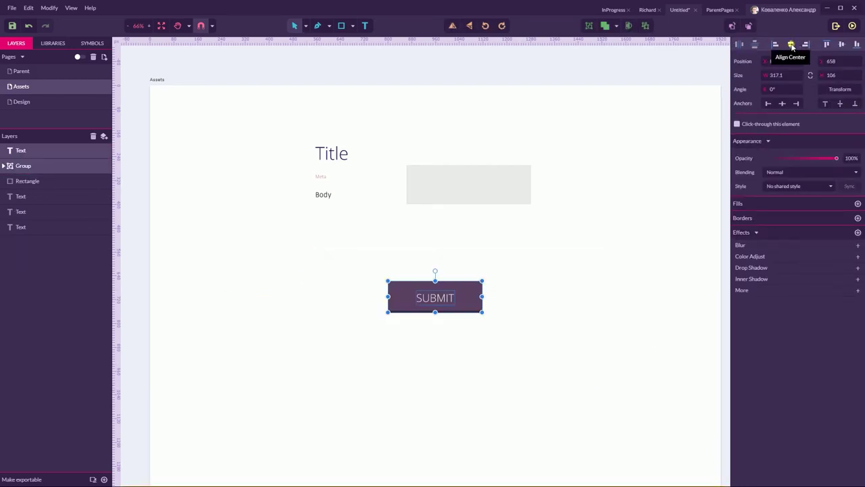
Step: Add a Noise effect from the Adjust category to the upper rectangle of the button's background group and reduce its amount to a subtle grain
click(578, 263)
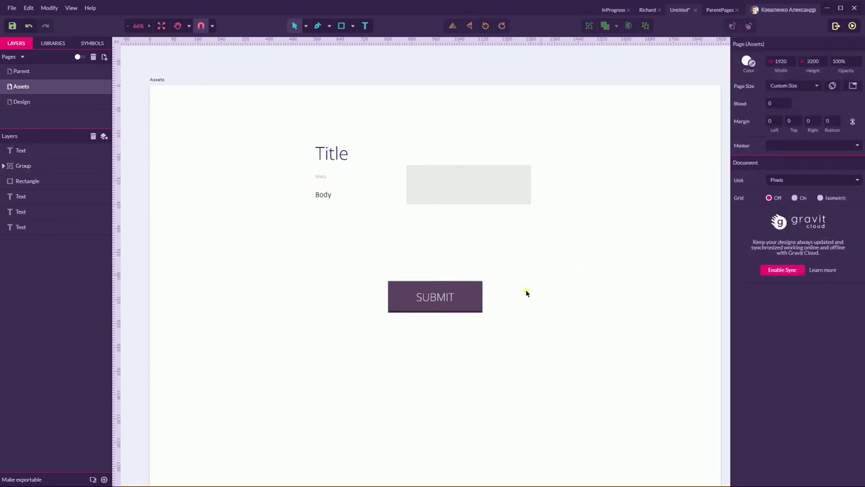
click(466, 288)
click(4, 165)
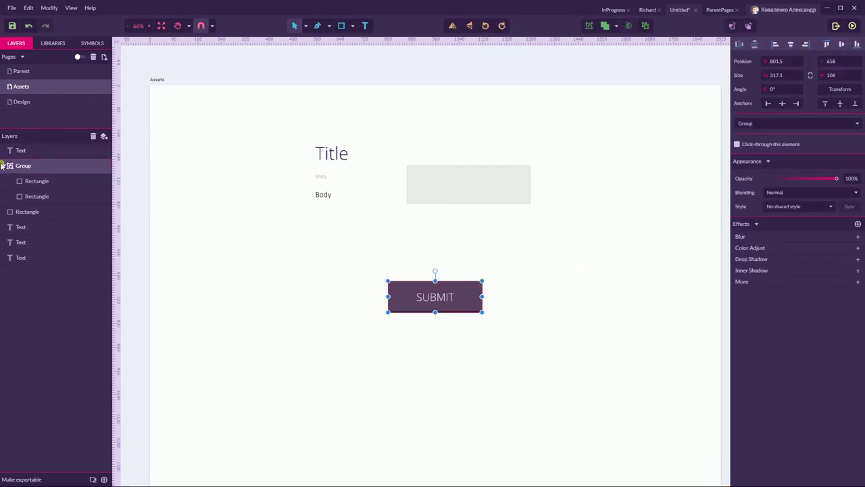
click(34, 182)
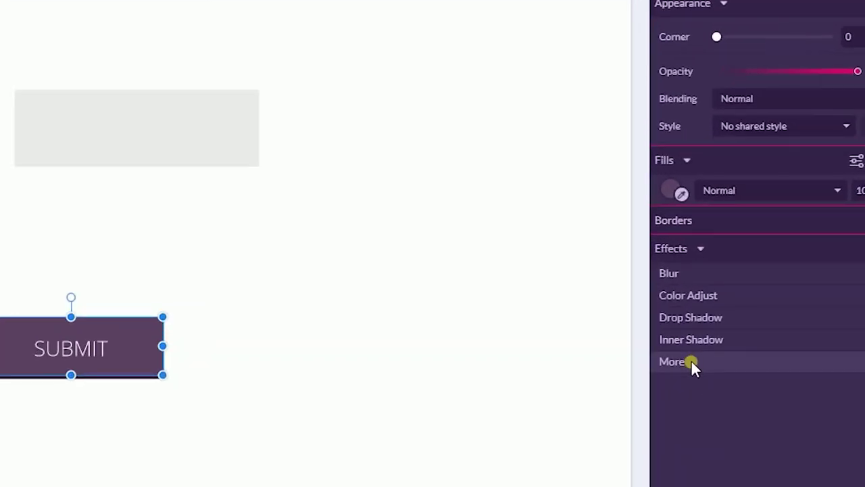
click(691, 360)
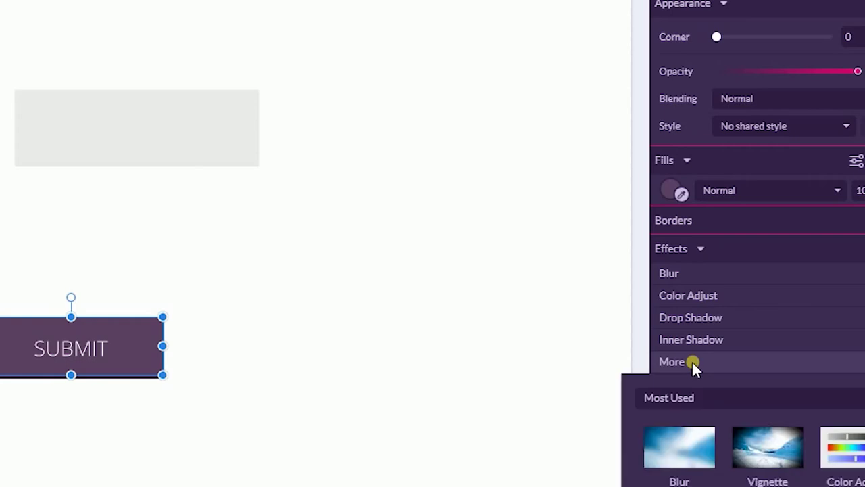
click(711, 398)
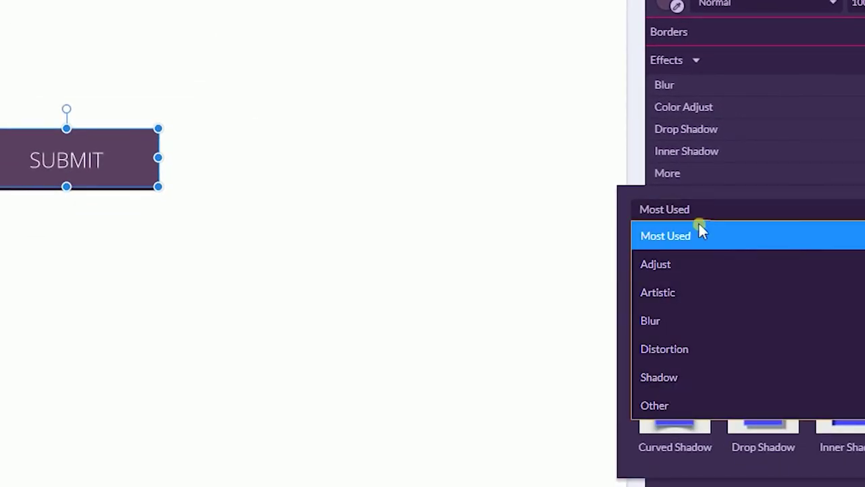
click(666, 265)
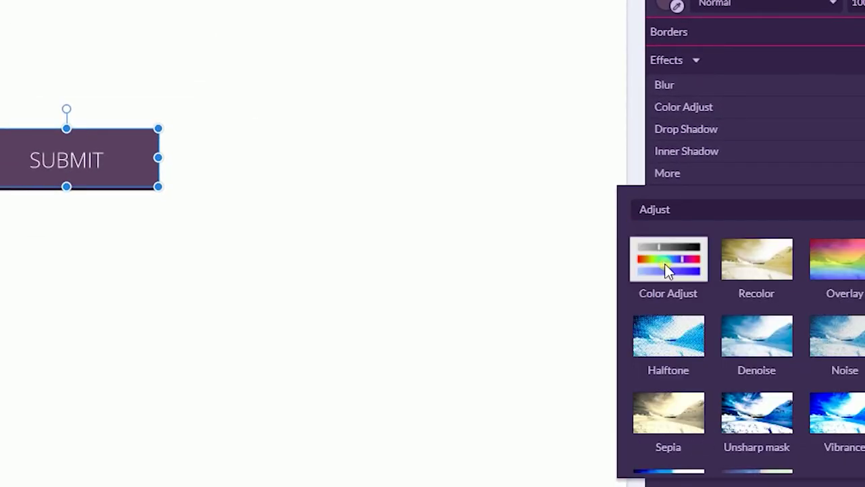
click(852, 345)
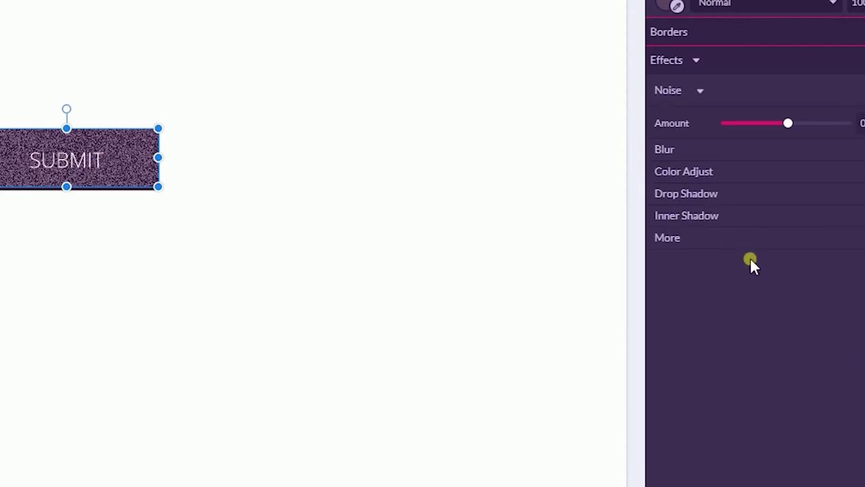
drag(788, 123, 738, 125)
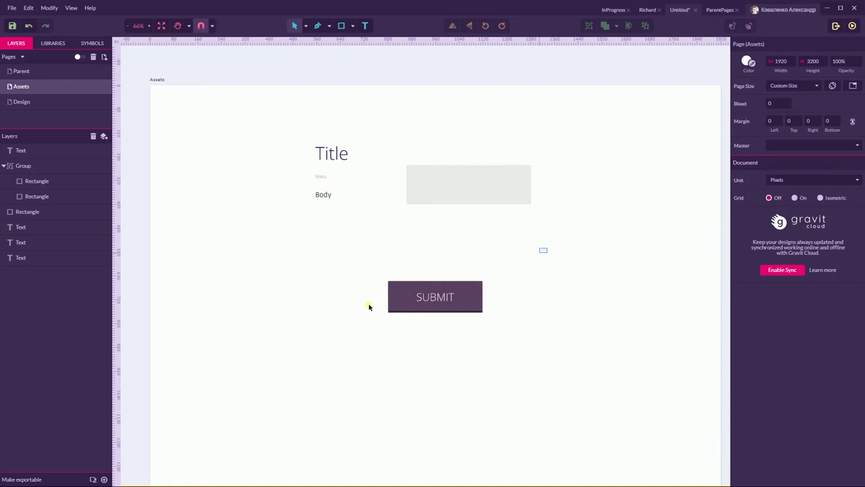
Step: Create a symbol named ButtonSubmit from the SUBMIT text and its background group
drag(547, 248, 263, 348)
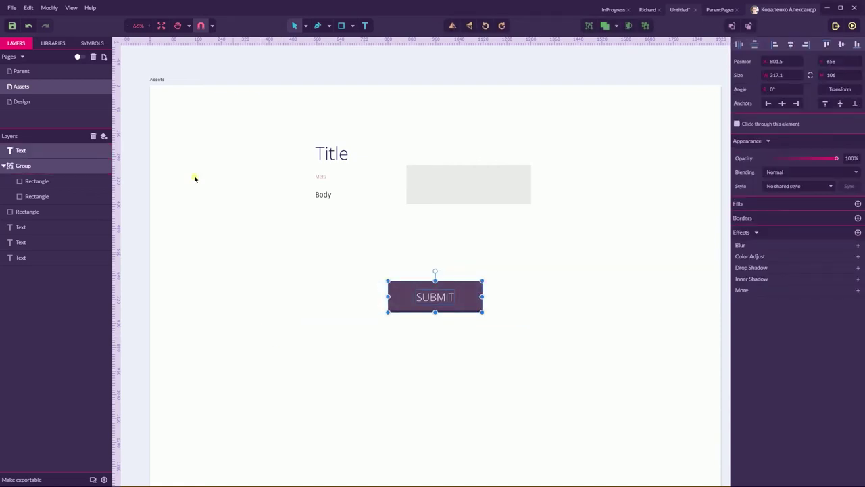
click(91, 42)
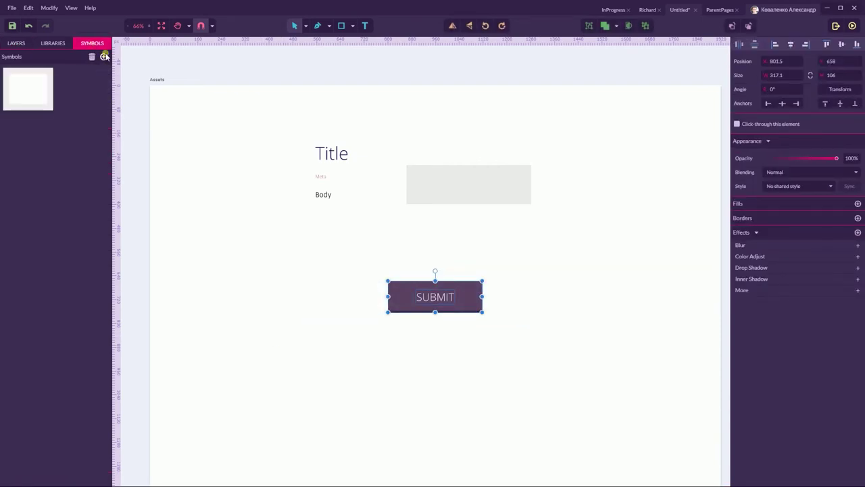
click(103, 57)
key(BackSpace)
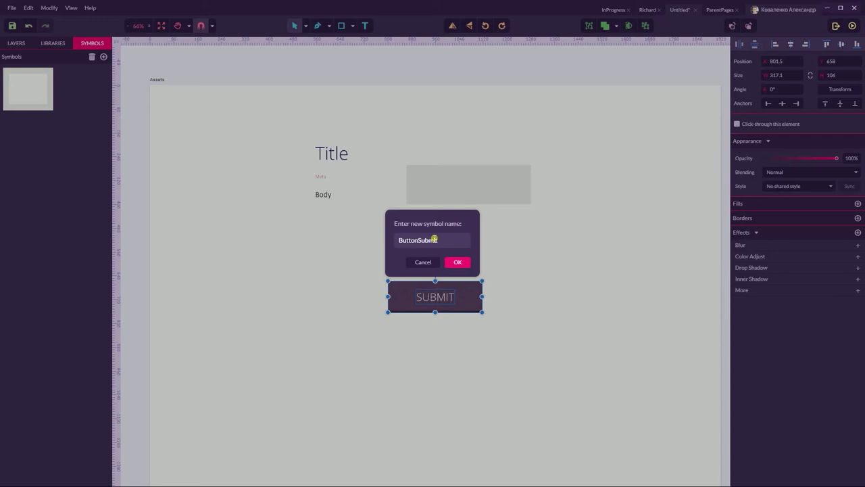
key(Return)
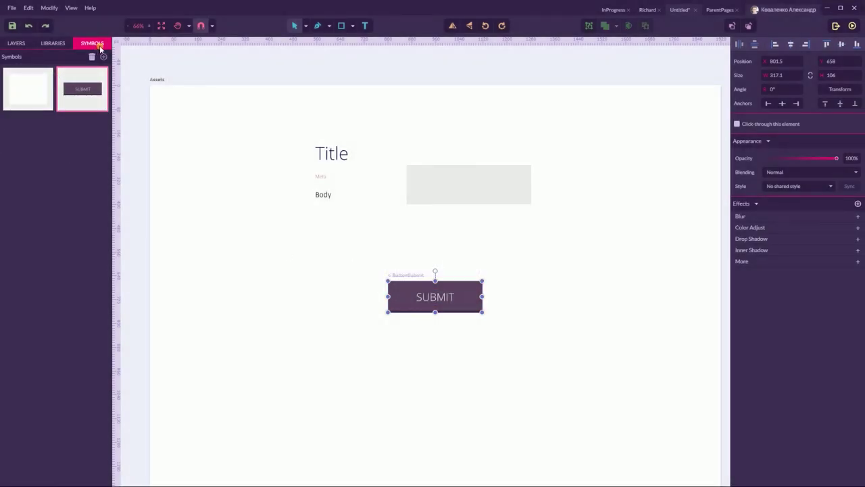
double_click(30, 89)
click(16, 43)
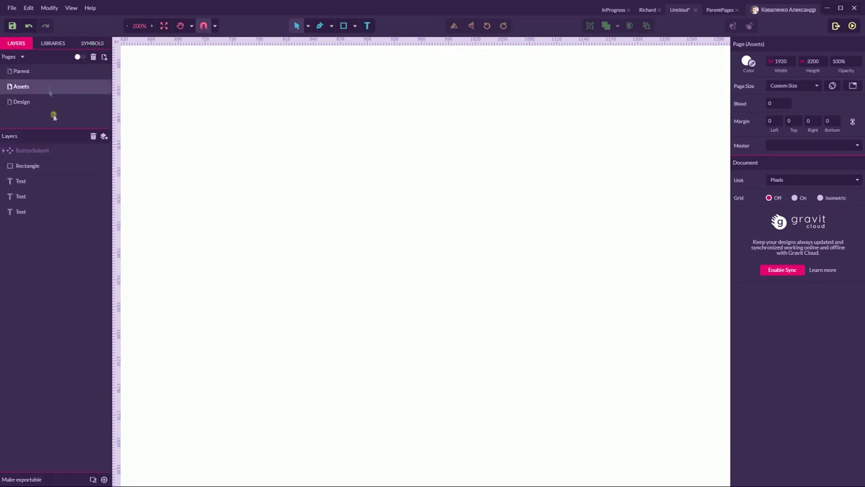
click(34, 102)
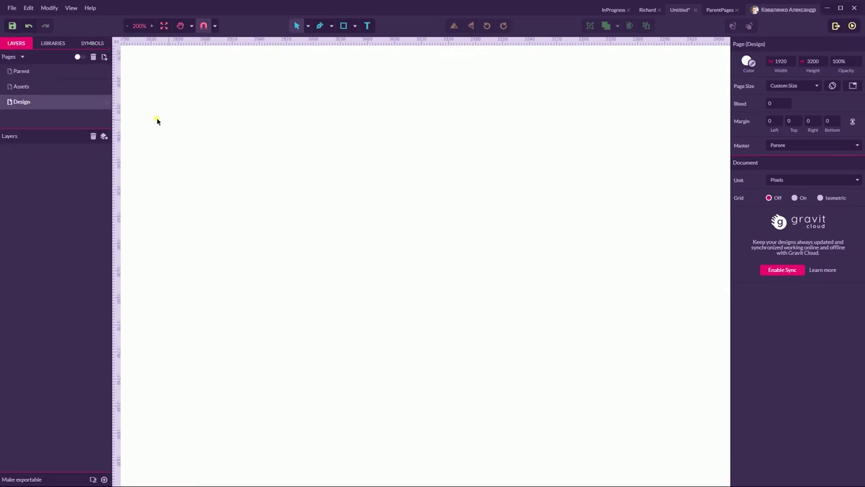
click(44, 86)
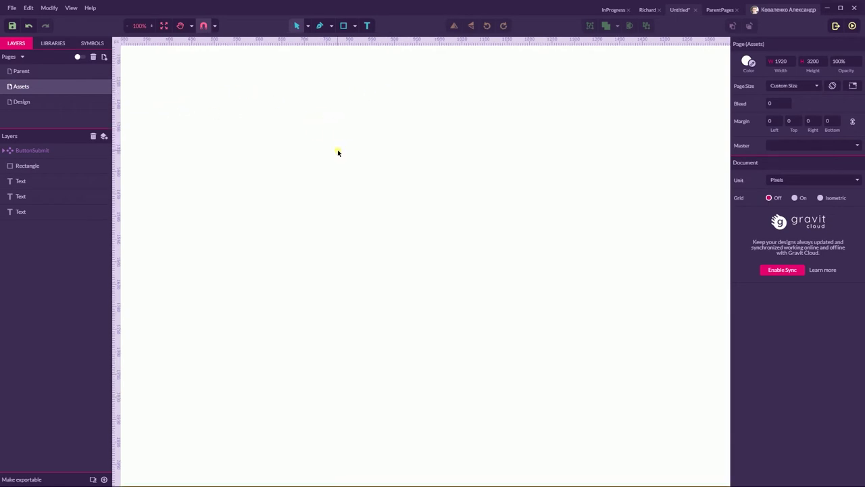
key(ctrl+0)
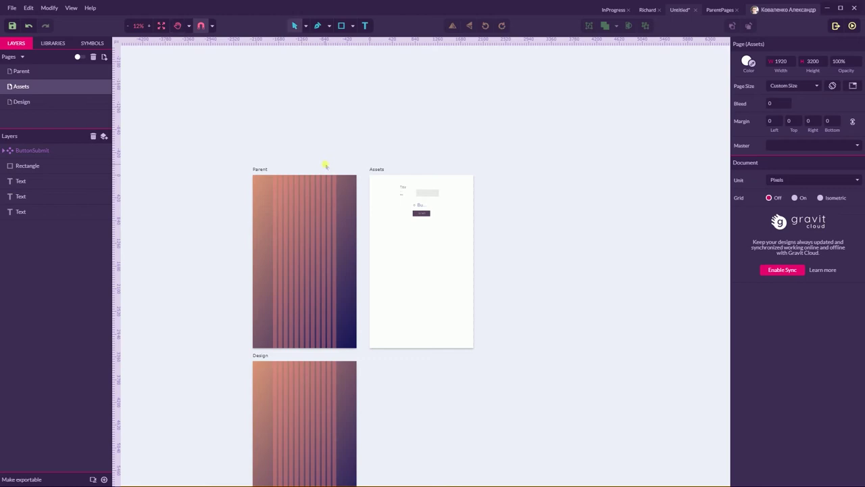
Step: Examine the arrow buttons of the Testimonials section in the Richard document
key(ctrl+2)
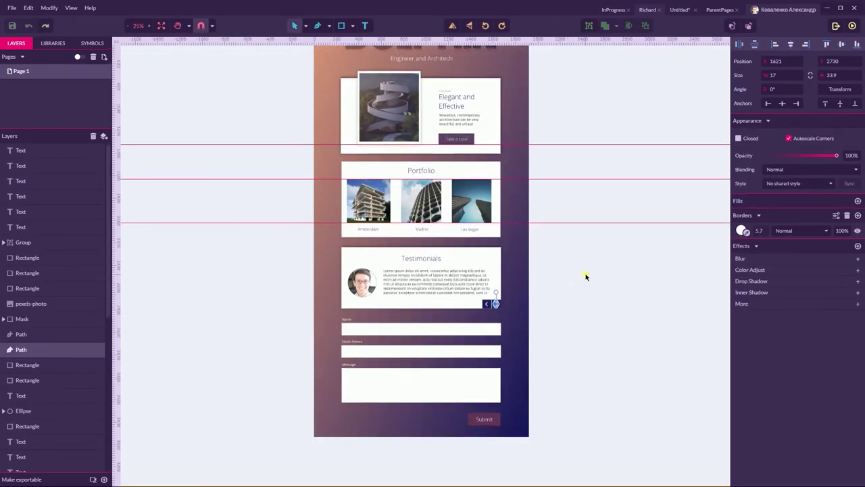
key(ctrl+2)
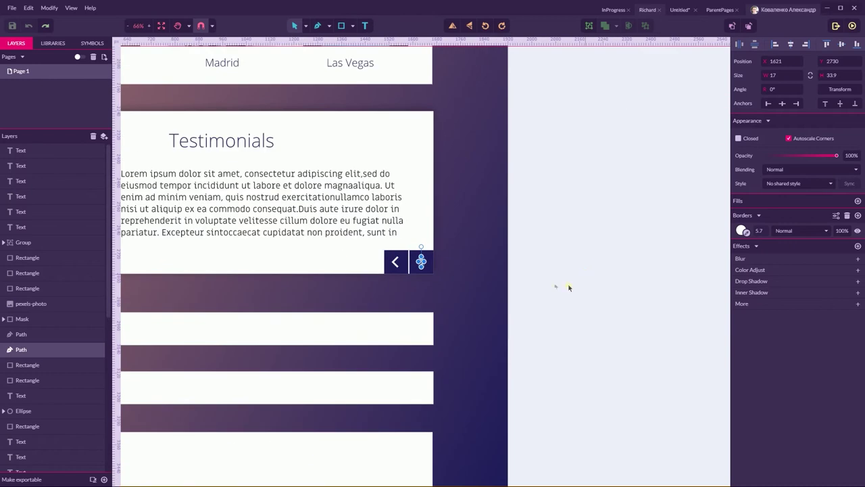
click(556, 255)
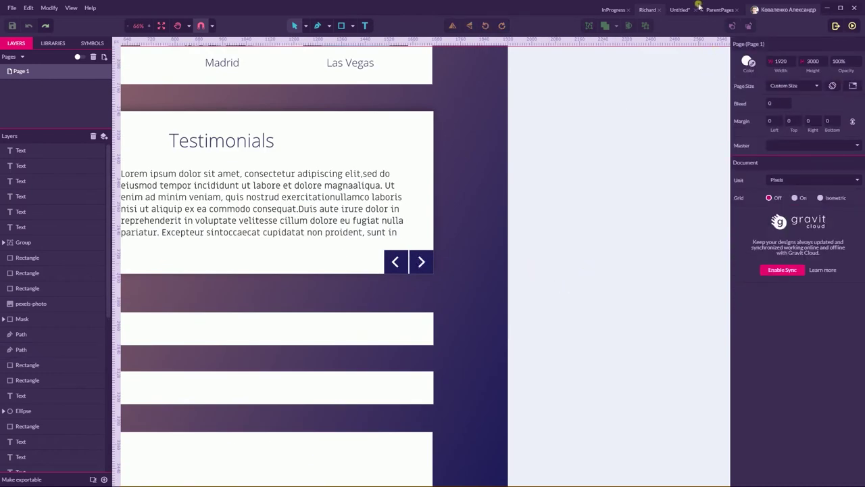
Step: Return to the untitled document and draw a 50 by 50 px square in the empty area below the SUBMIT button on the Assets page
click(673, 9)
scroll(442, 63, up, 3)
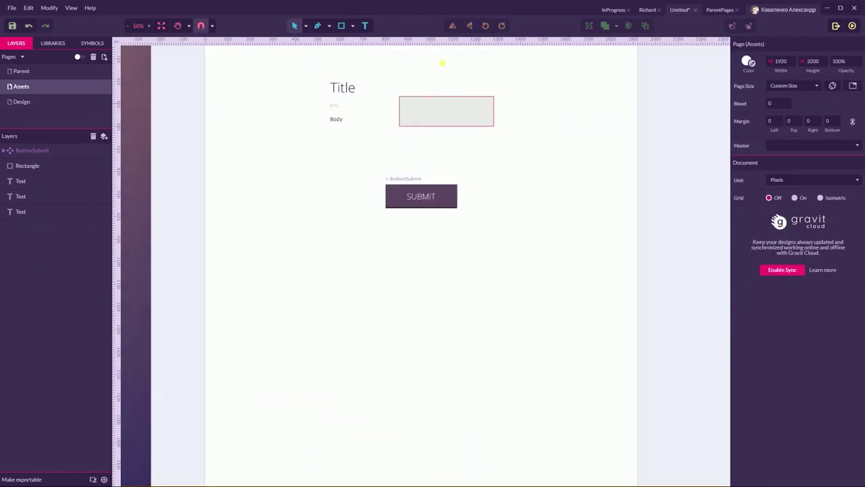
click(352, 26)
click(379, 53)
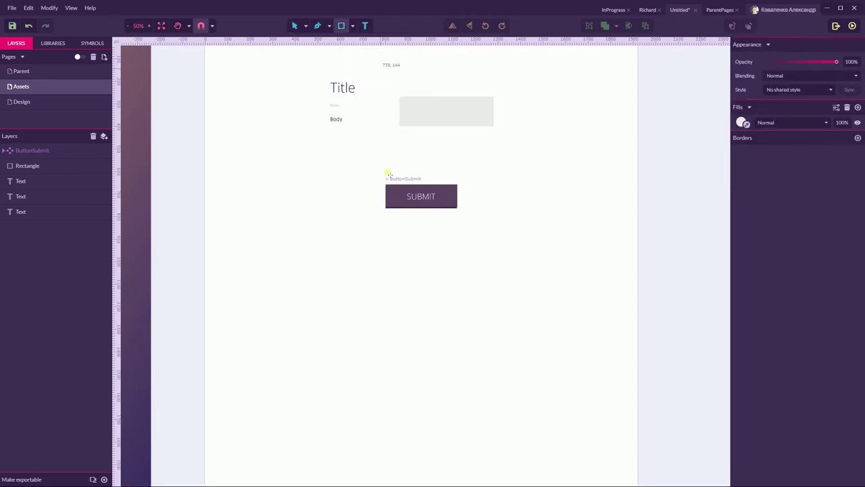
scroll(402, 265, up, 3)
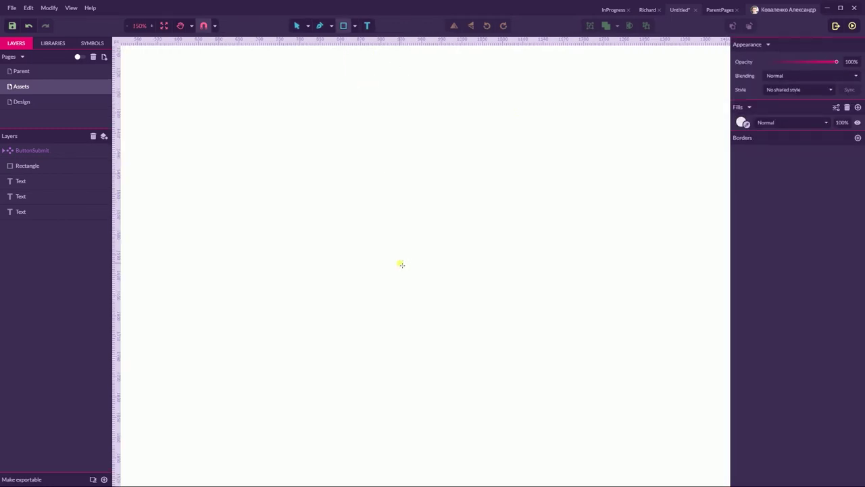
mouse_move(369, 185)
mouse_down()
mouse_move(391, 216)
mouse_move(383, 211)
mouse_up()
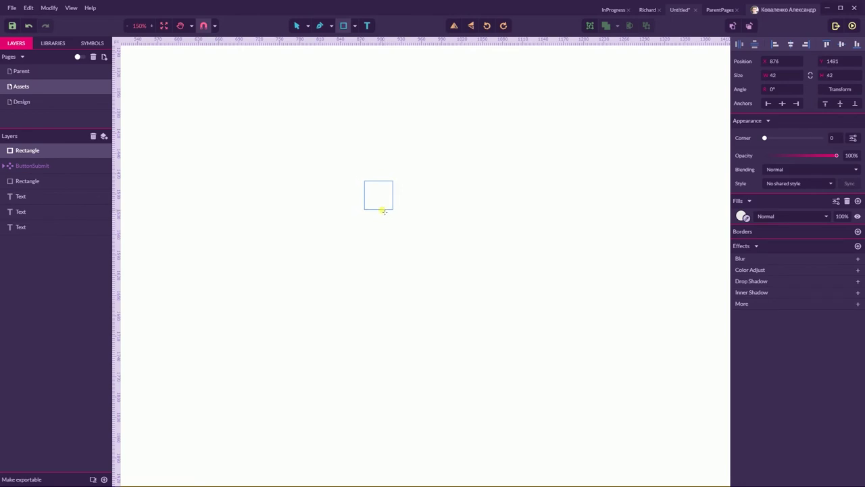
drag(383, 211, 387, 213)
mouse_move(388, 214)
mouse_down()
mouse_move(401, 220)
mouse_move(397, 204)
mouse_up()
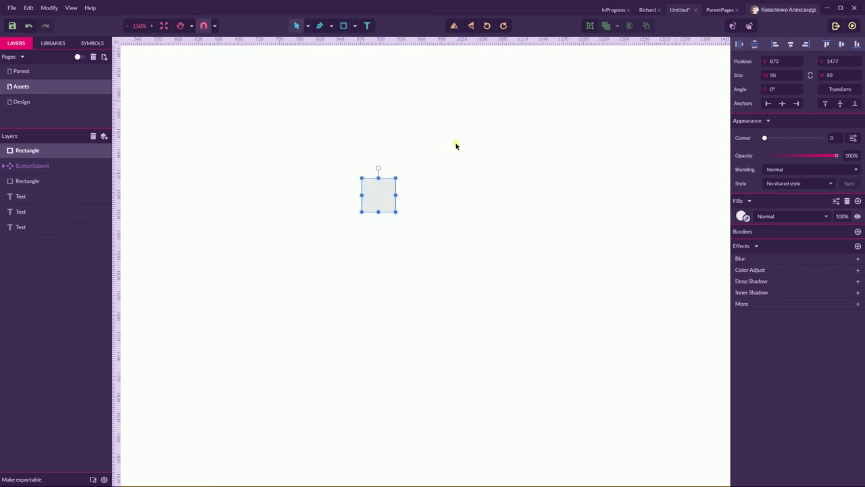
Step: Change the small square's fill to the near-black color #262323
click(742, 216)
click(748, 279)
drag(748, 279, 746, 285)
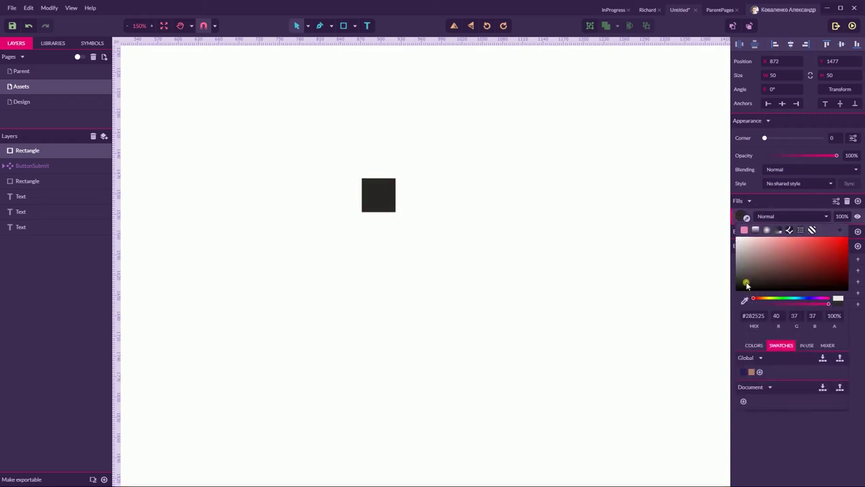
drag(746, 285, 745, 283)
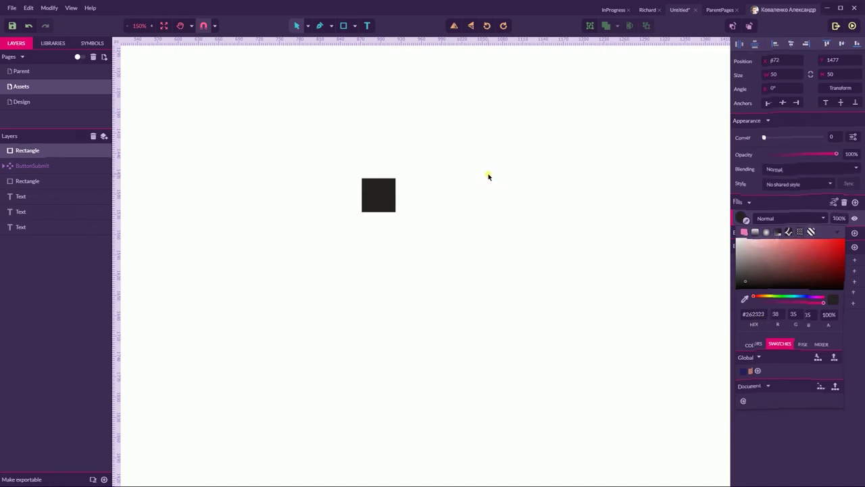
Step: Draw a three-point polygon as a right-pointing triangle, about 21.6 by 25 px, inside the dark square
click(354, 26)
click(380, 91)
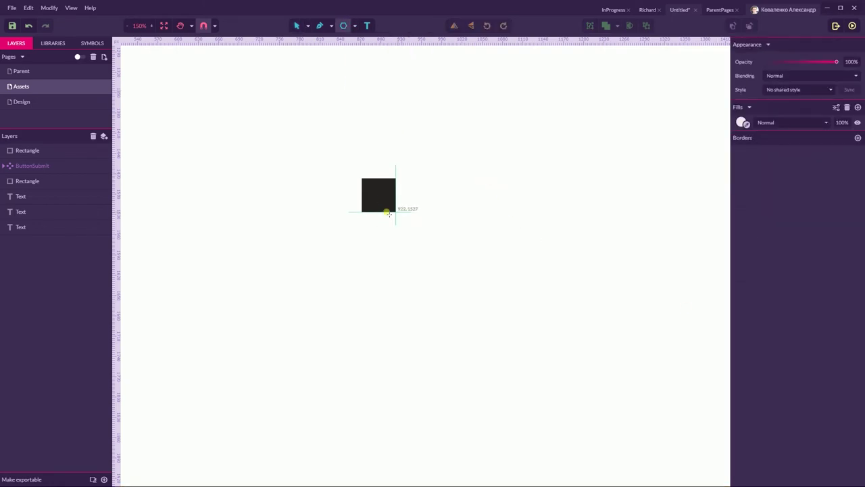
mouse_move(381, 193)
mouse_down()
mouse_move(382, 211)
mouse_move(372, 203)
mouse_up()
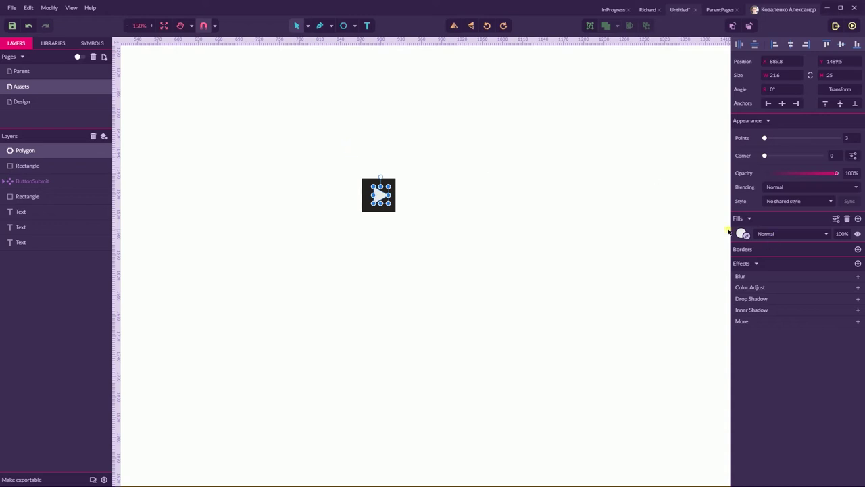
Step: Remove the triangle's fill and give it a white border with a width of 3
click(847, 219)
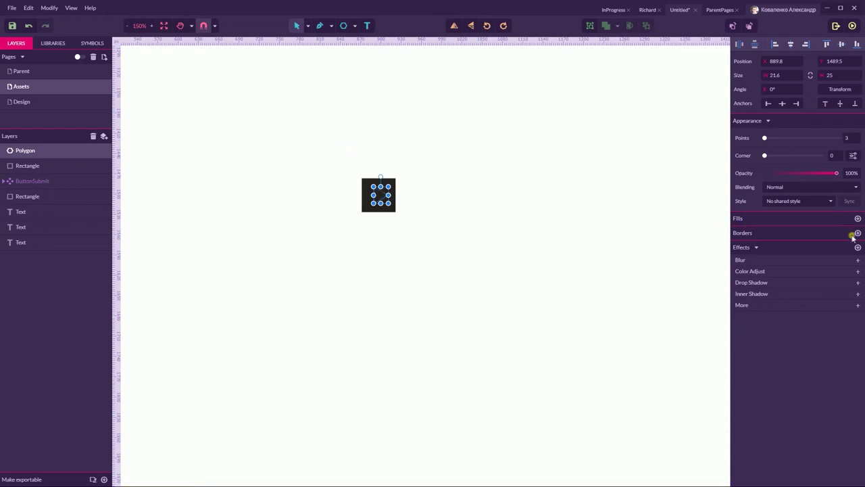
click(858, 233)
click(744, 249)
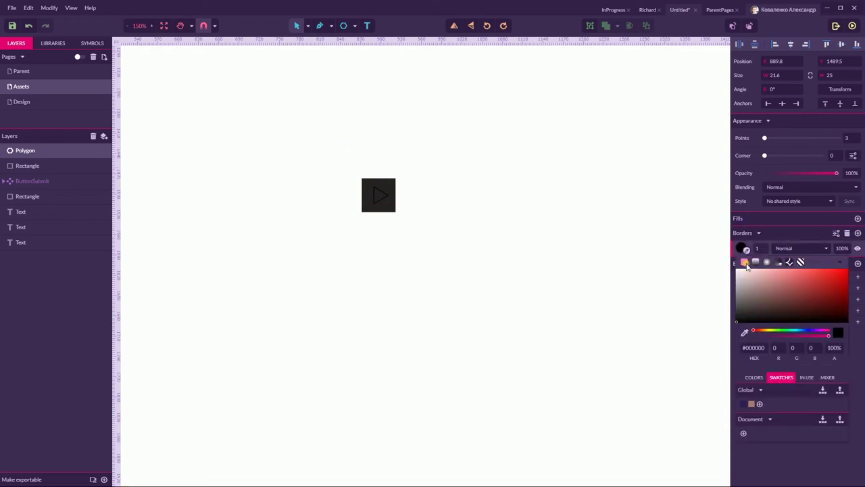
click(738, 268)
click(763, 249)
text(3)
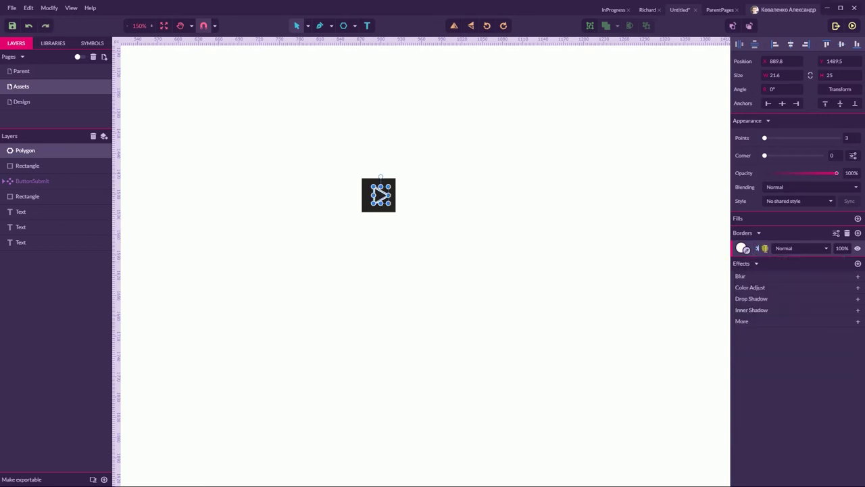
Step: Convert the white-bordered triangle polygon inside the dark square to an editable path
click(468, 178)
key(ctrl+plus)
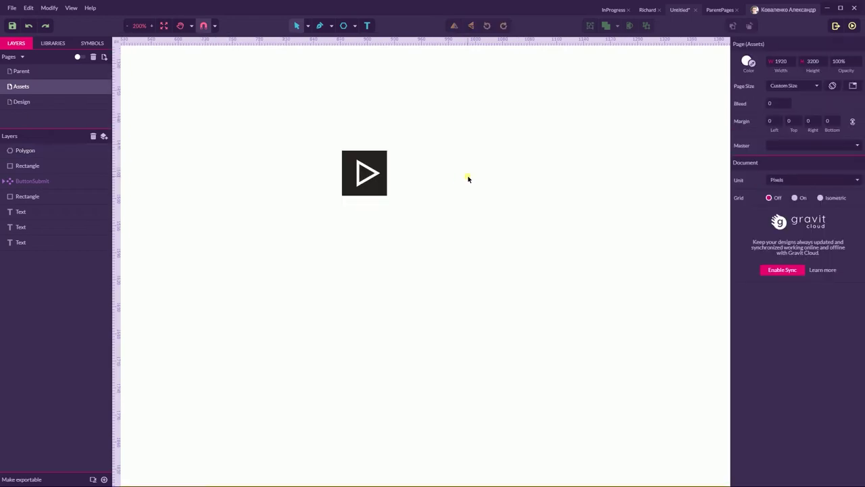
click(356, 135)
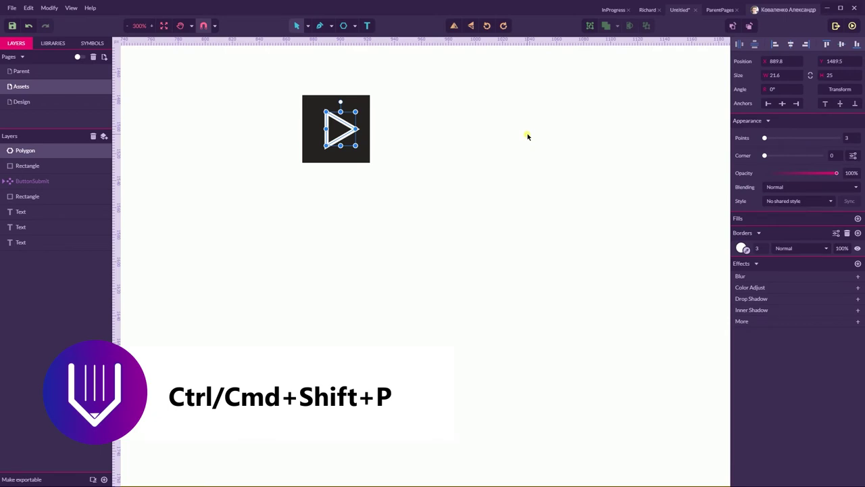
key(ctrl+shift+p)
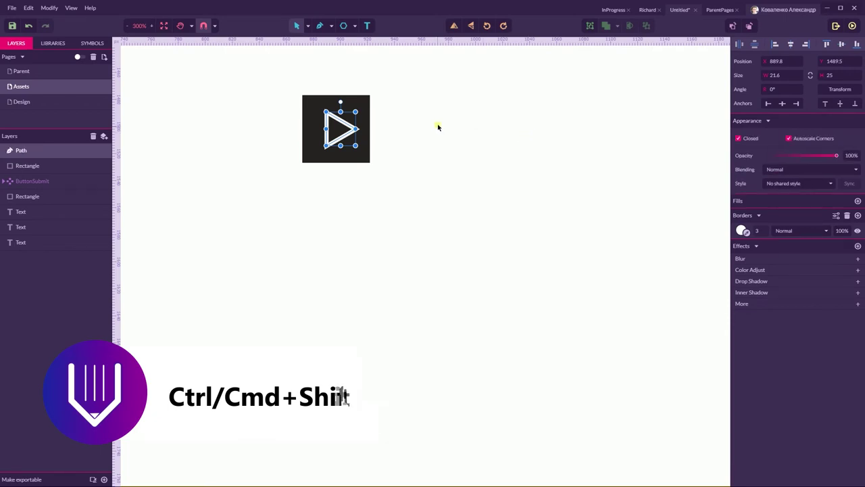
click(388, 134)
click(356, 130)
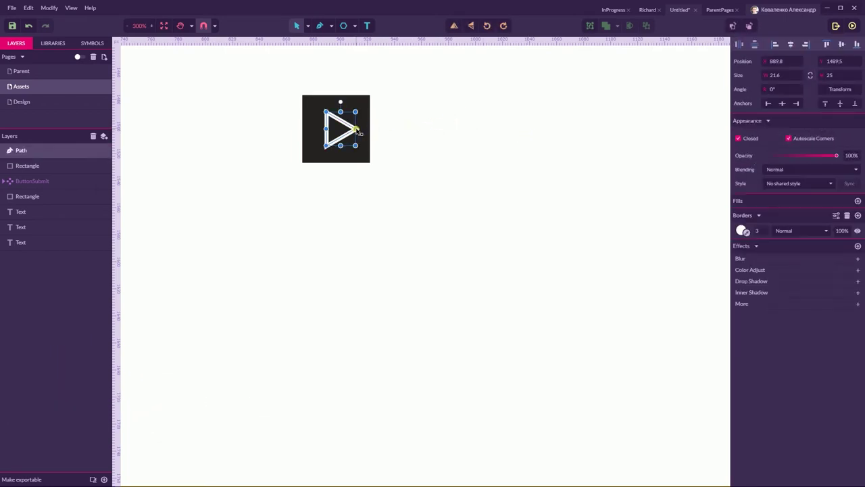
Step: With the Subselect tool, select the triangle's lower-left corner point and break the curve there
click(308, 26)
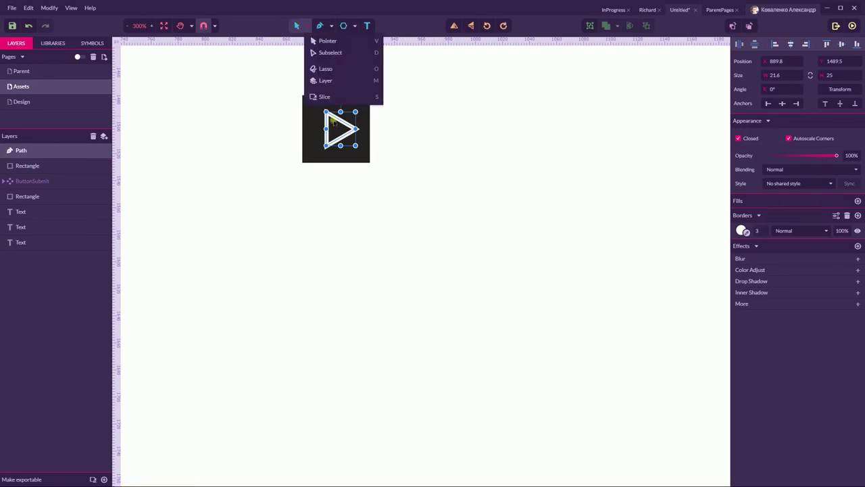
click(326, 52)
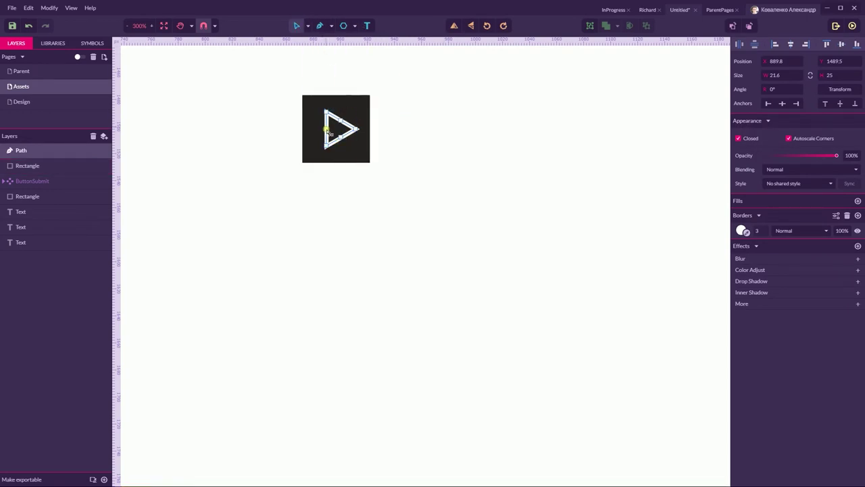
click(49, 8)
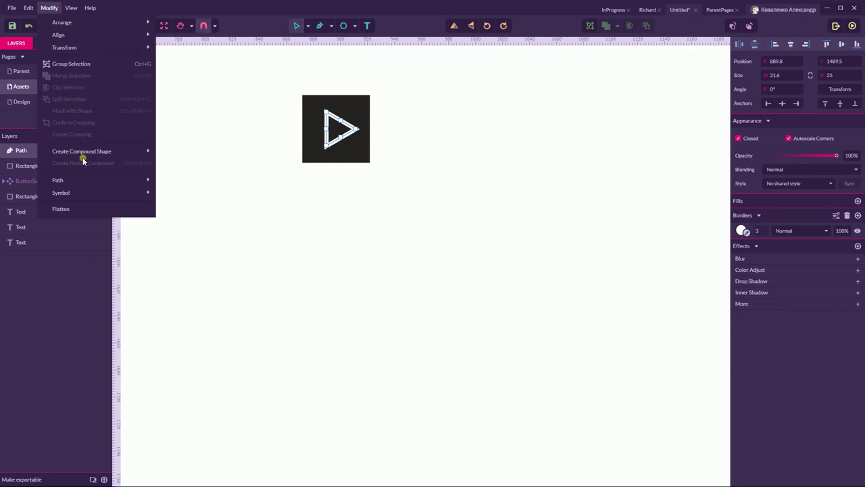
mouse_move(81, 183)
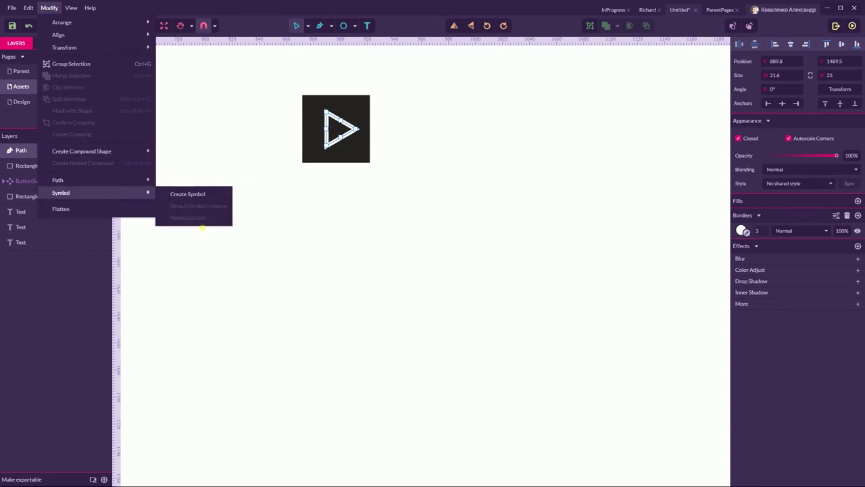
click(211, 221)
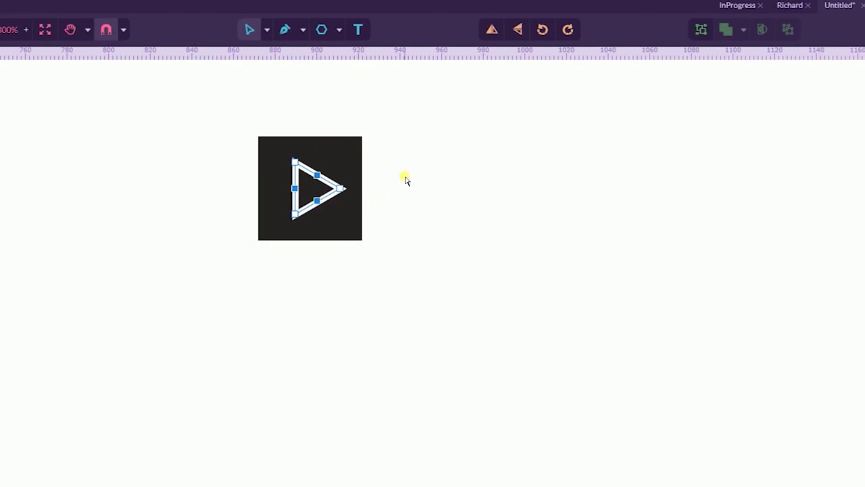
key(Delete)
click(294, 215)
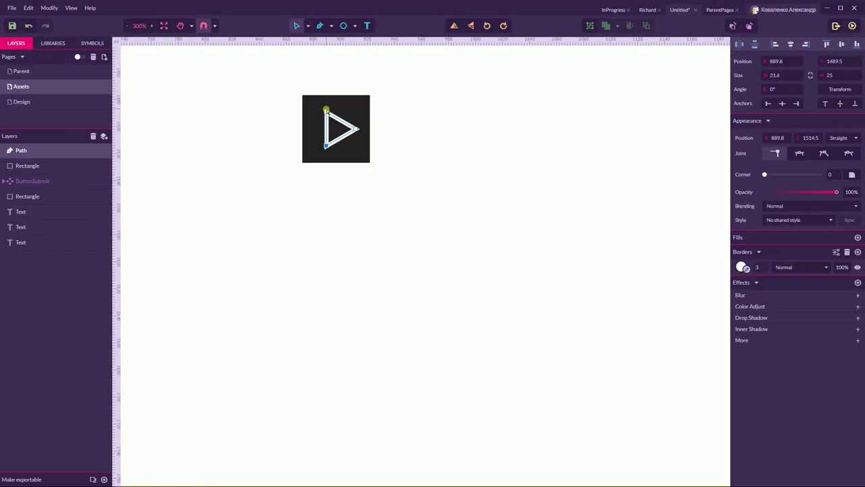
click(326, 112)
click(329, 148)
click(49, 8)
mouse_move(95, 181)
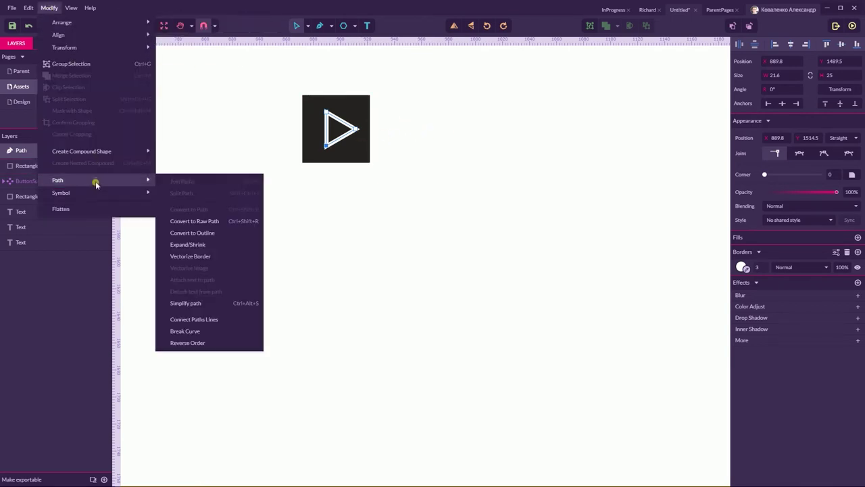
click(192, 333)
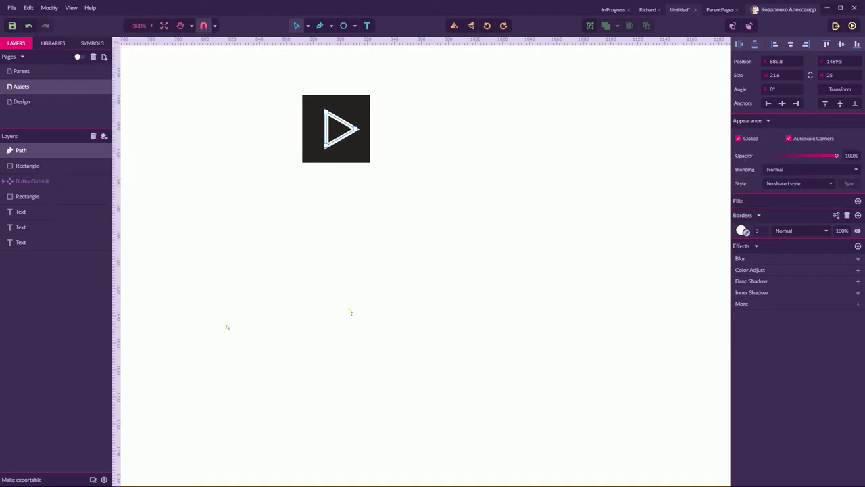
Step: Make the path open, pull its loose end point out of the square and delete it, leaving a right-pointing chevron
click(738, 137)
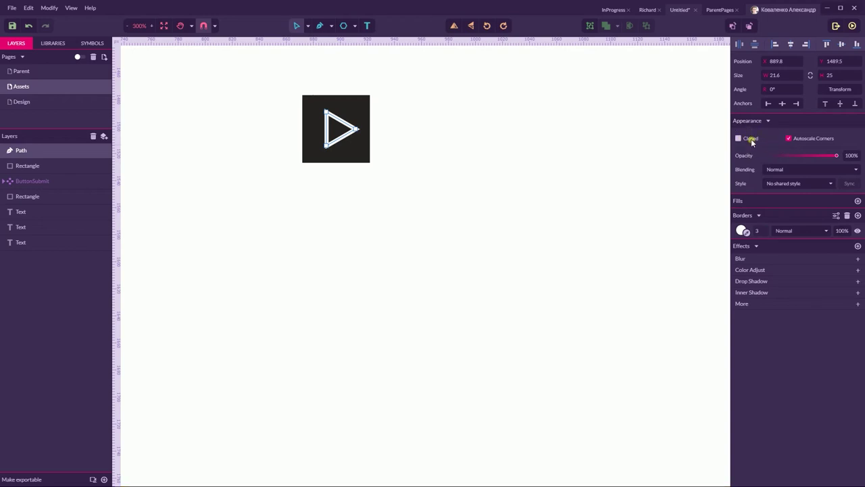
mouse_move(327, 149)
mouse_down()
mouse_move(320, 132)
mouse_move(200, 82)
mouse_move(187, 96)
mouse_move(205, 117)
mouse_move(380, 73)
mouse_move(234, 129)
mouse_move(293, 153)
mouse_move(277, 154)
mouse_up()
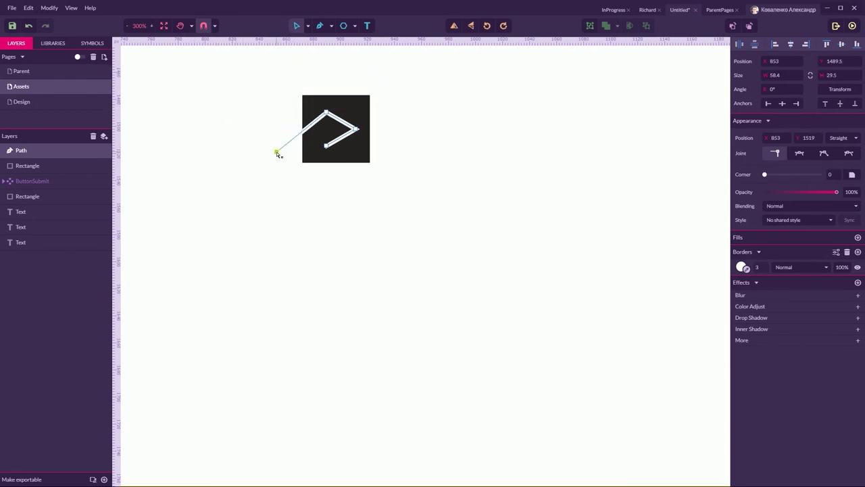
drag(278, 155, 285, 135)
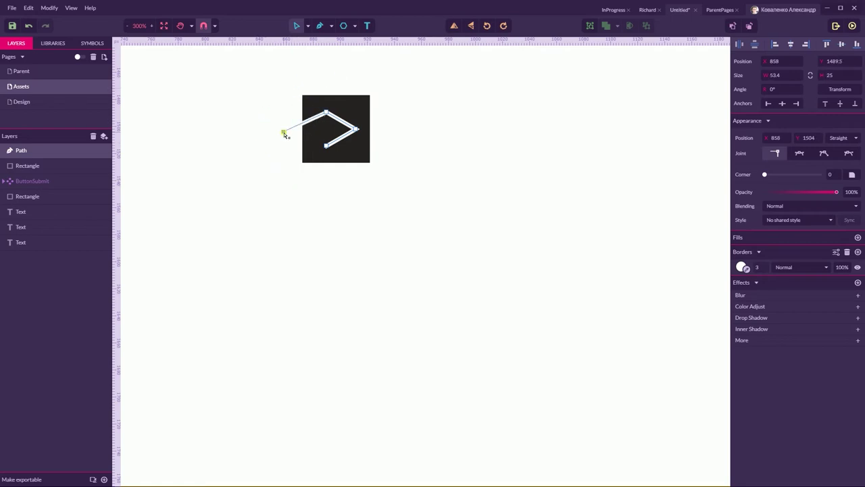
key(Escape)
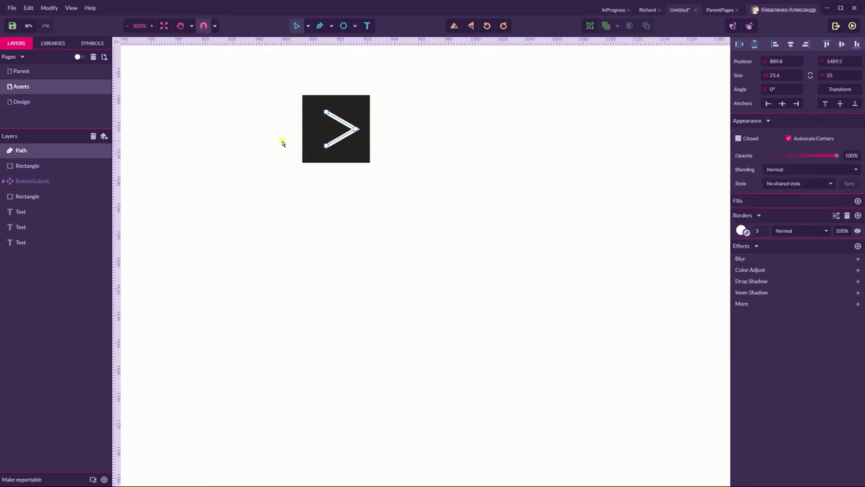
click(280, 116)
Step: With the Pointer tool, select the chevron and dark square together and align their centers horizontally
scroll(278, 117, up, 4)
drag(309, 139, 404, 122)
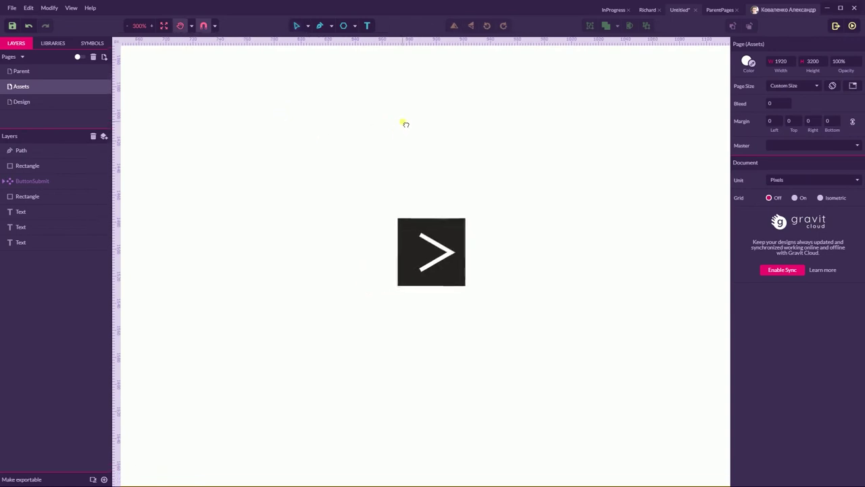
click(307, 26)
click(328, 41)
click(436, 241)
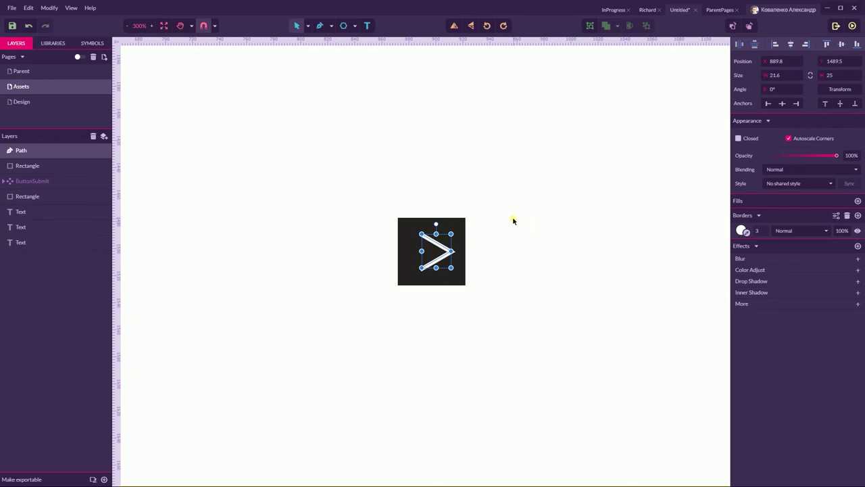
drag(368, 176, 544, 357)
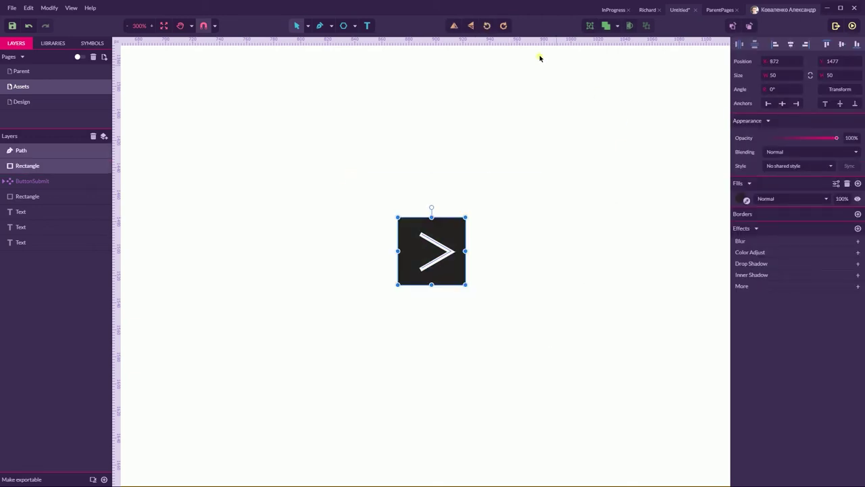
click(790, 44)
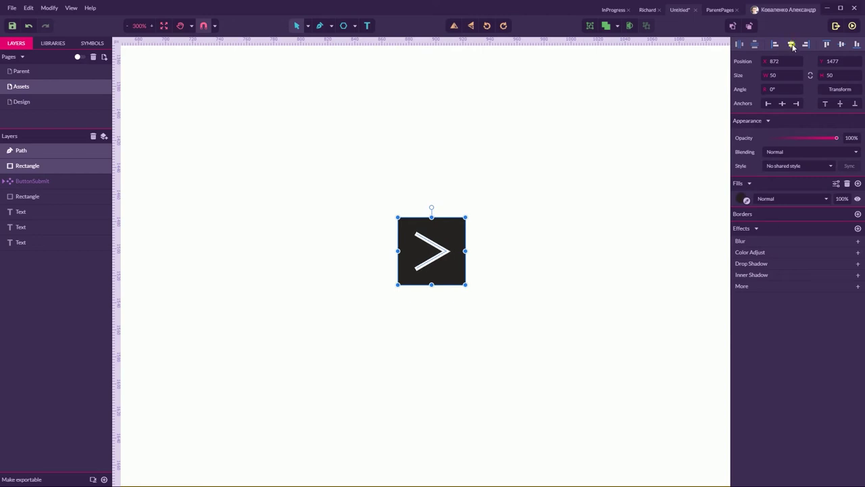
click(554, 199)
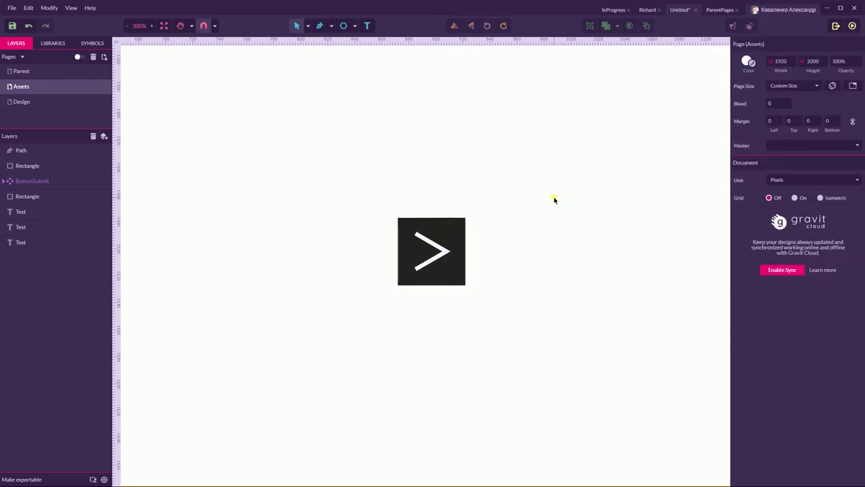
Step: Add a Long Shadow effect from the Shadow category to the white chevron
drag(388, 295, 318, 338)
click(325, 342)
click(437, 258)
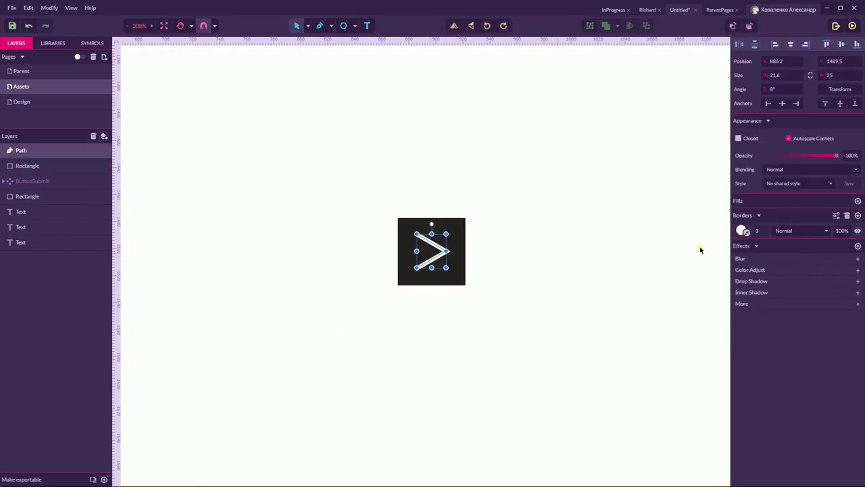
click(746, 304)
click(735, 323)
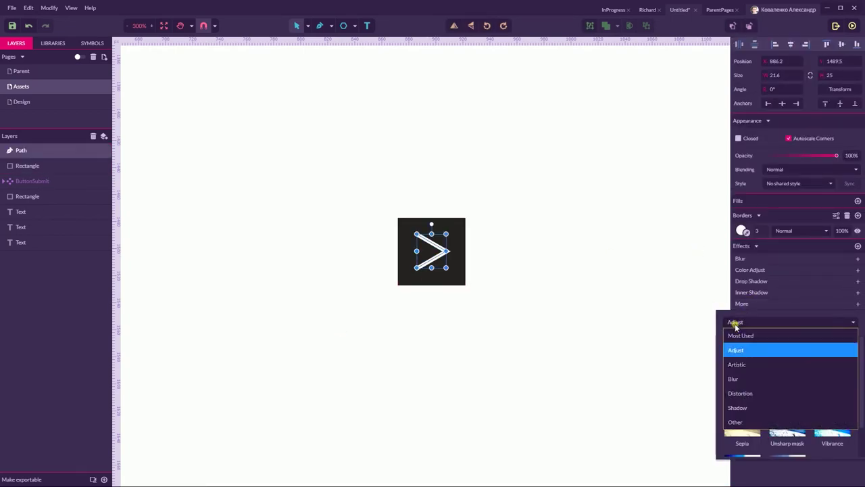
click(754, 408)
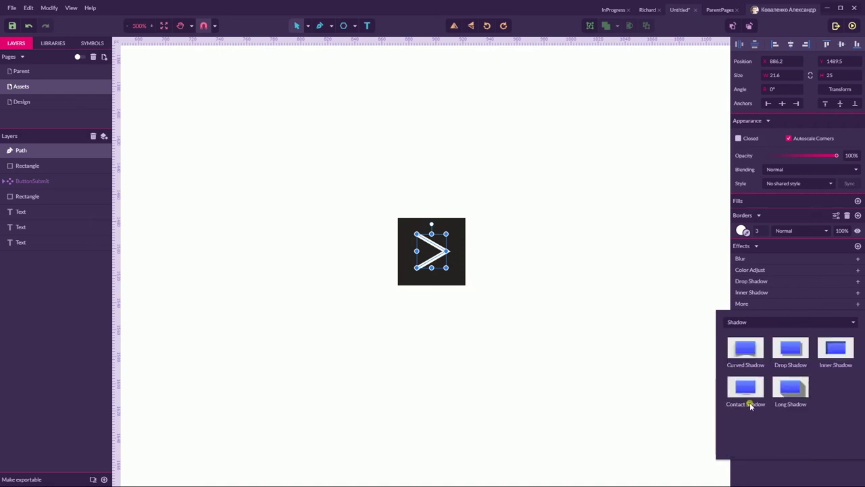
click(788, 386)
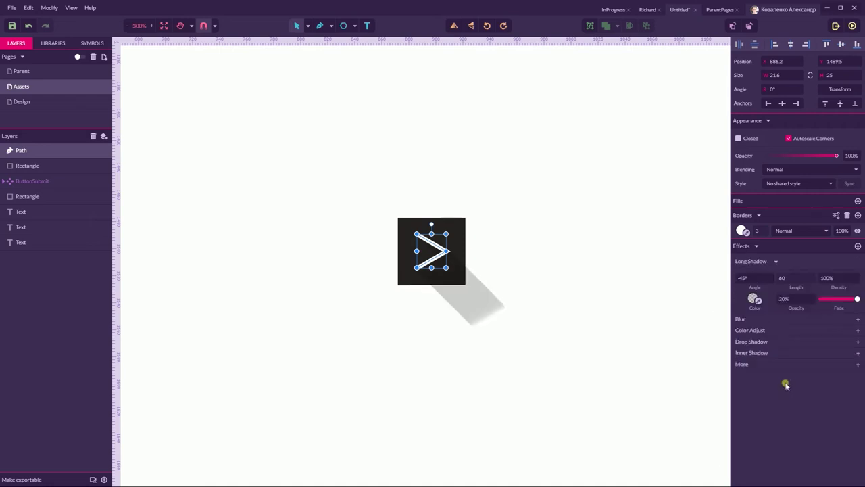
Step: Adjust the length of the chevron's long shadow, trying 3 and settling on 9
click(781, 278)
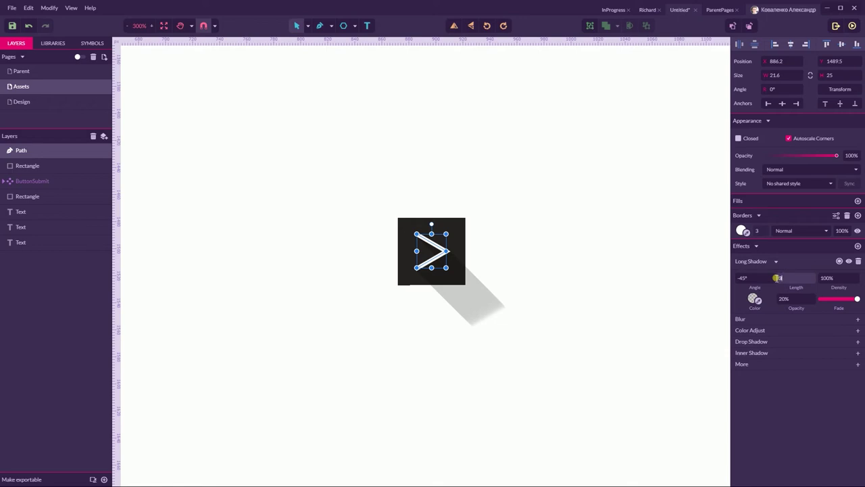
text(3)
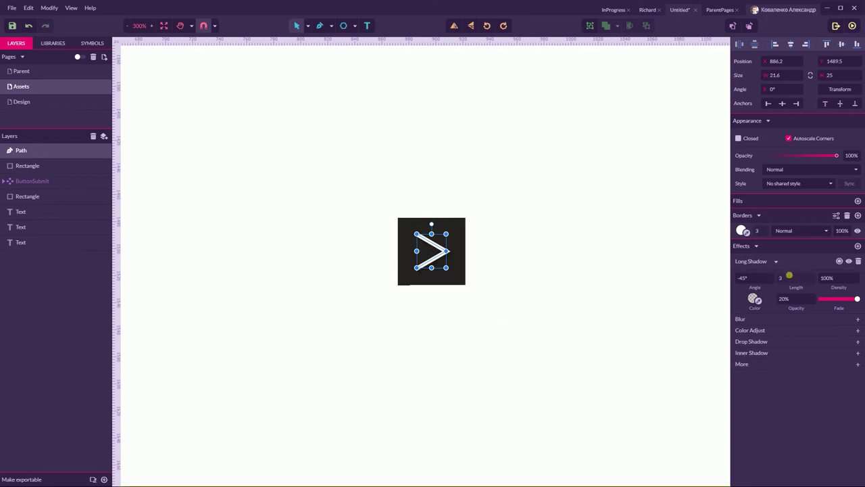
click(536, 250)
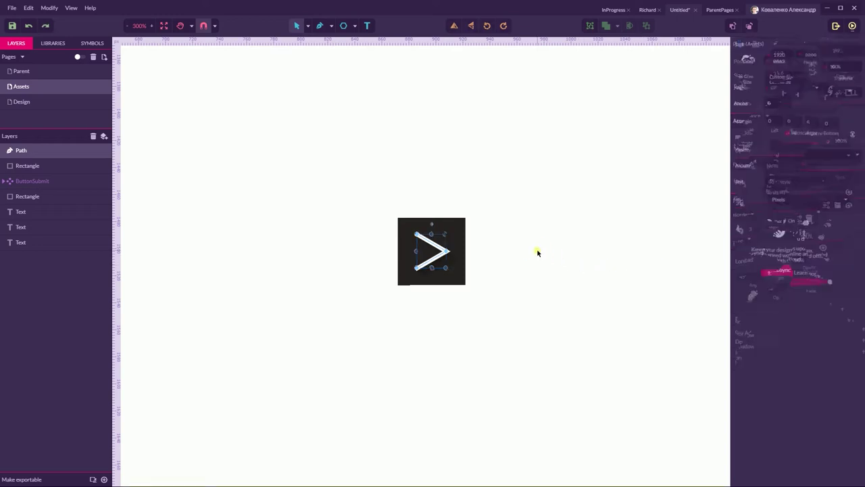
click(448, 252)
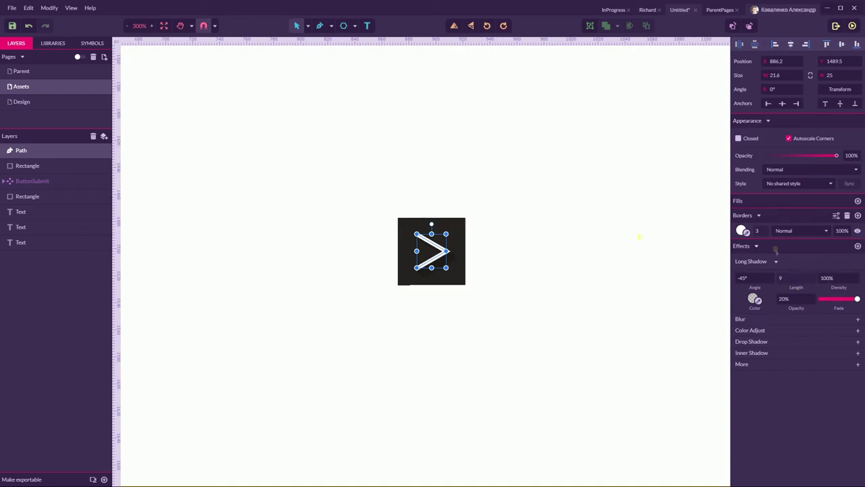
Step: Group the chevron and the dark square together
click(282, 119)
drag(286, 127, 577, 377)
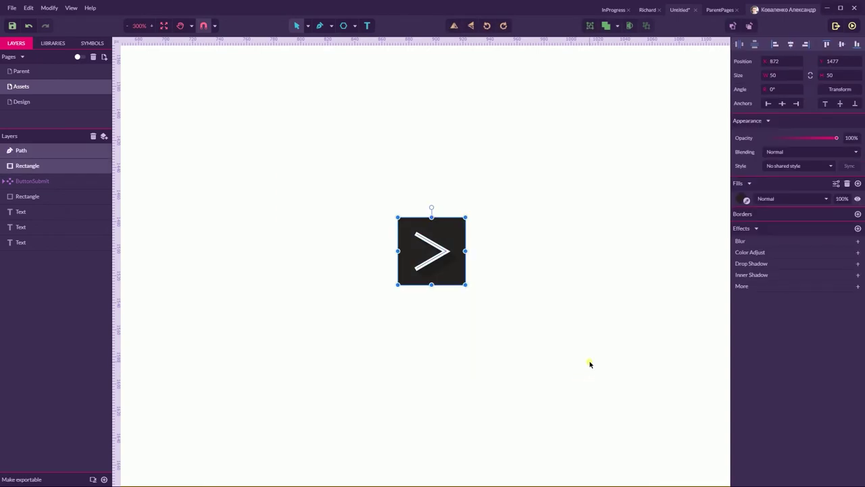
key(ctrl+g)
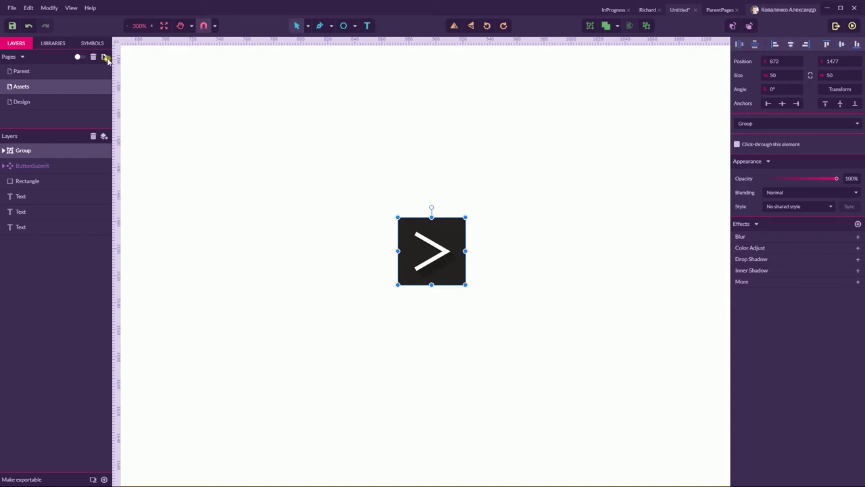
Step: Create a symbol named Arrow from the grouped square button
click(85, 43)
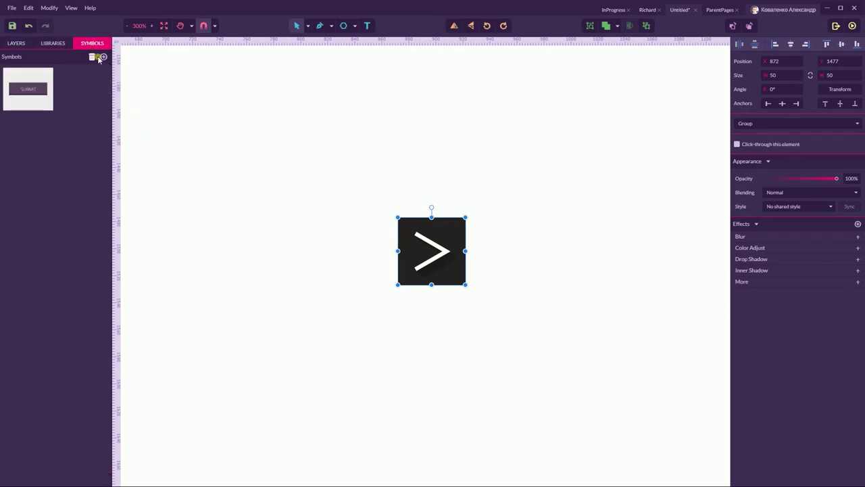
click(103, 57)
key(BackSpace)
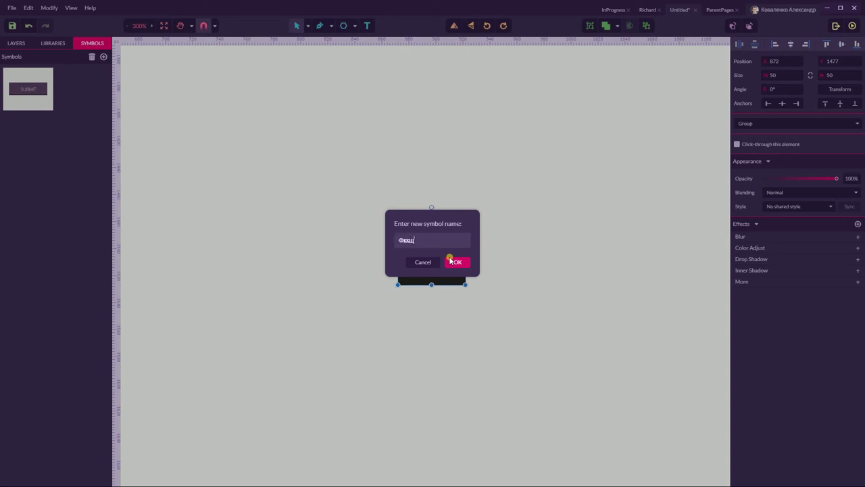
text(Фкщц)
key(BackSpace)
key(BackSpace)
key(BackSpace)
key(BackSpace)
text(Arrow)
click(450, 262)
click(429, 169)
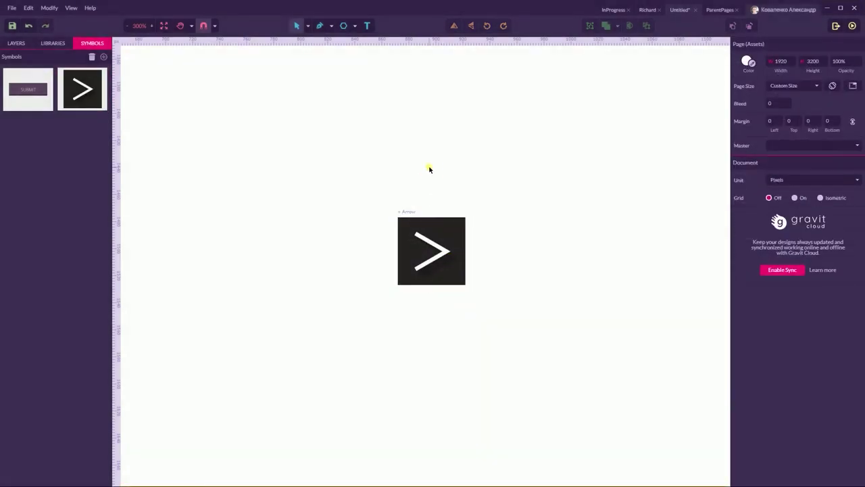
scroll(429, 168, down, 6)
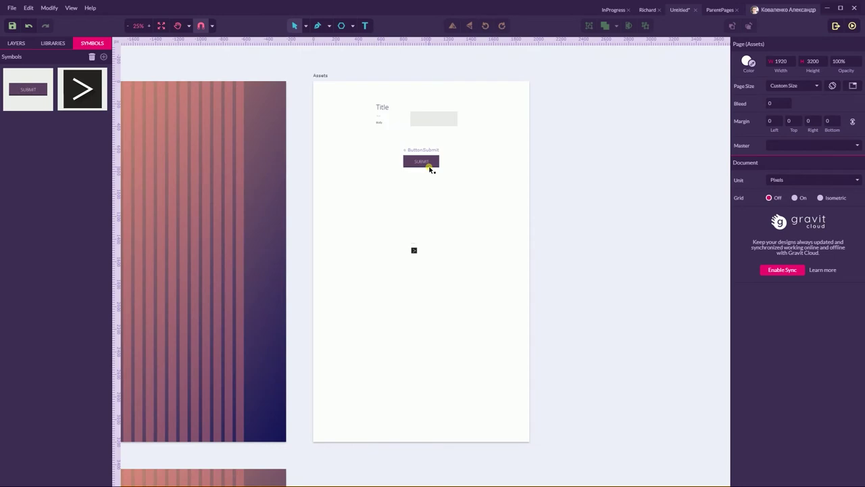
drag(382, 242, 447, 281)
click(446, 234)
drag(373, 230, 429, 278)
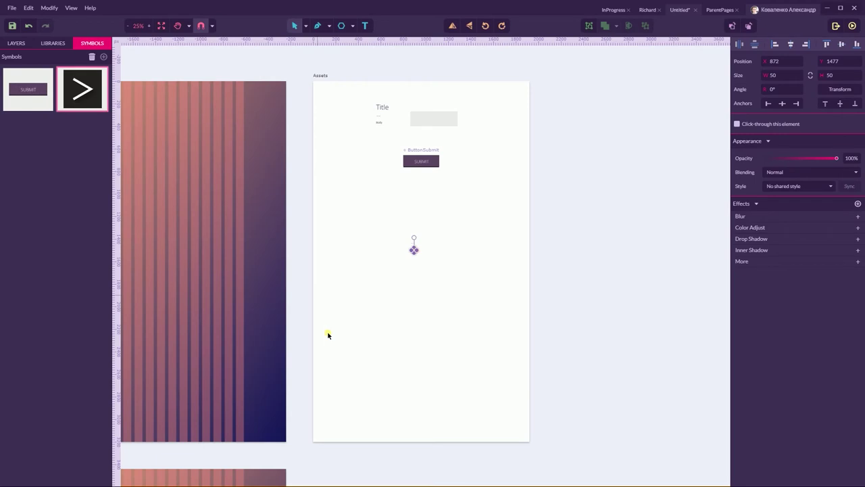
Step: Place a horizontal guide across the Design page a short distance below its top edge
key(space)
scroll(328, 334, down, 10)
scroll(486, 205, left, 5)
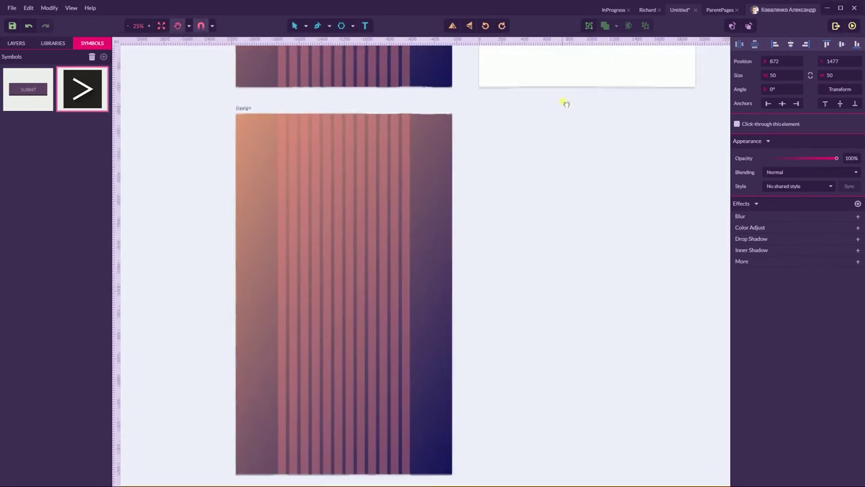
drag(566, 103, 573, 74)
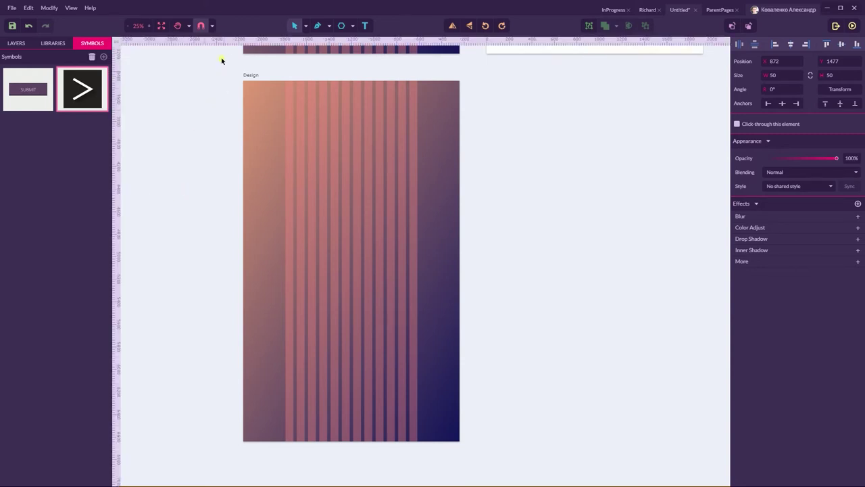
drag(234, 40, 237, 95)
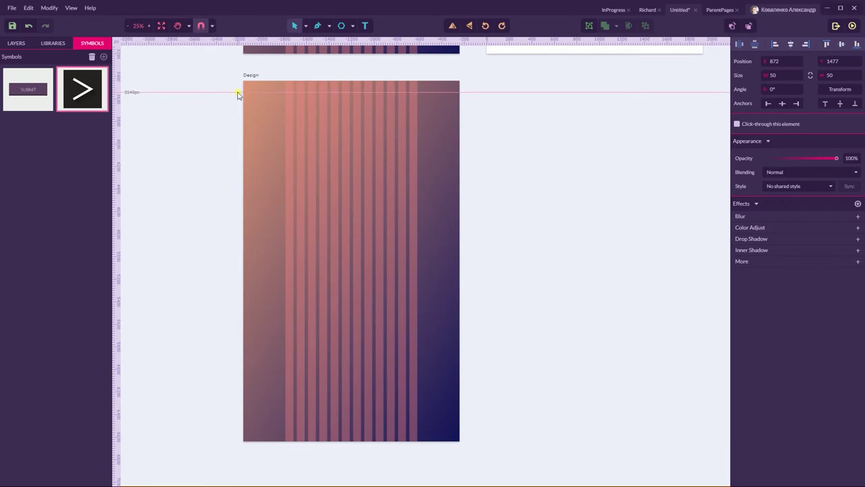
drag(238, 95, 238, 95)
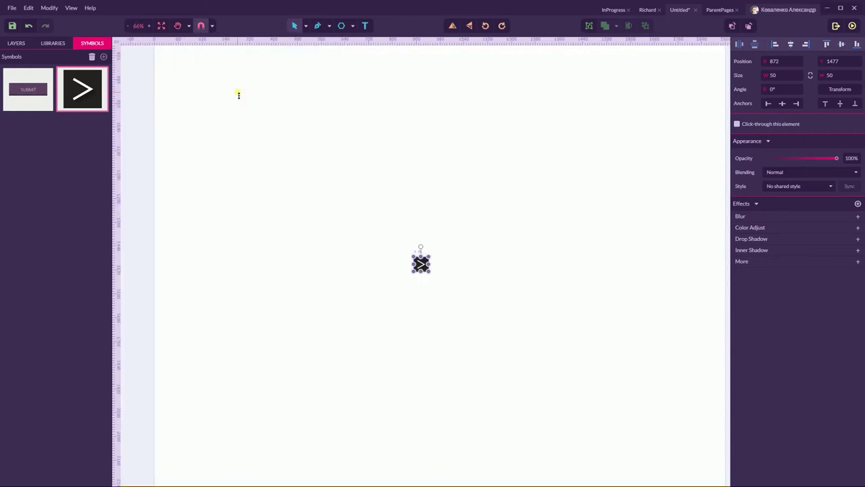
Step: Add a text object reading "About" near the guide at the top of the Design page
key(h)
click(264, 249)
drag(358, 202, 359, 50)
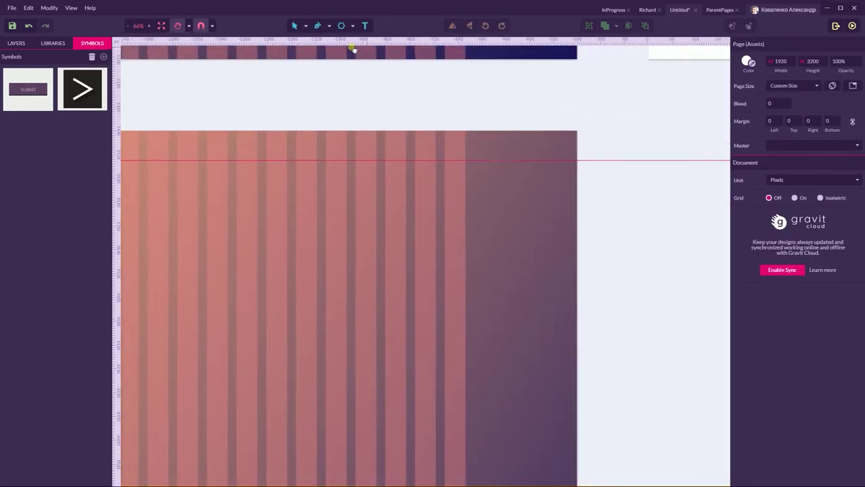
scroll(280, 110, left, 3)
key(v)
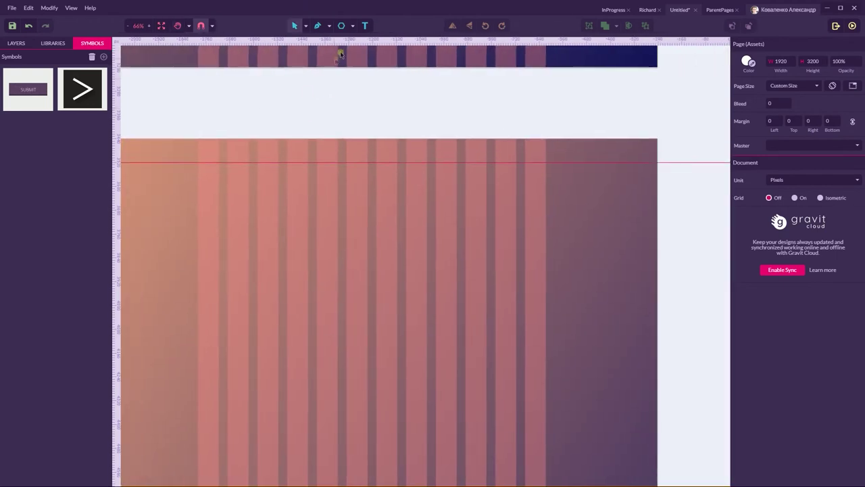
click(365, 25)
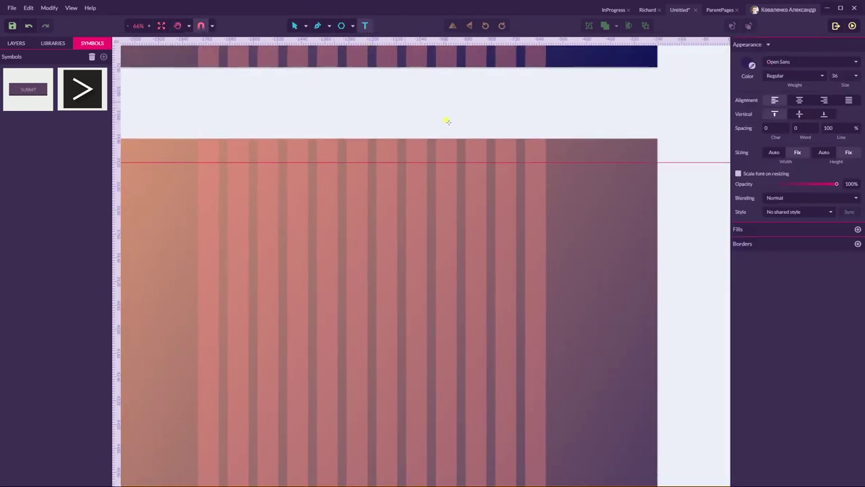
click(410, 156)
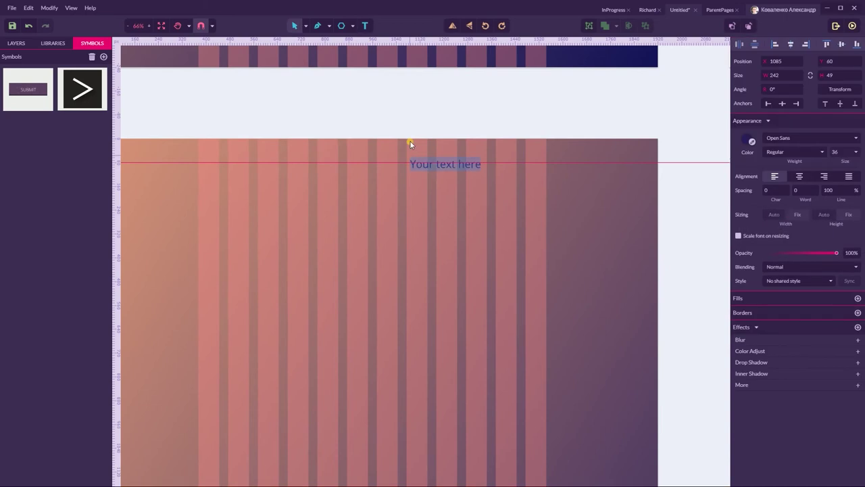
key(BackSpace)
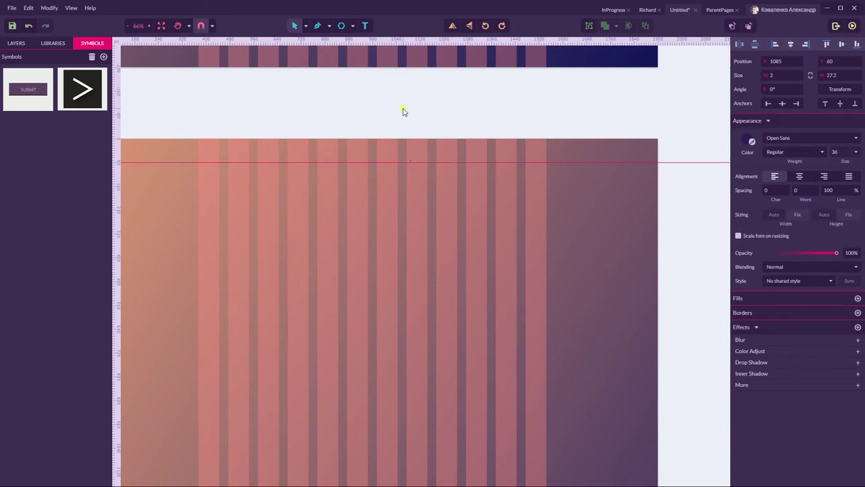
text(About)
key(Escape)
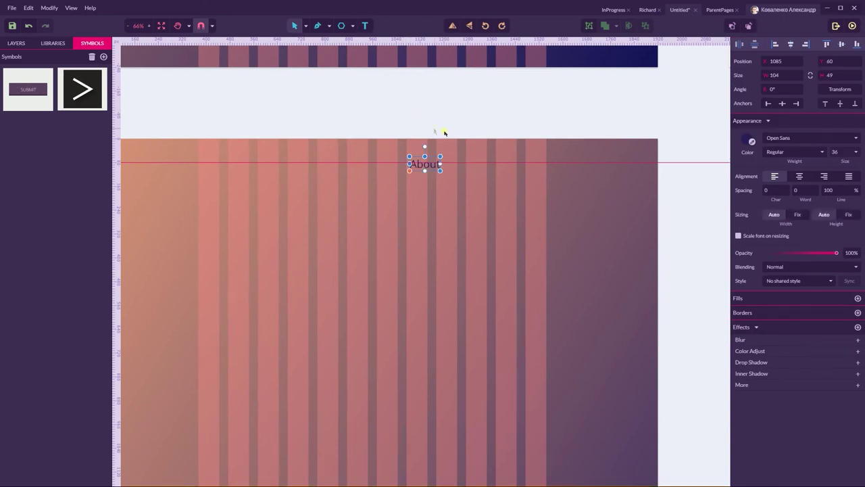
Step: Move the About text just above the guide and apply the shared style Body to it
drag(424, 169, 419, 156)
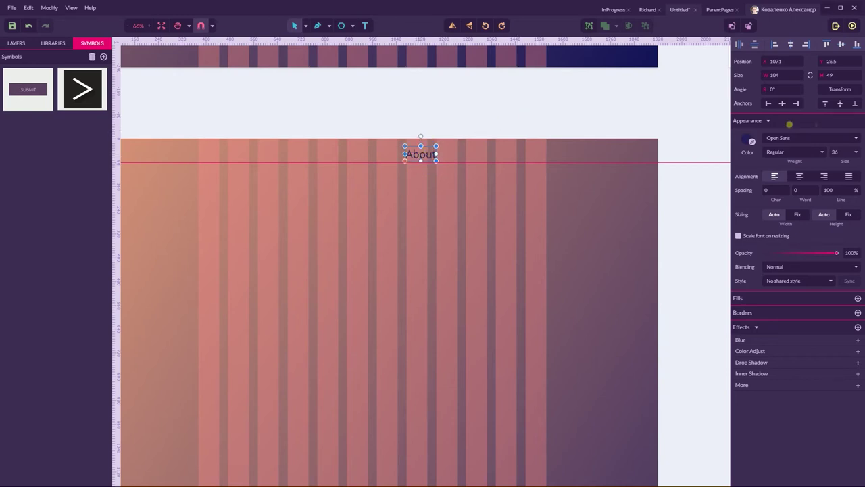
click(785, 281)
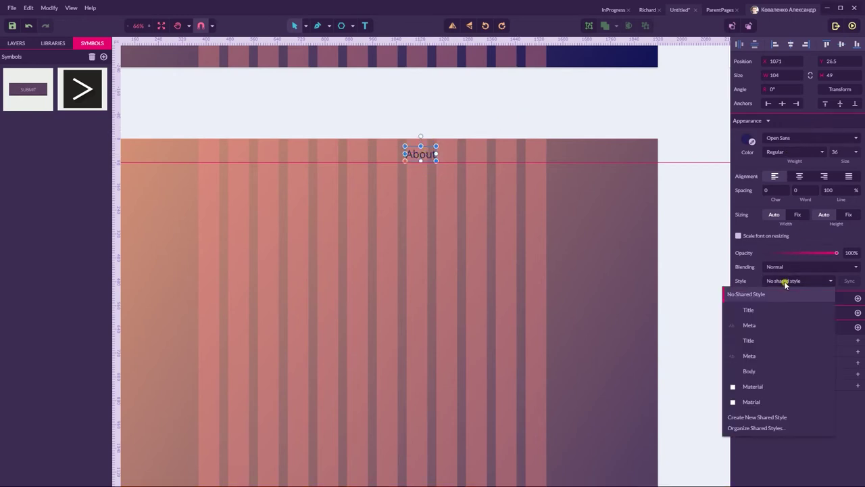
click(749, 371)
click(440, 116)
Step: Duplicate the About text to its right and change the copy to "Portfolio"
click(422, 154)
drag(421, 155, 454, 157)
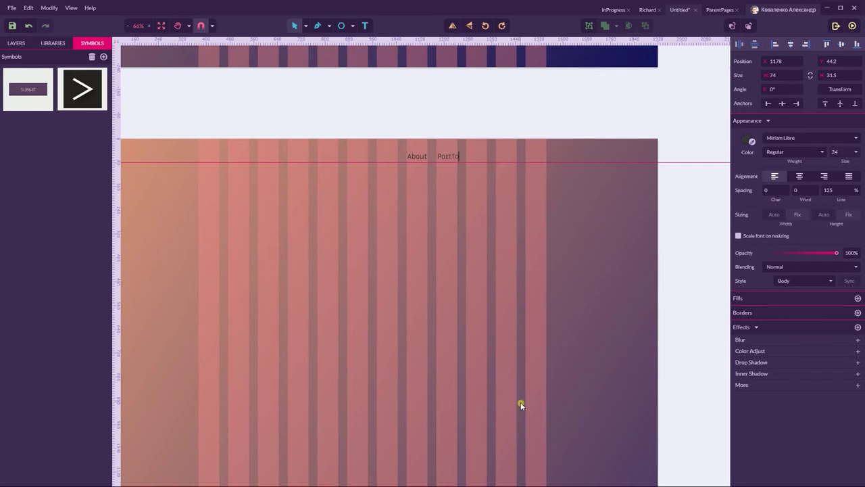
key(Escape)
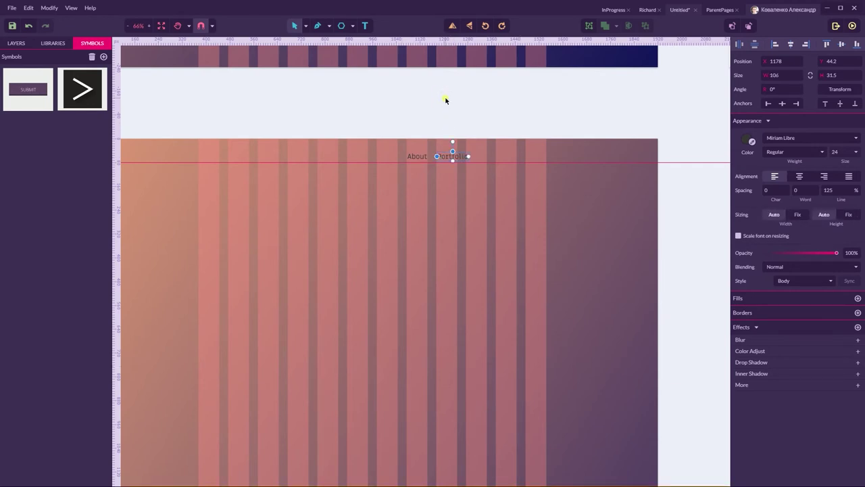
Step: Duplicate the Portfolio text to its right and change the copy to "Contact"
drag(457, 156, 500, 156)
double_click(502, 156)
text(Contact)
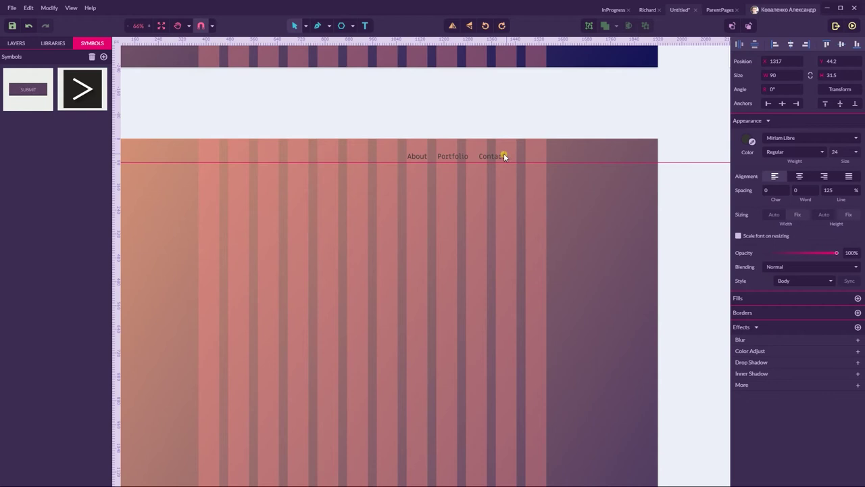
key(Escape)
click(451, 108)
Step: Set the colour of the three menu texts to white, #FFFFFF
drag(407, 127, 538, 157)
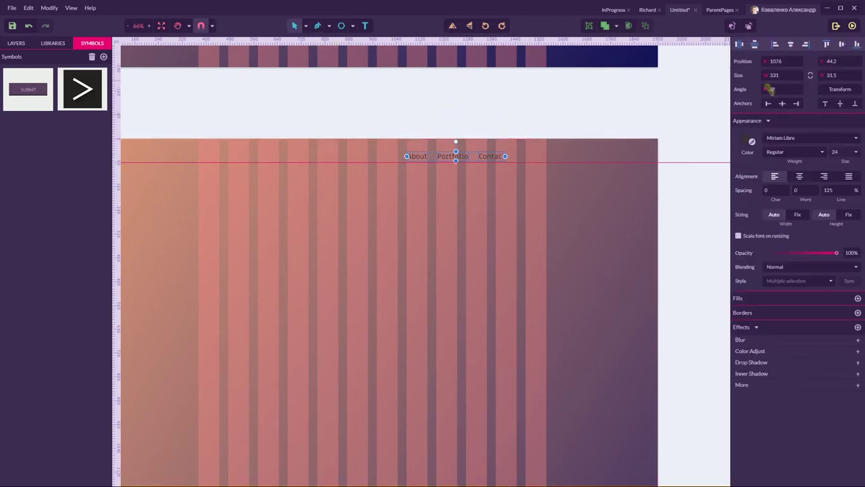
click(749, 140)
click(739, 163)
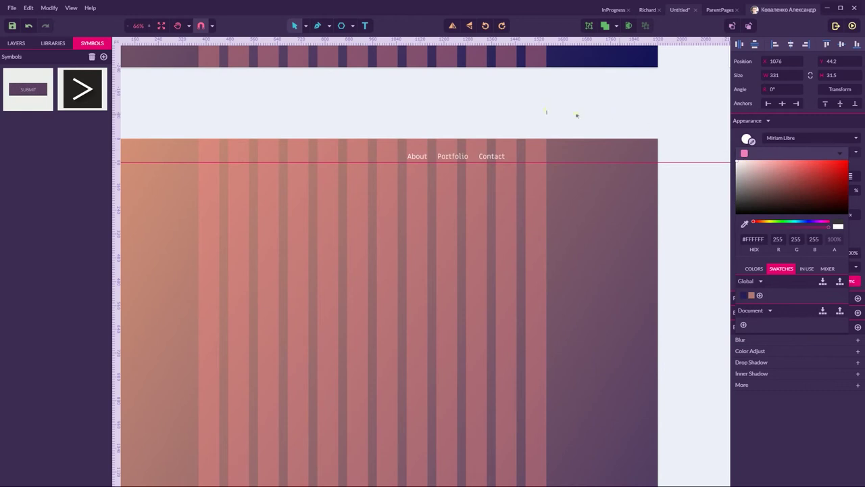
click(504, 108)
Step: Draw a white 2 px vertical divider about 40 px tall between About and Portfolio, and copy it between Portfolio and Contact
click(356, 26)
click(362, 40)
drag(431, 149, 433, 161)
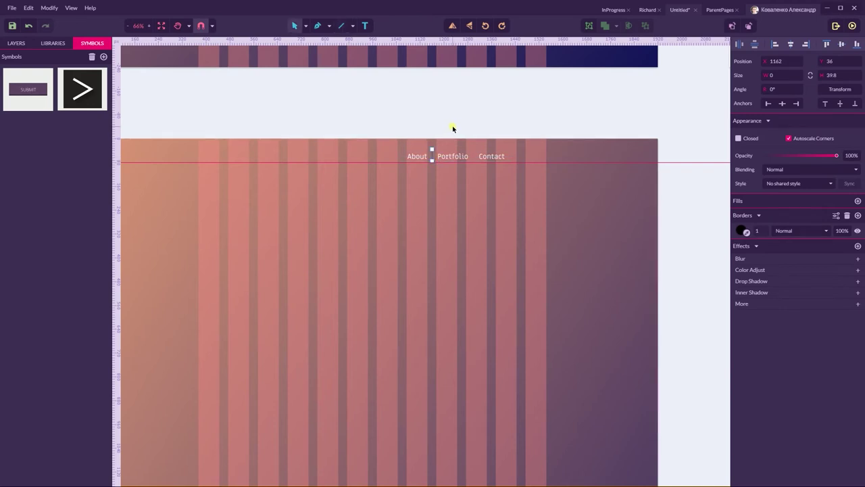
drag(432, 154, 474, 155)
click(473, 117)
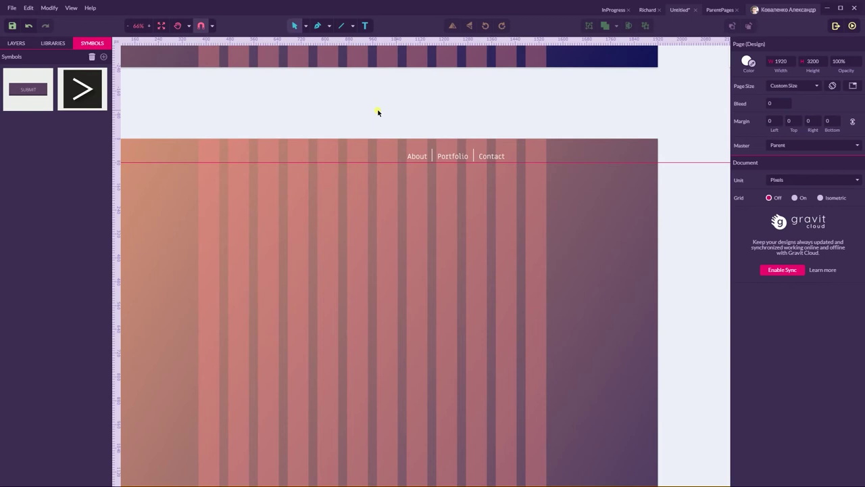
scroll(333, 97, down, 3)
scroll(332, 108, up, 2)
key(h)
drag(396, 193, 386, 162)
key(v)
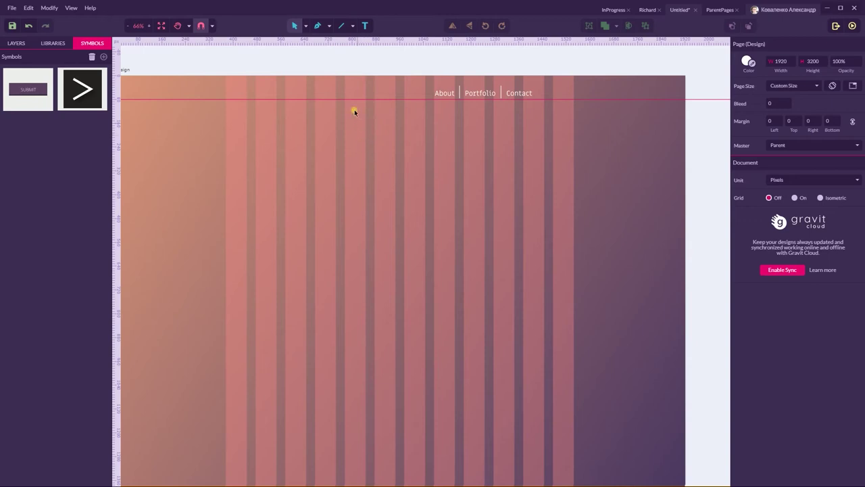
click(365, 23)
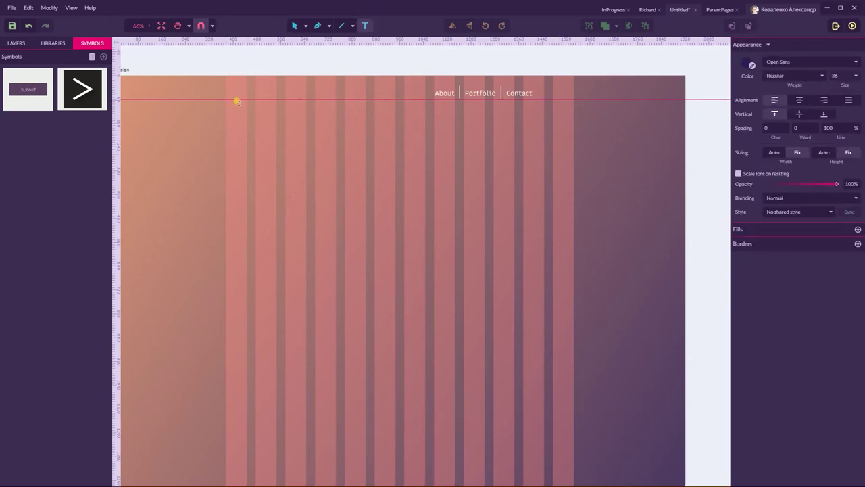
click(246, 171)
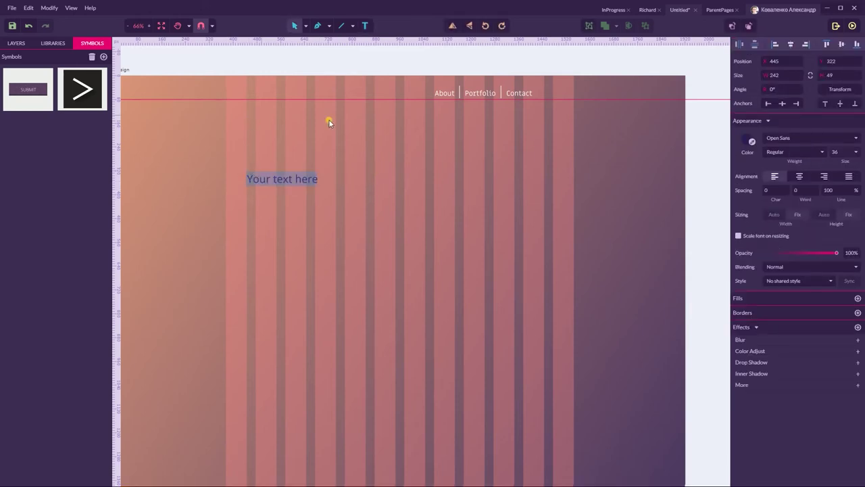
Step: Create a new layer on the Design page and move the three menu texts and both divider lines into it
click(17, 43)
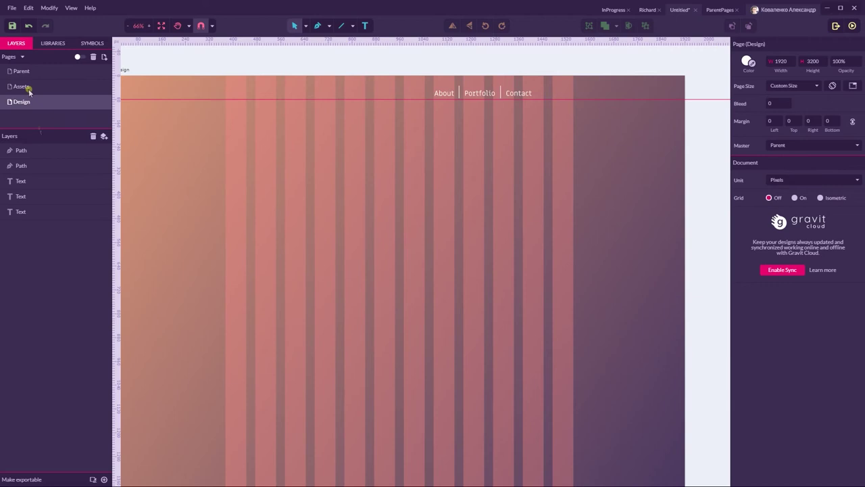
drag(31, 152, 45, 214)
click(101, 138)
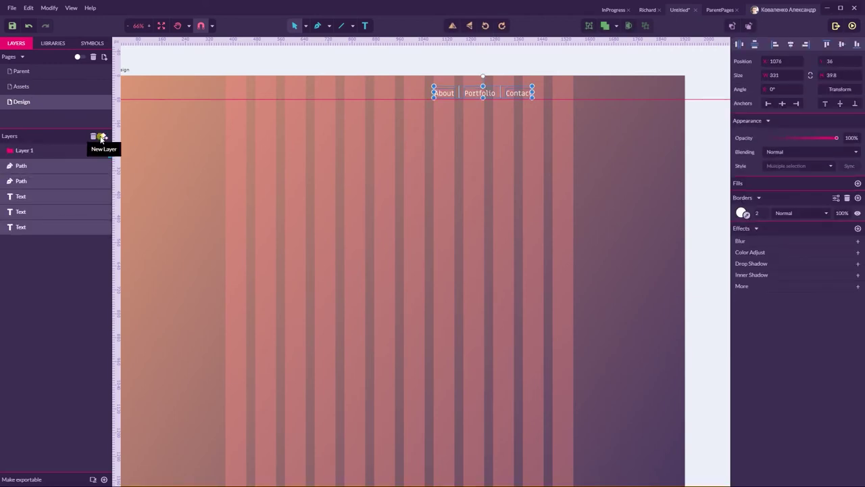
drag(27, 166, 27, 153)
Step: Rename the layer holding the menu items as Menu
double_click(27, 152)
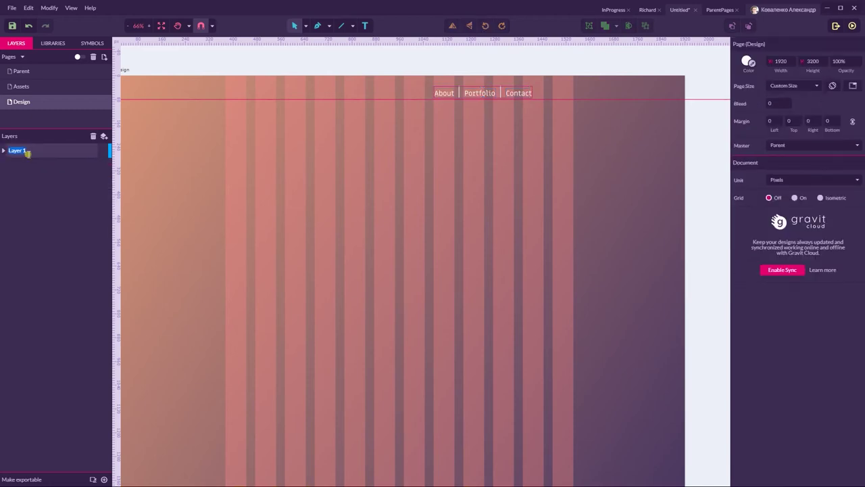
key(BackSpace)
key(Return)
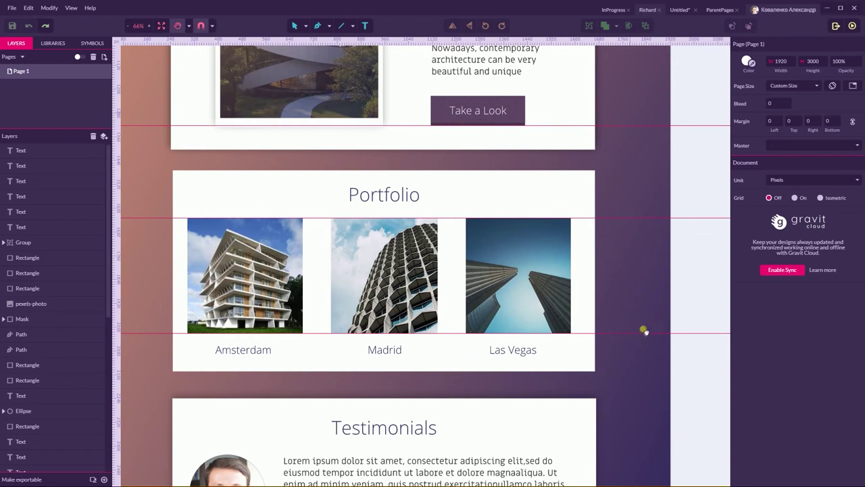
Step: Examine the settings of the large DOLPHIN heading and the subtitle below it in the Richard document
scroll(610, 177, up, 5)
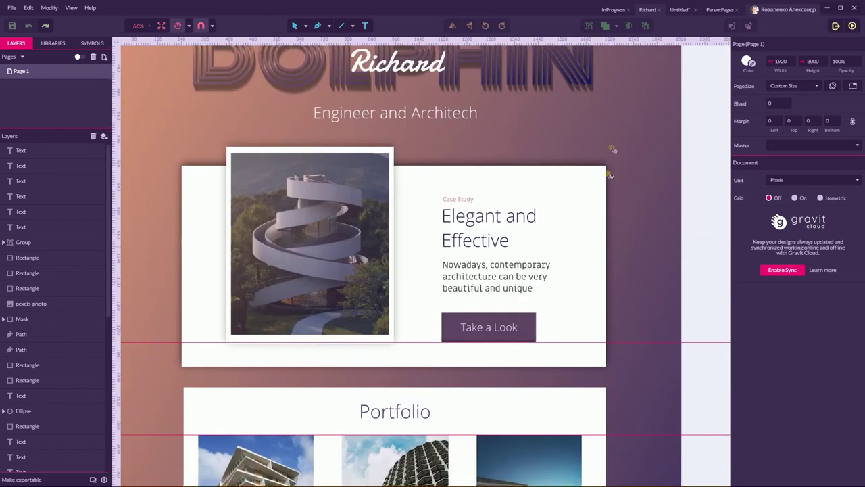
scroll(609, 177, up, 4)
click(550, 131)
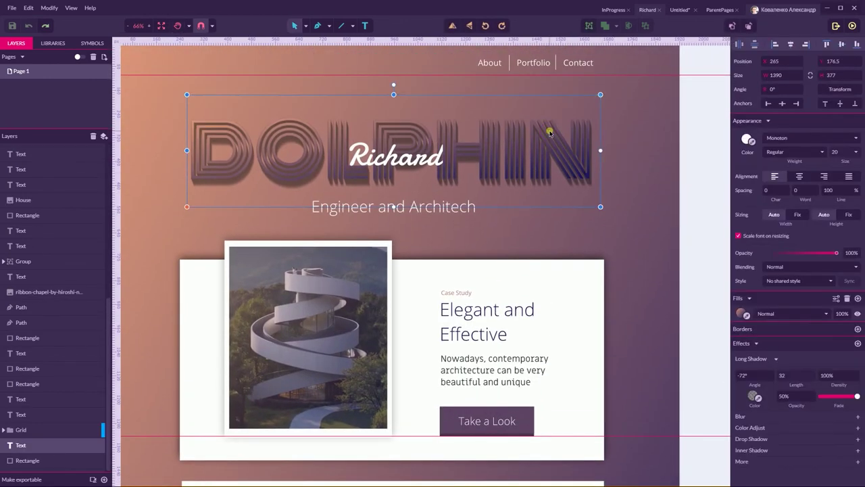
click(333, 207)
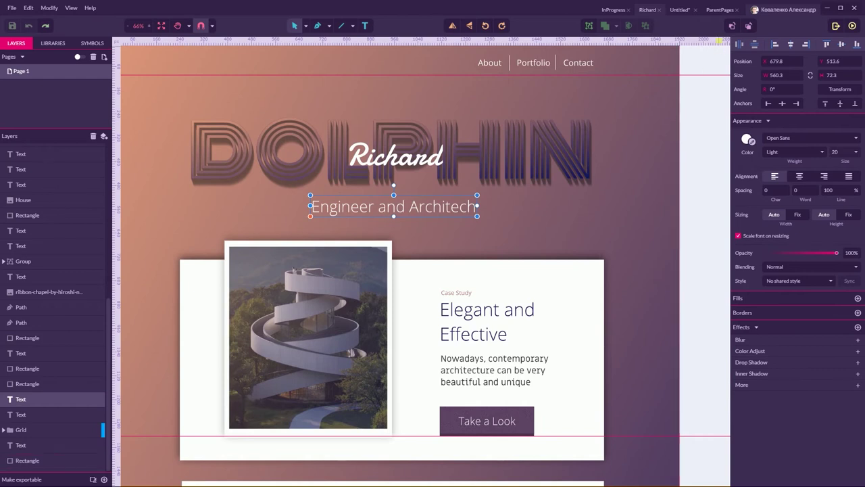
Step: Return to the Untitled document and add a text object reading "DOLPHIN" below the menu on the Design page
click(678, 10)
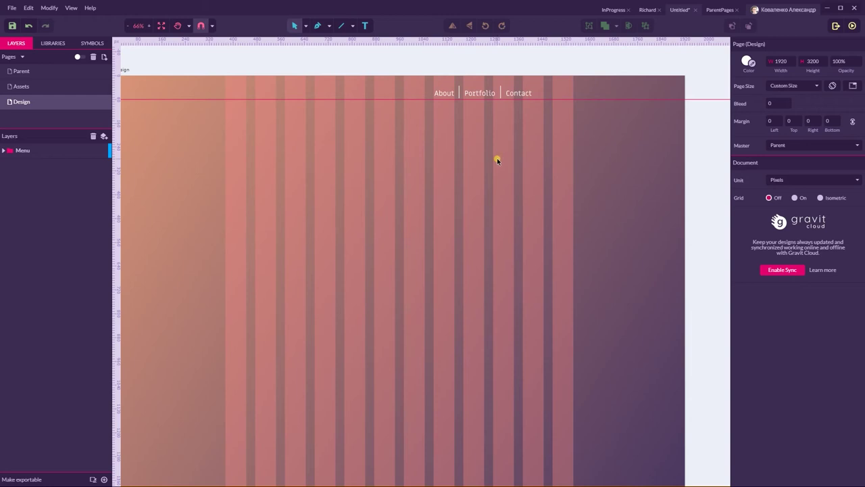
click(363, 26)
click(228, 162)
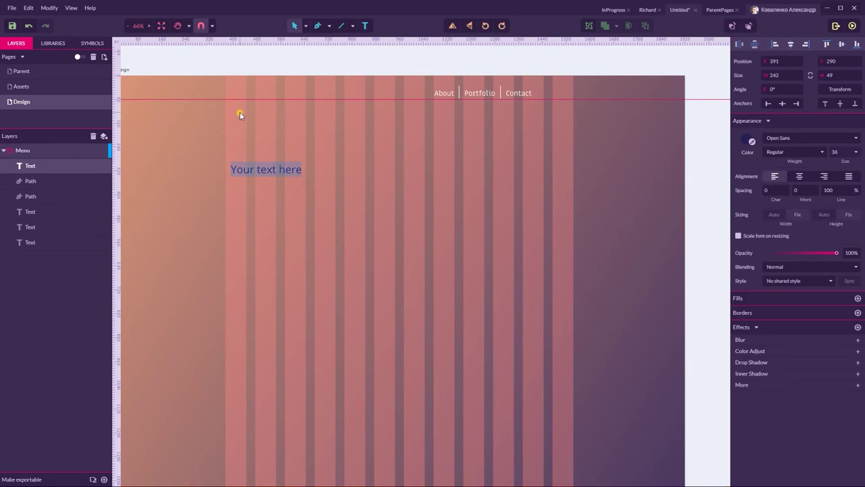
key(BackSpace)
text(DO)
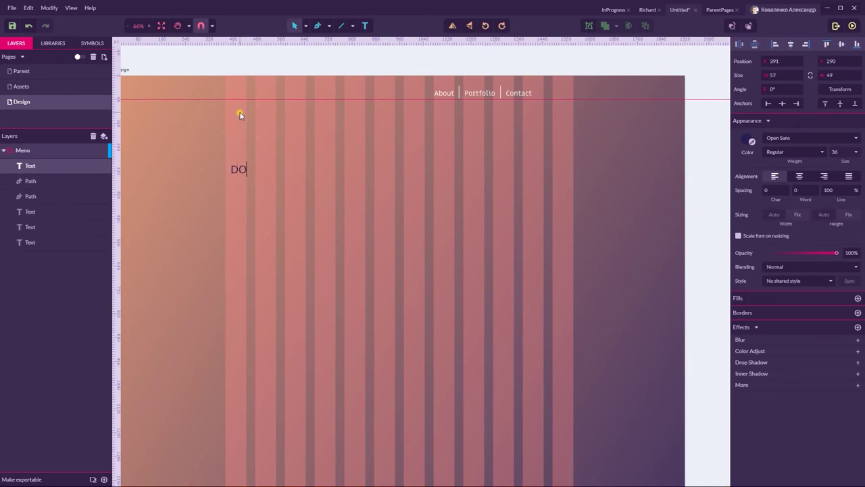
text(LPHIN)
key(Escape)
Step: Enlarge the DOLPHIN text to about 758 by 231 px, a font size of 169
drag(228, 184, 160, 200)
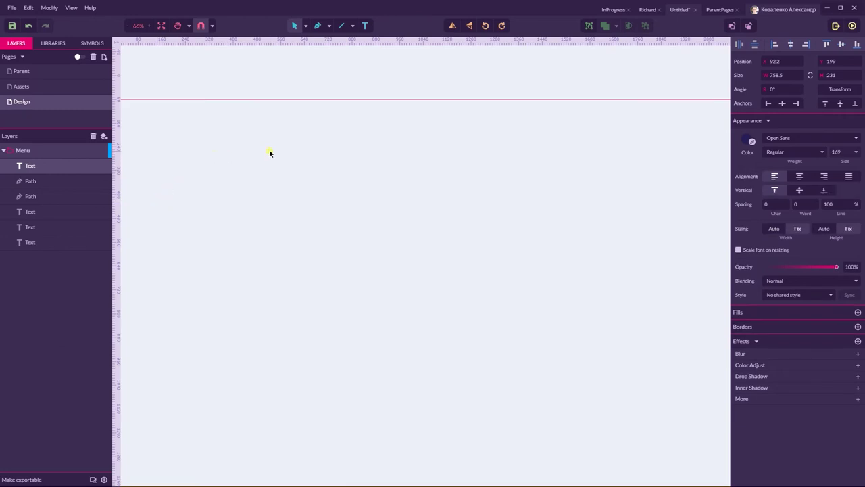
key(ctrl+minus)
key(ctrl+minus)
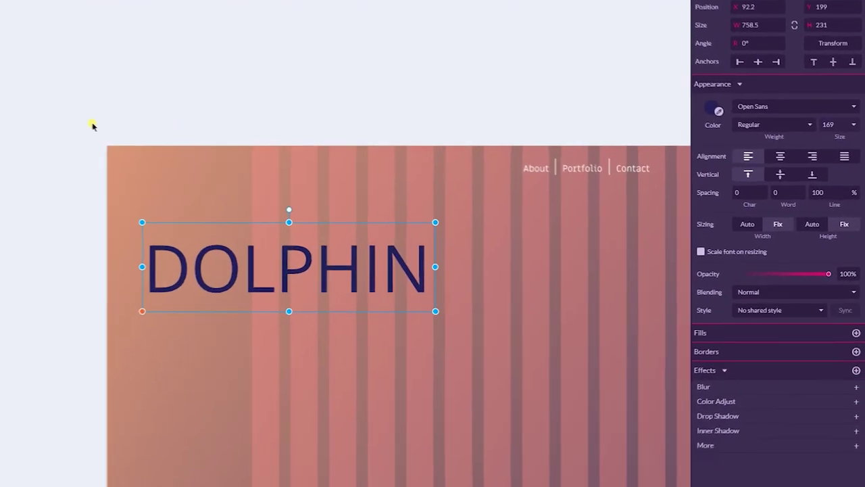
Step: Enlarge the DOLPHIN text to about 931 by 283 px, font size 207, and reposition it below the menu
drag(366, 242, 524, 257)
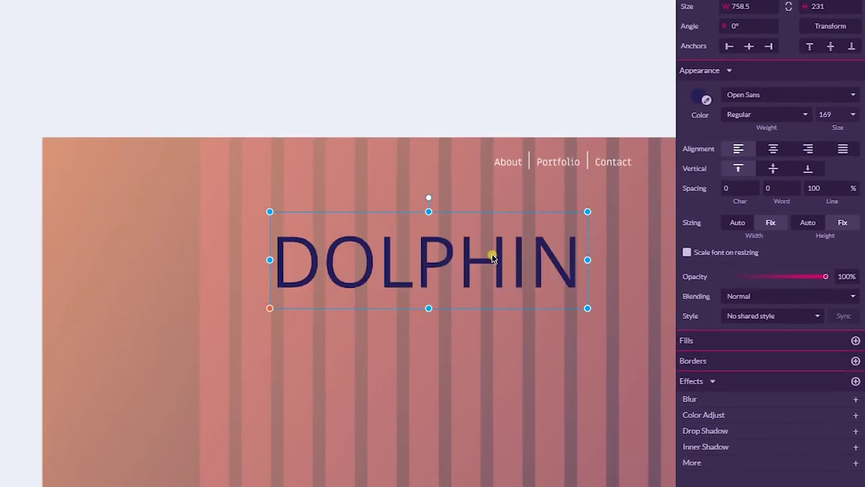
drag(437, 66, 214, 47)
key(Escape)
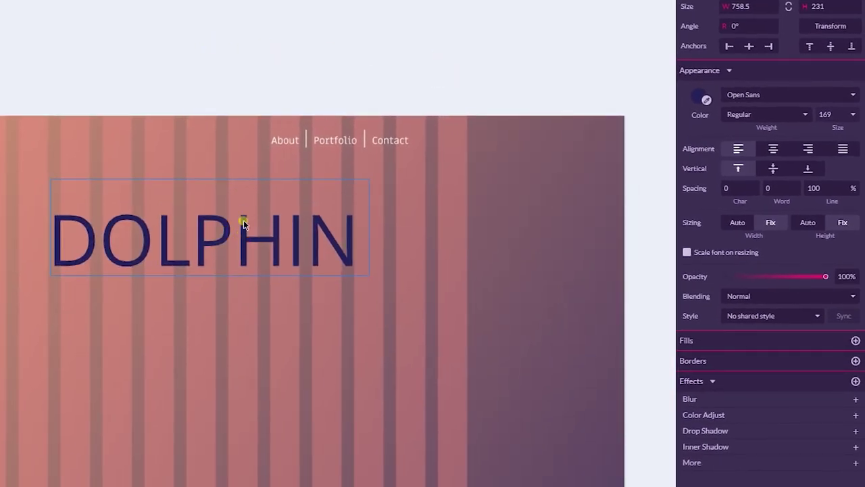
click(243, 220)
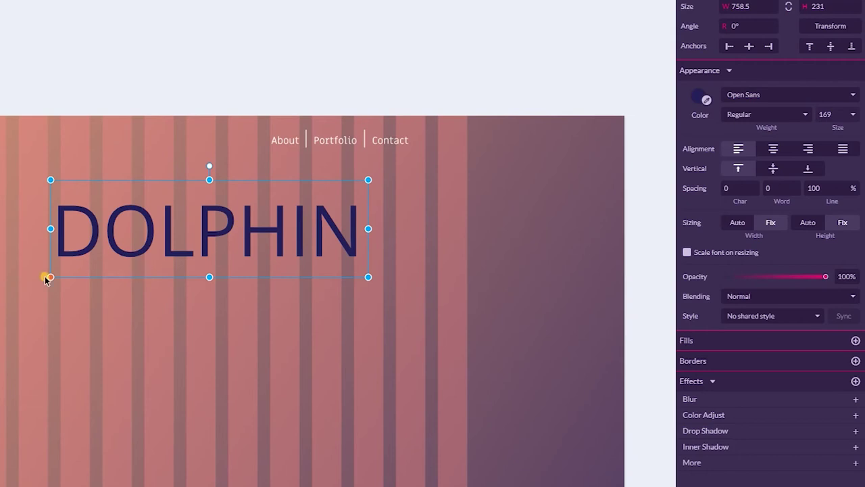
drag(44, 277, 0, 299)
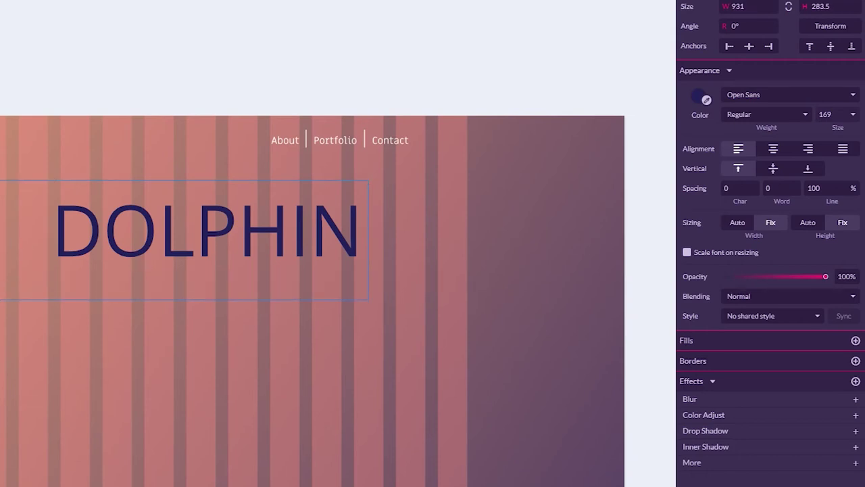
drag(129, 241, 198, 235)
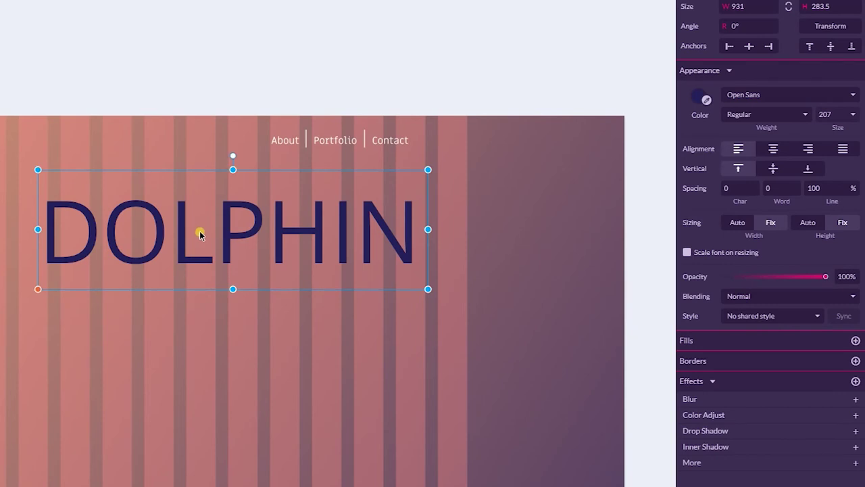
Step: Change the DOLPHIN text's font to Monoton and set its width and height sizing to Auto
click(785, 100)
key(BackSpace)
text(Monoton)
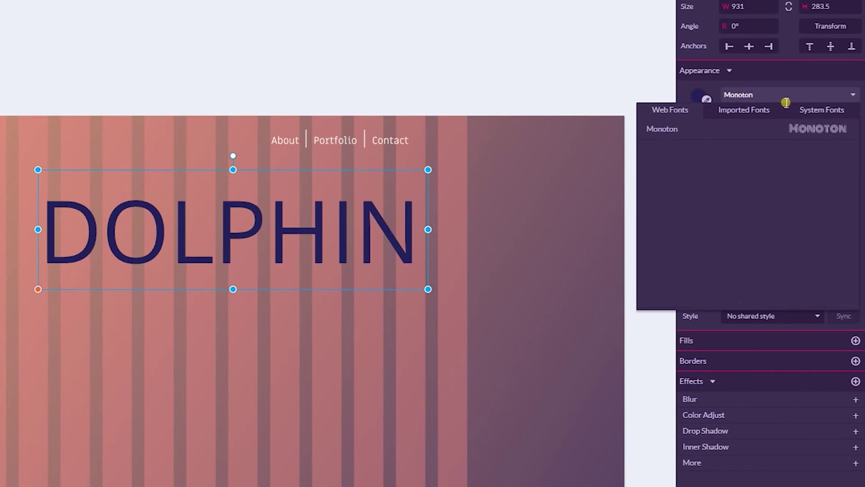
key(Return)
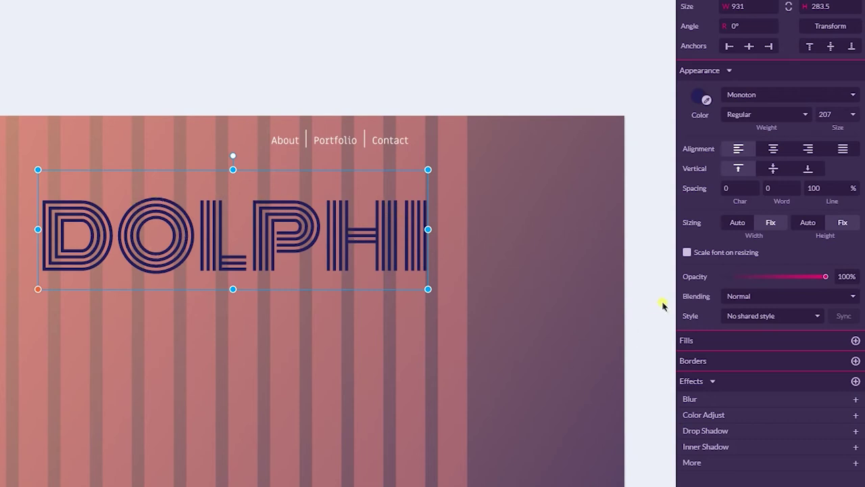
click(736, 223)
click(808, 223)
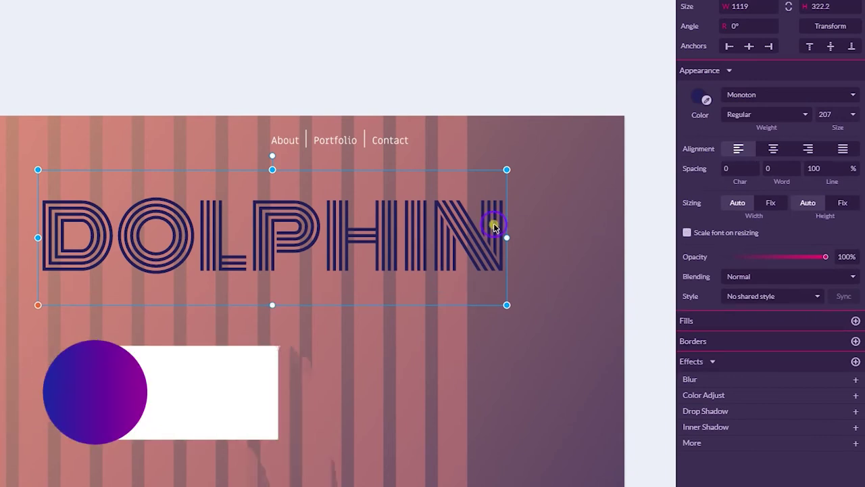
Step: Shift the DOLPHIN text to fit the grid columns and enlarge it to about 1150 by 331 px, font size 212
click(453, 228)
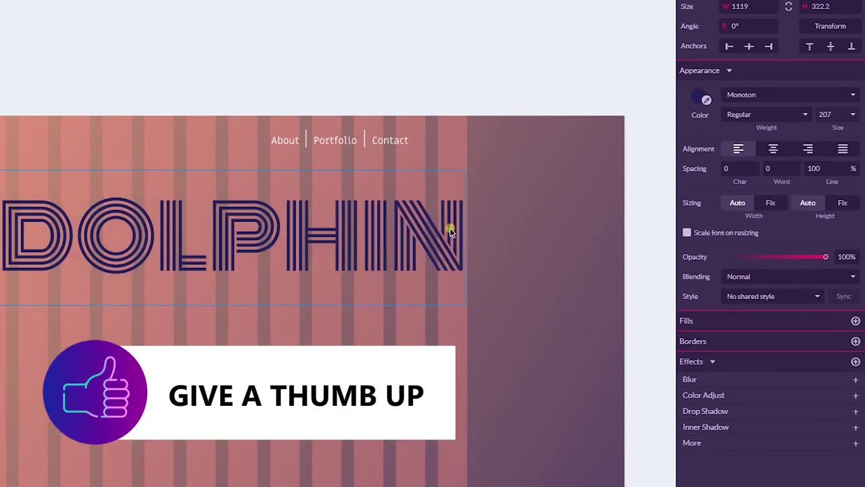
drag(326, 214, 320, 213)
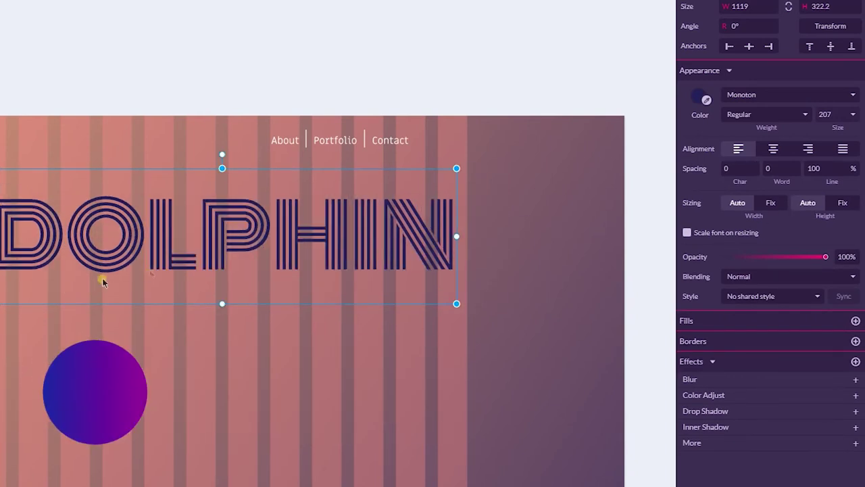
drag(0, 304, 0, 309)
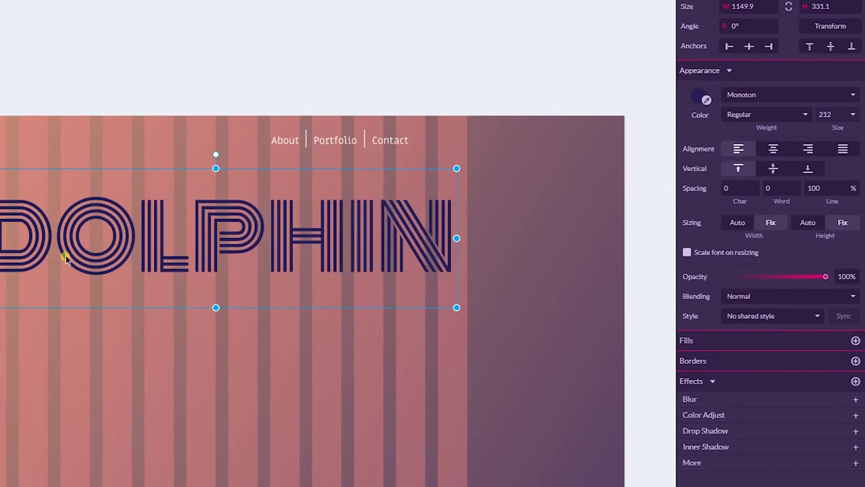
drag(109, 231, 125, 227)
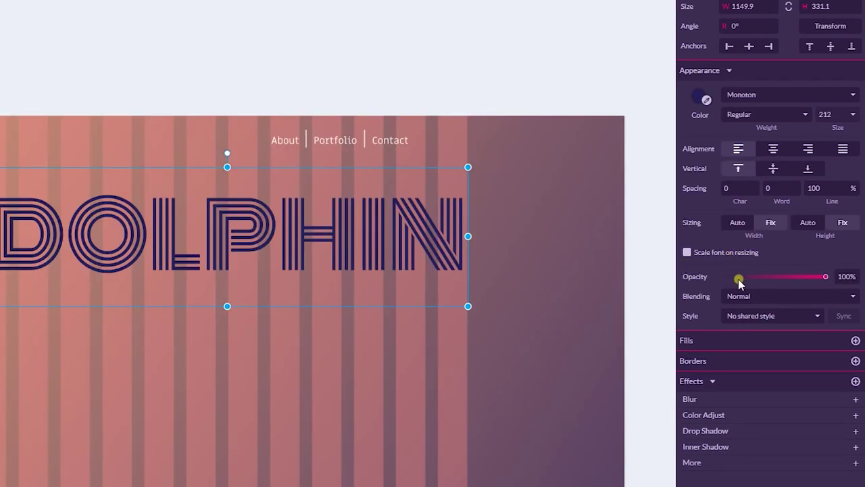
Step: Add a linear gradient fill to the DOLPHIN text using the saved global orange-to-navy gradient swatch
click(699, 86)
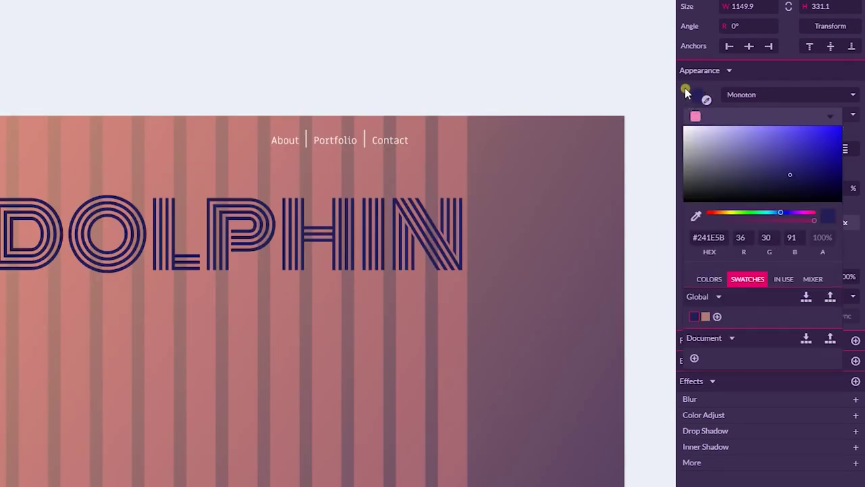
click(684, 90)
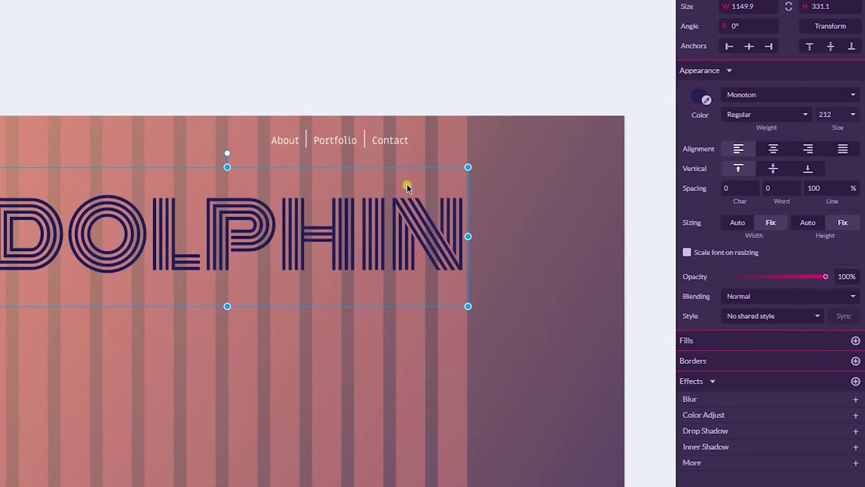
click(854, 340)
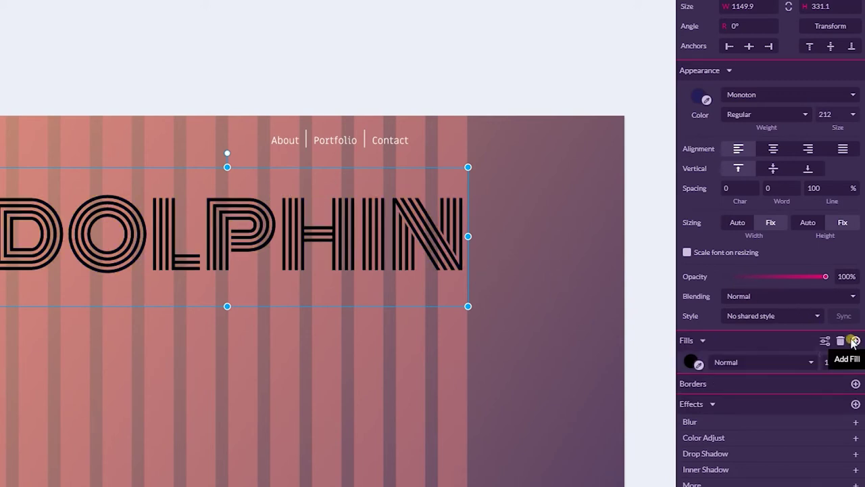
click(691, 362)
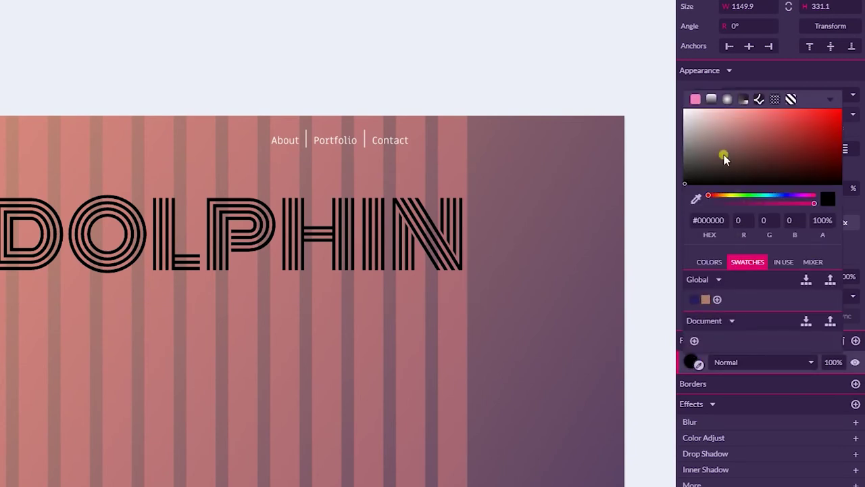
click(711, 99)
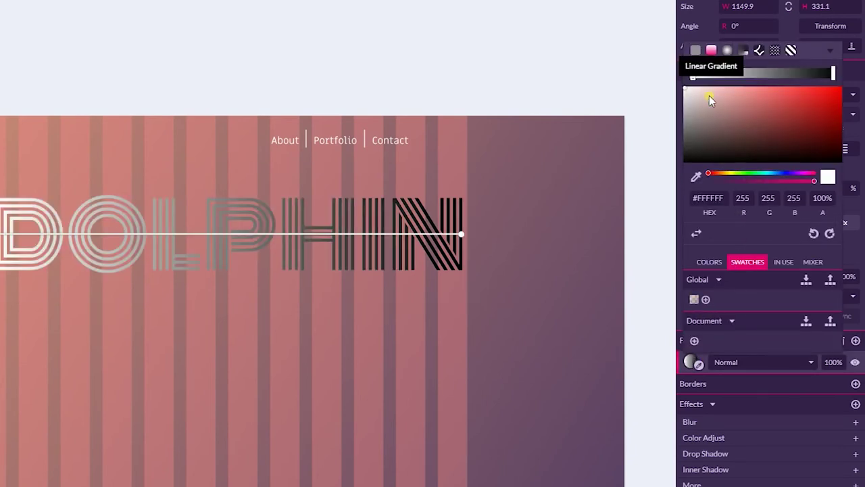
click(696, 301)
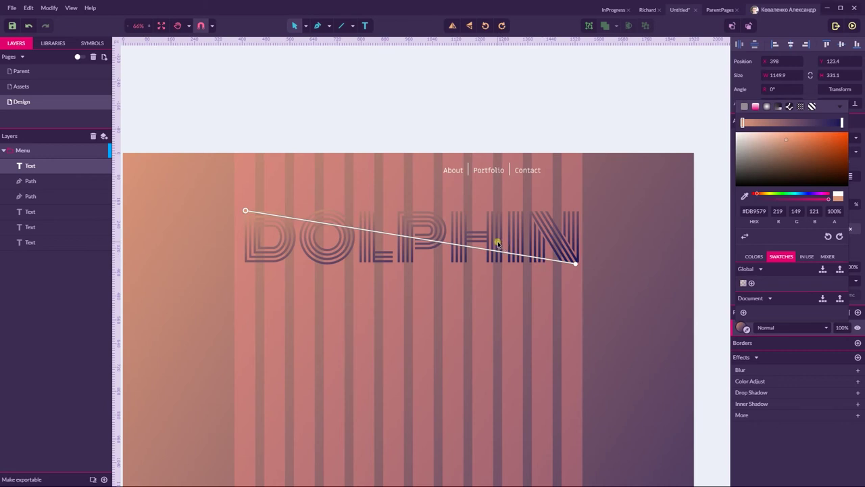
click(357, 115)
click(377, 237)
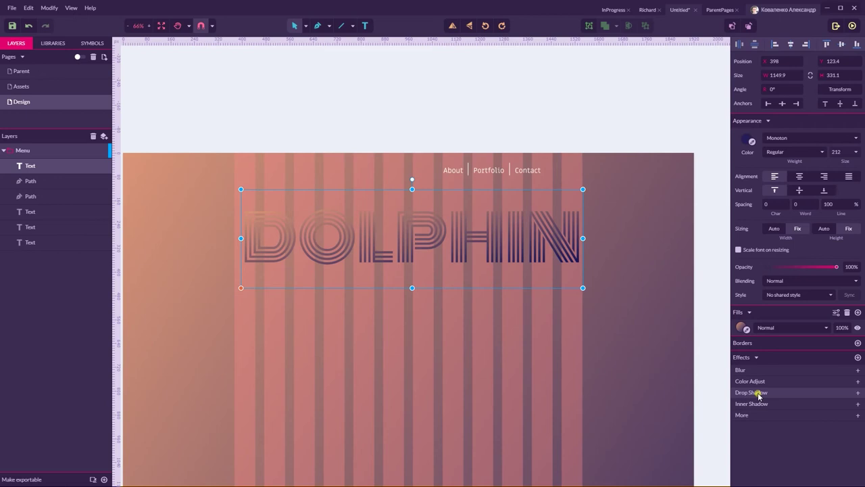
Step: Check the effect settings of the DOLPHIN heading in the Richard document, and return to the Untitled document
click(648, 9)
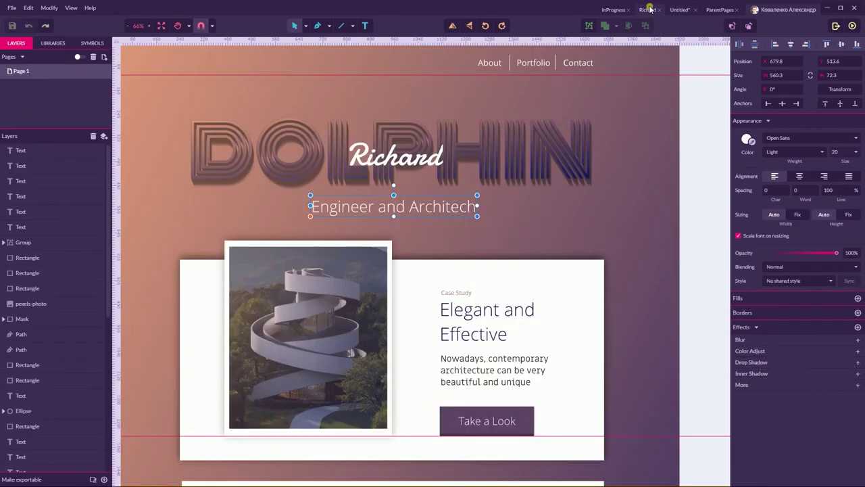
click(562, 162)
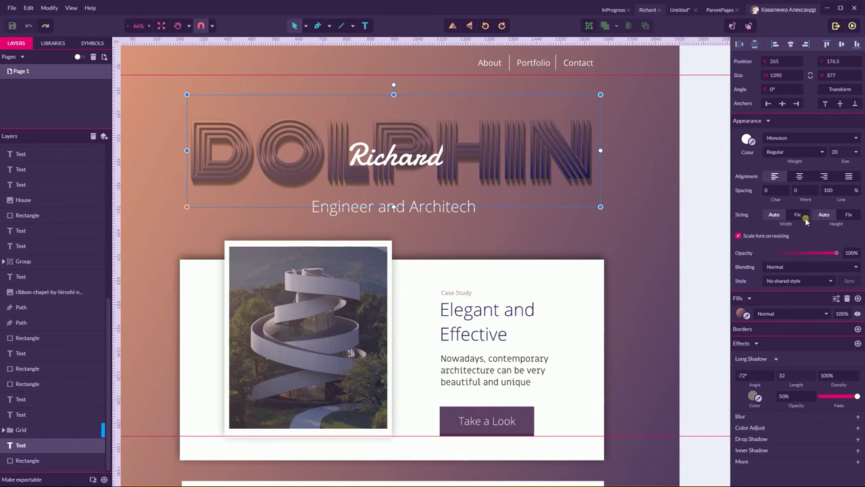
click(679, 10)
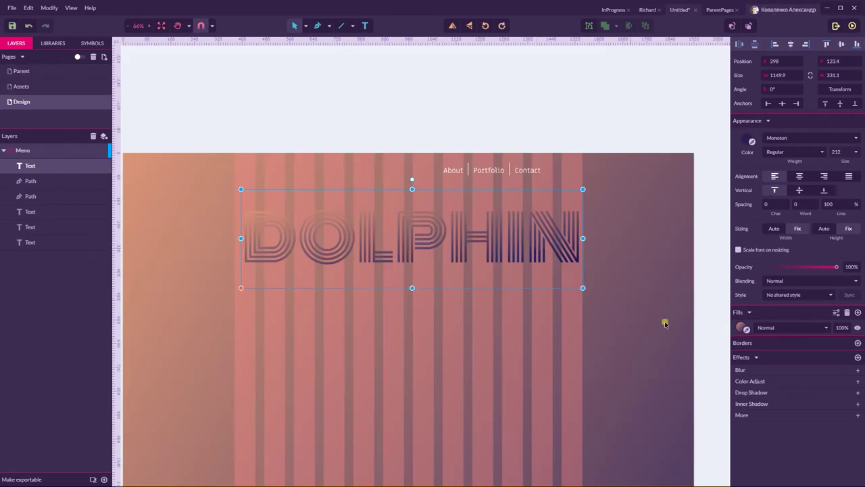
Step: Add a Long Shadow effect to the DOLPHIN text and set its angle to -72°
click(755, 414)
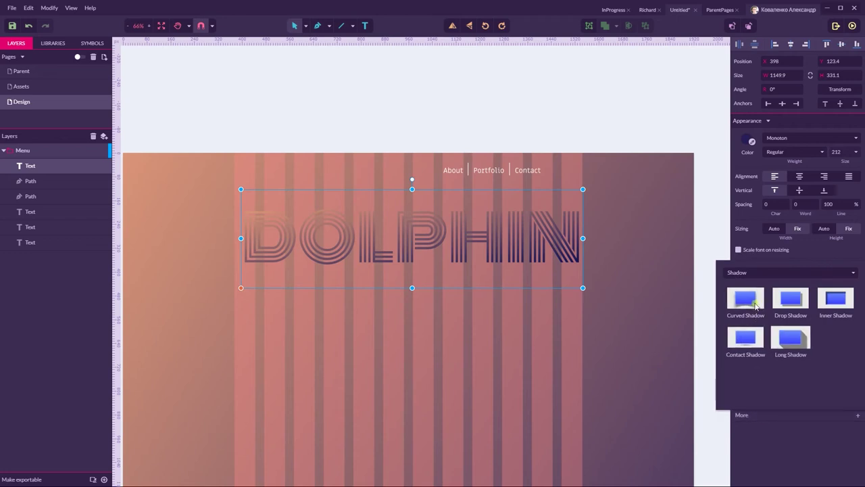
click(792, 339)
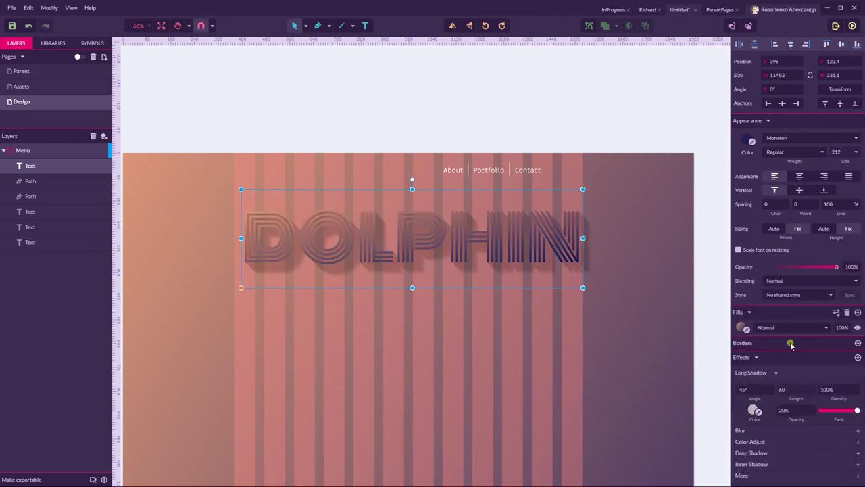
click(789, 389)
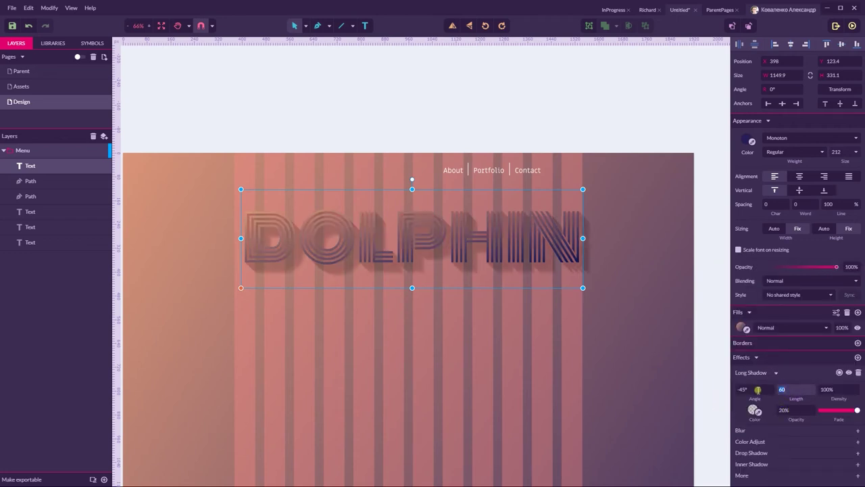
click(744, 389)
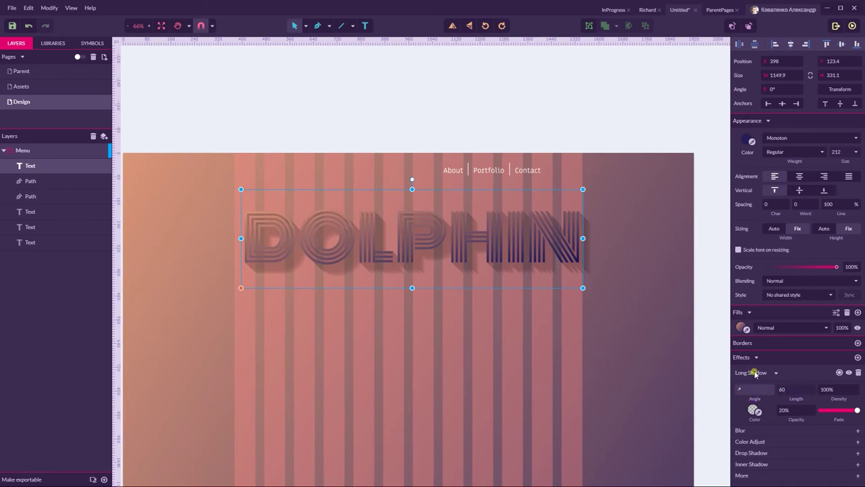
text(-72)
key(Return)
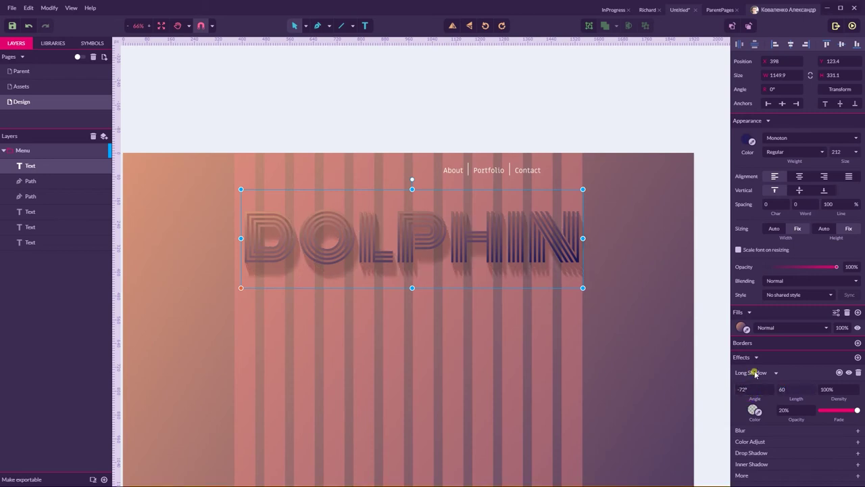
Step: Set the long shadow's length to 32 and its opacity to 50%, checking against the heading in the Richard document
key(Tab)
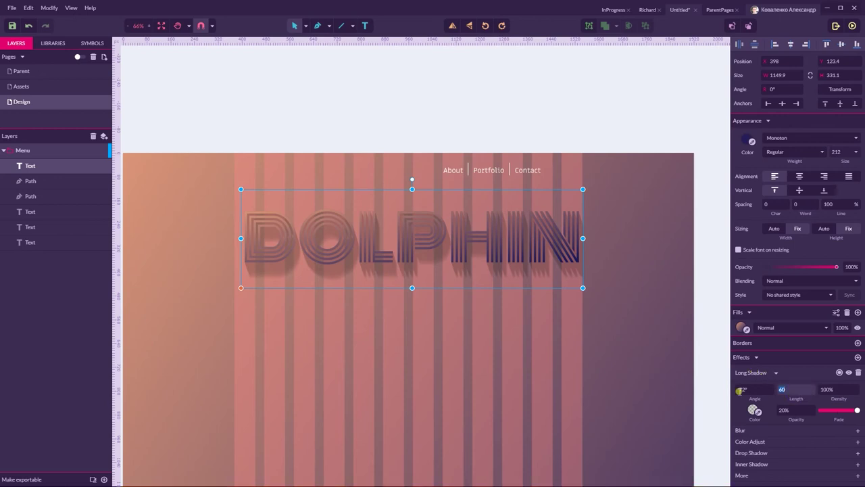
key(Return)
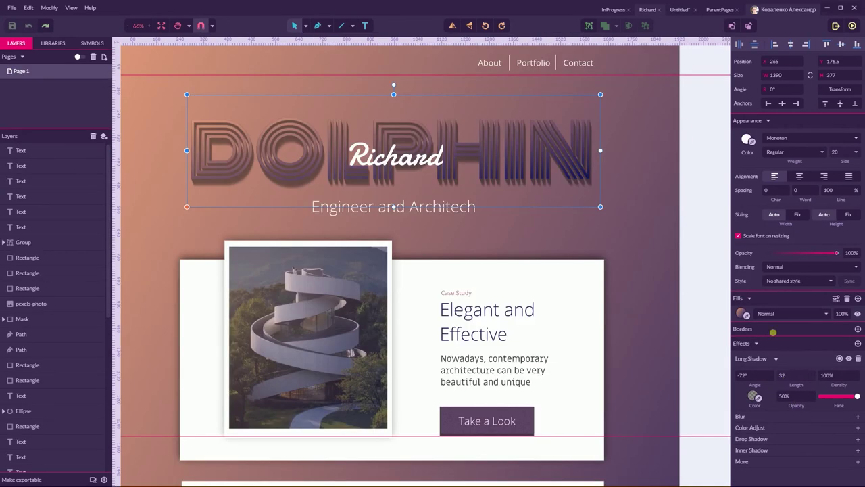
click(679, 10)
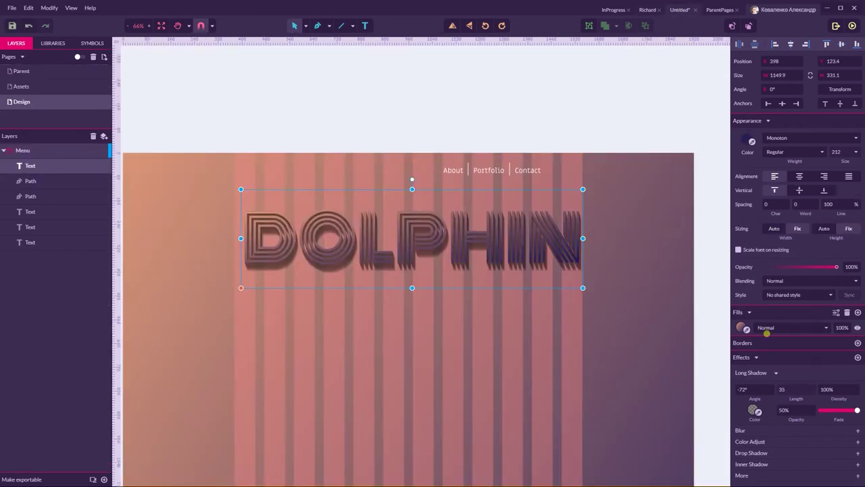
drag(637, 144, 618, 104)
click(453, 82)
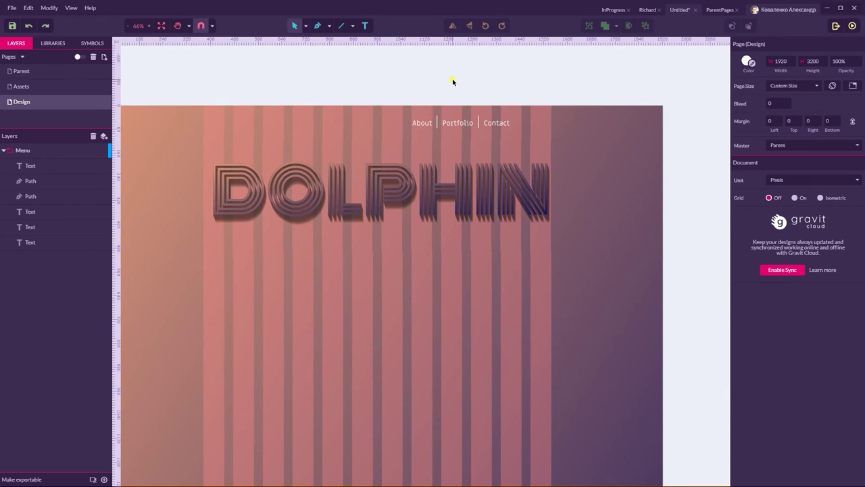
Step: Move the DOLPHIN heading within the grid columns to about X 381, Y 144
click(497, 195)
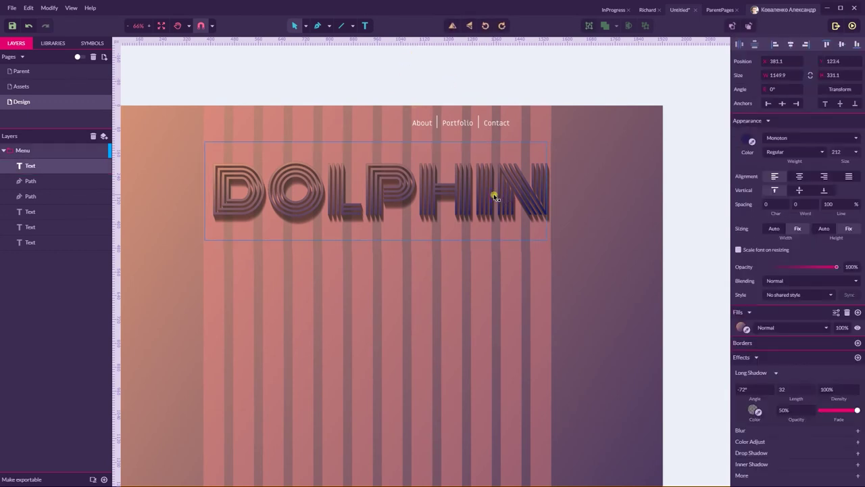
key(Escape)
click(458, 196)
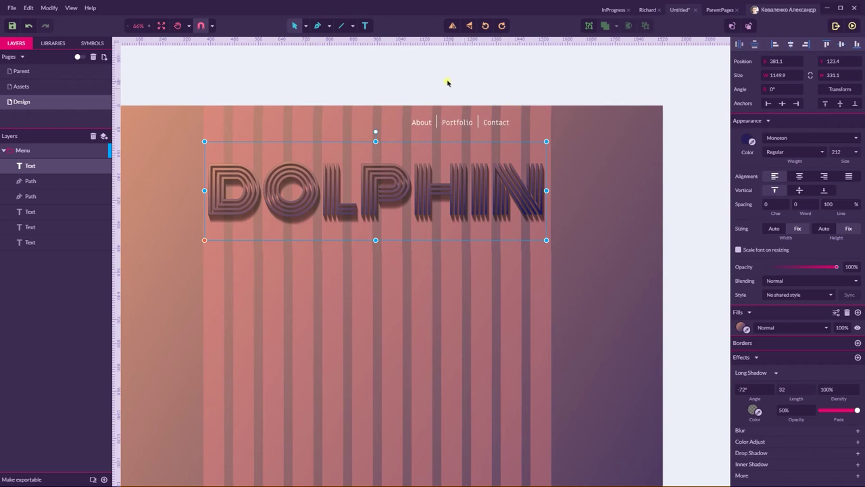
drag(463, 174, 463, 180)
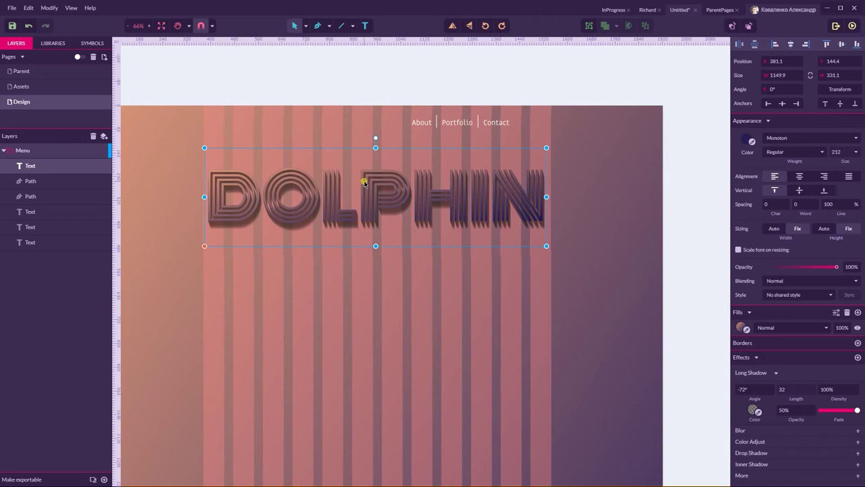
Step: Add a text object with the architect's first name below the DOLPHIN heading, at about X 555, Y 494
click(365, 25)
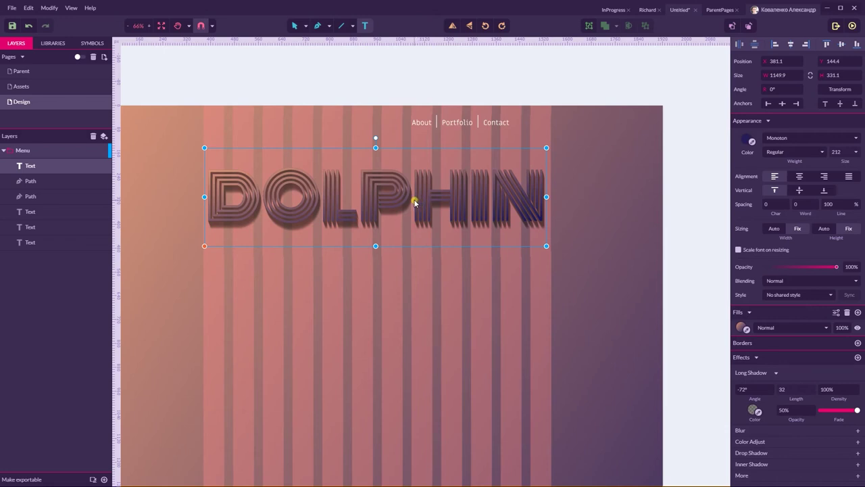
click(365, 26)
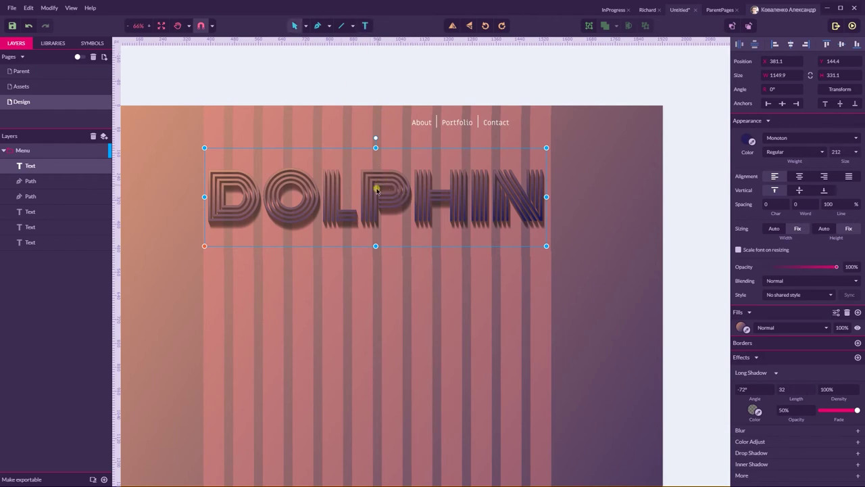
click(365, 25)
click(349, 279)
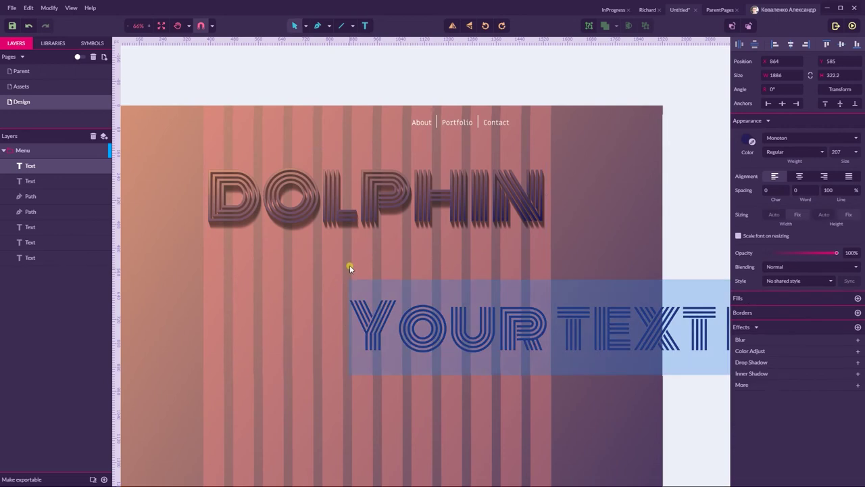
text(Richard)
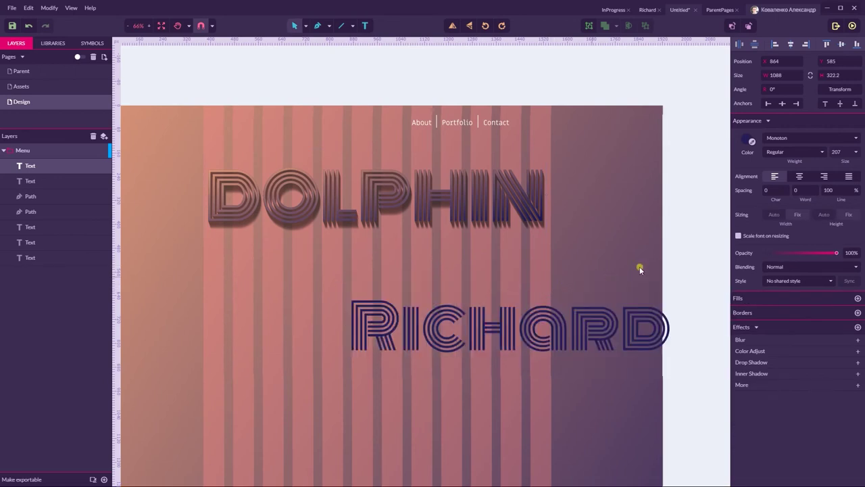
key(Escape)
drag(557, 312, 466, 285)
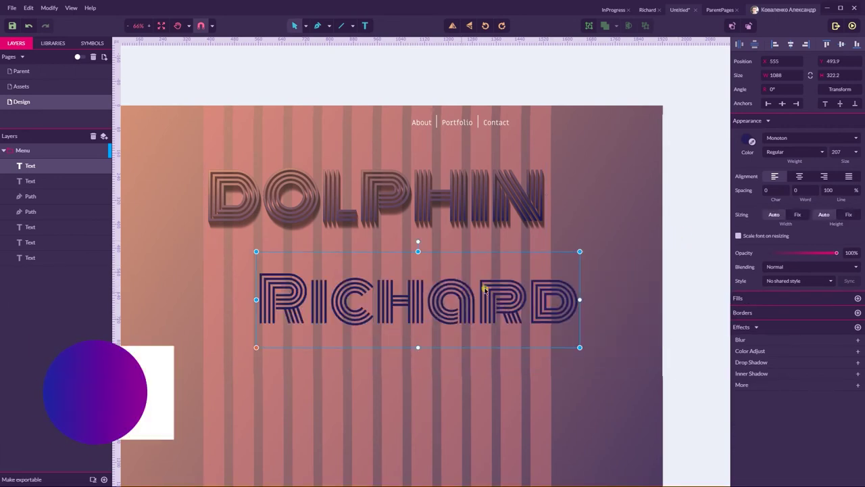
Step: Set the first-name text's font to Damion and its color to white
click(797, 139)
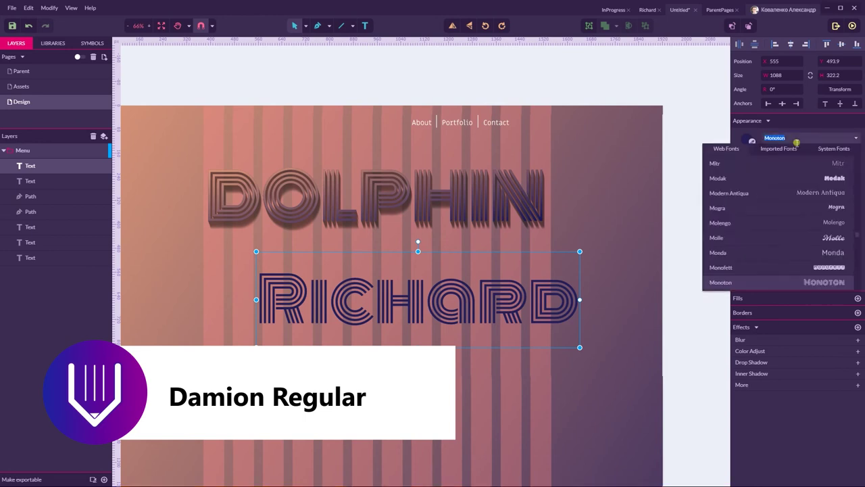
text(Damion)
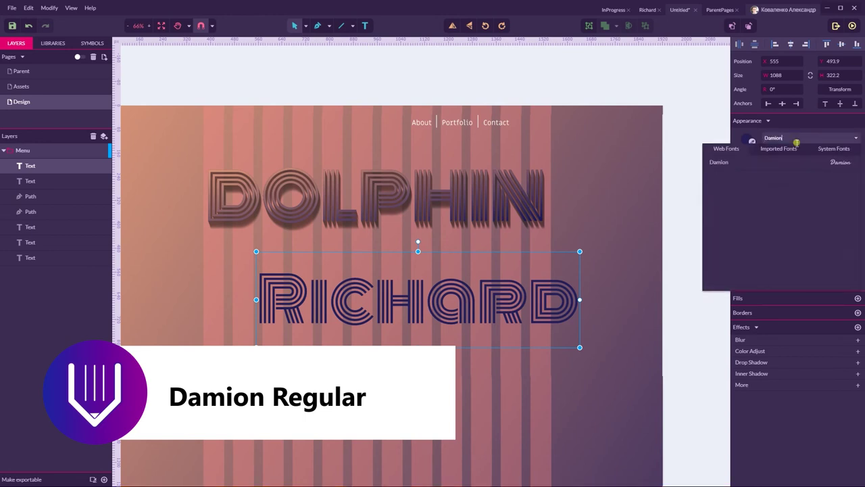
click(722, 162)
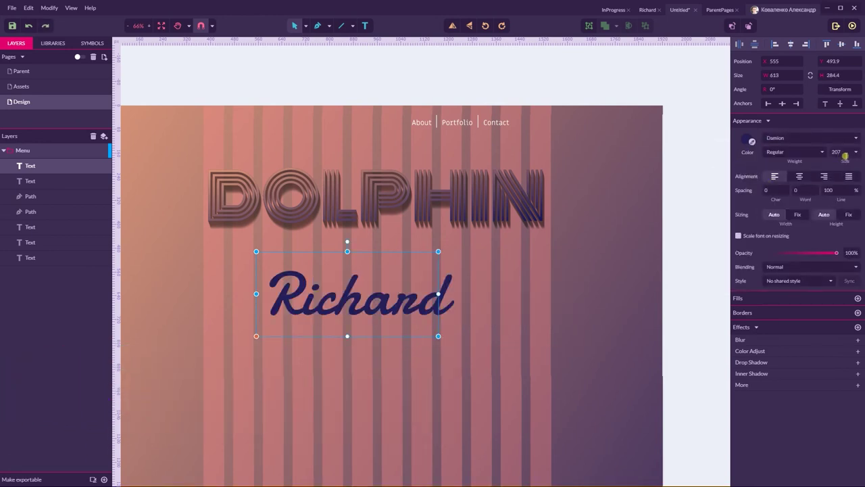
click(839, 152)
click(748, 141)
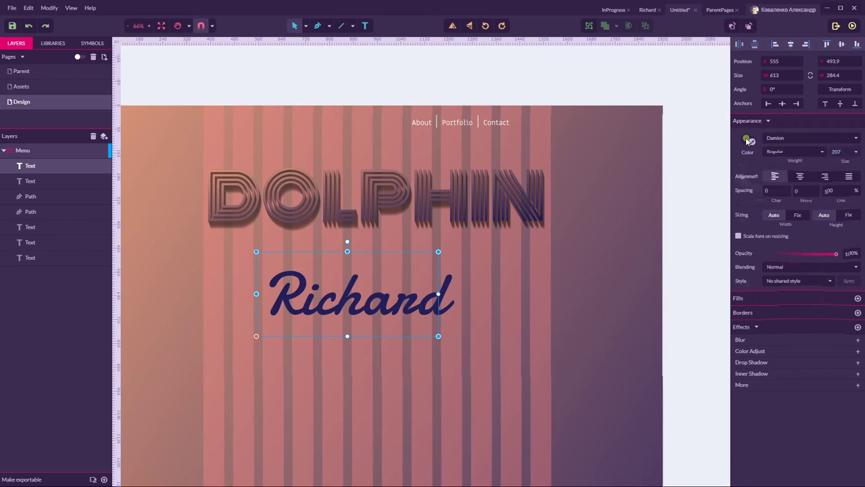
click(738, 163)
Step: Scale the first-name text down to size 84 and place it over the DOLPHIN heading, centered horizontally on the page
drag(379, 309, 387, 212)
drag(265, 237, 392, 198)
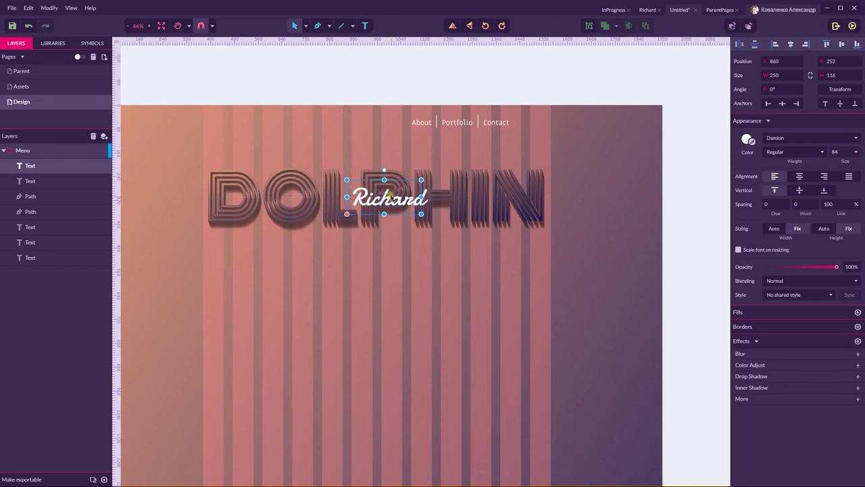
click(789, 44)
click(552, 79)
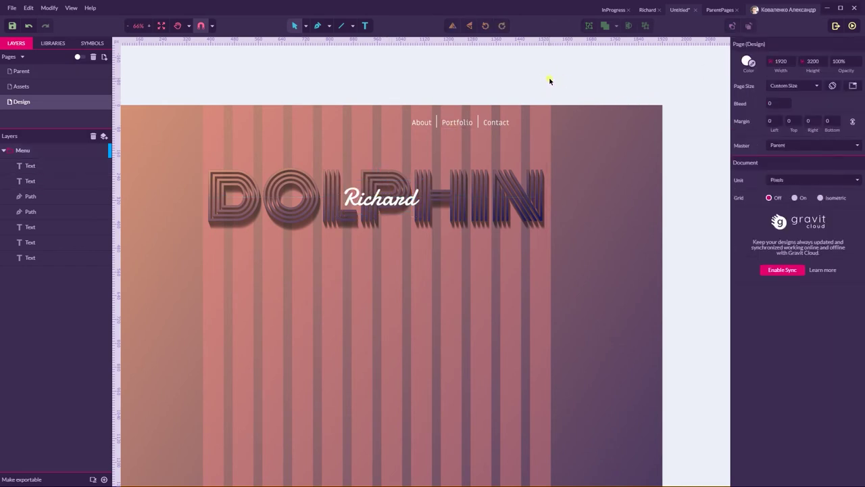
Step: Add the text "Designer and Architecht" below the DOLPHIN heading, at about X 422, Y 487
click(365, 26)
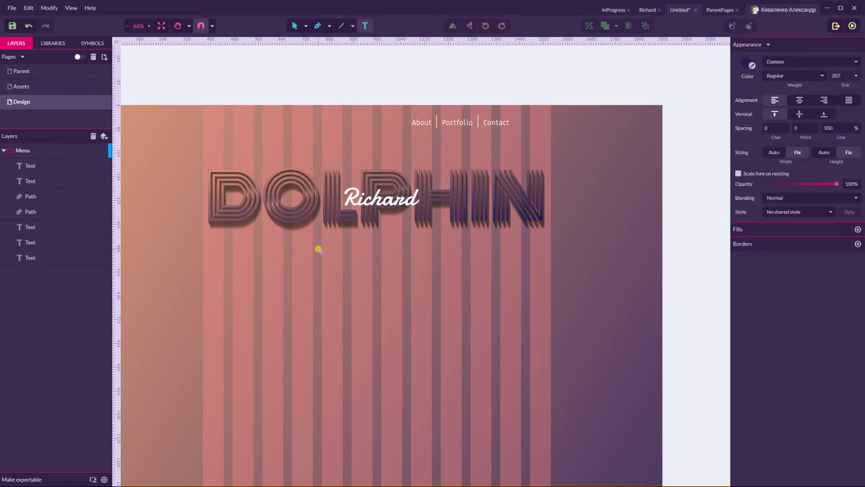
click(313, 253)
key(BackSpace)
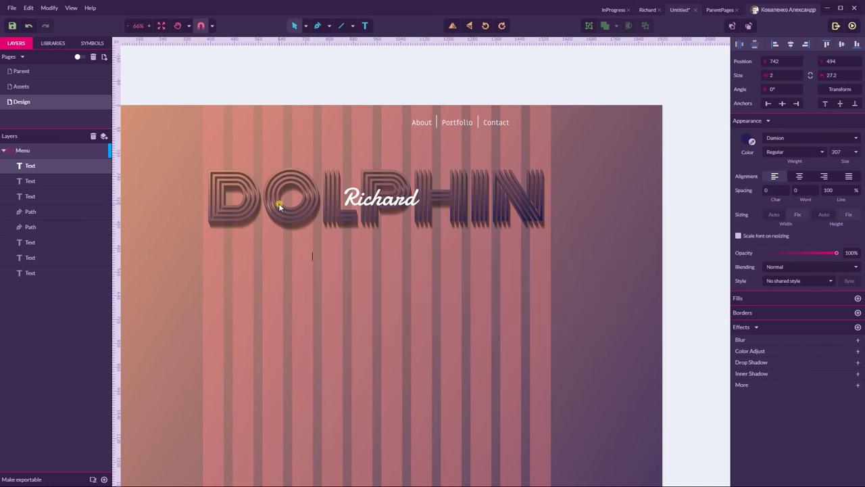
text(Desi)
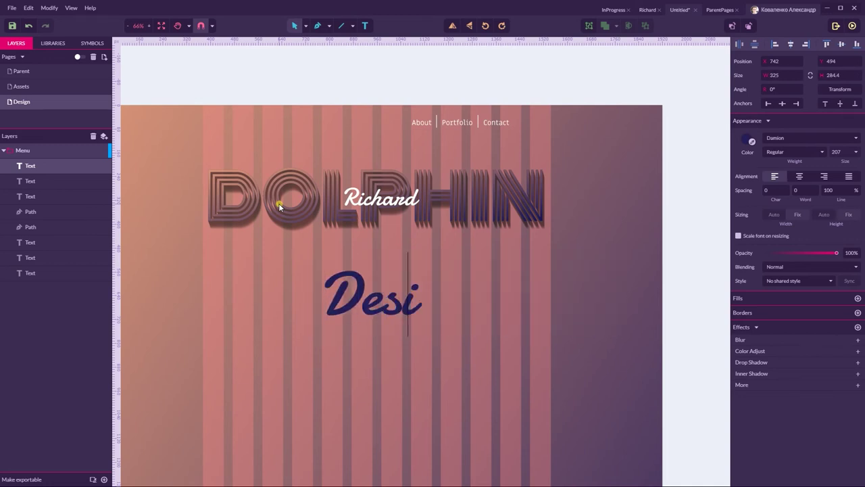
text(gner and Arch)
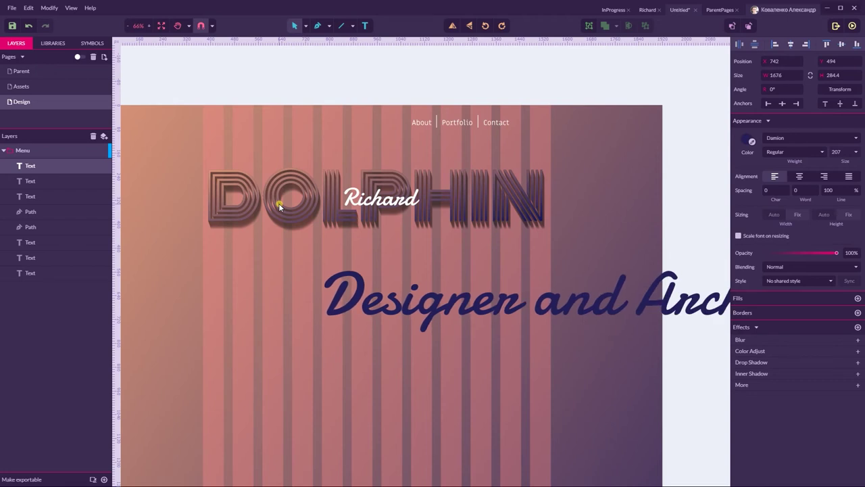
key(Escape)
drag(473, 297, 381, 292)
Step: Apply the Title shared style (Open Sans Light, size 60) to the "Designer and Architecht" text and color it white (#FFFFFF)
click(749, 140)
click(736, 161)
click(732, 156)
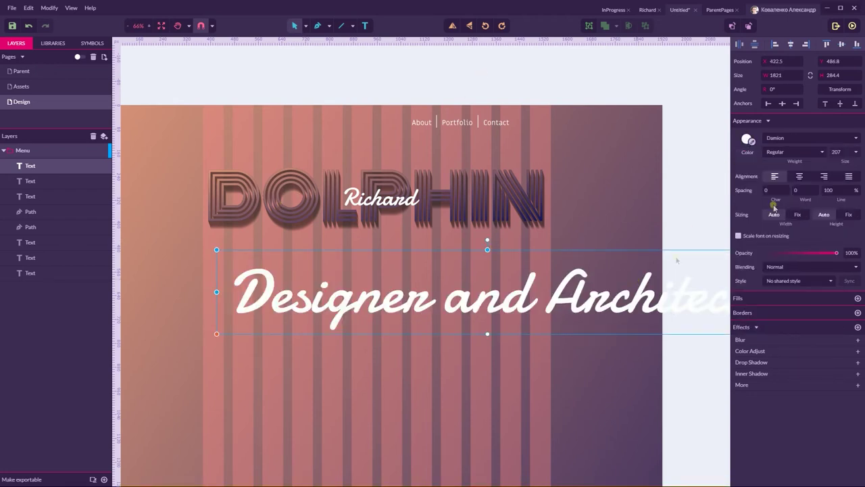
click(784, 152)
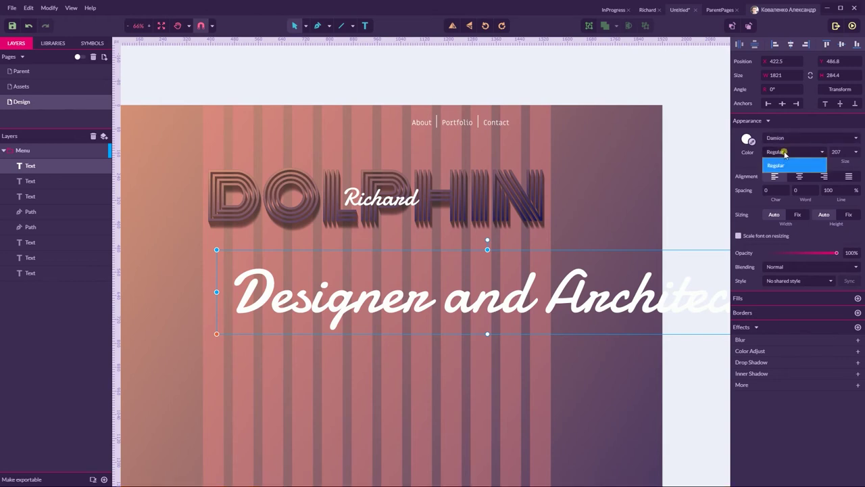
click(777, 280)
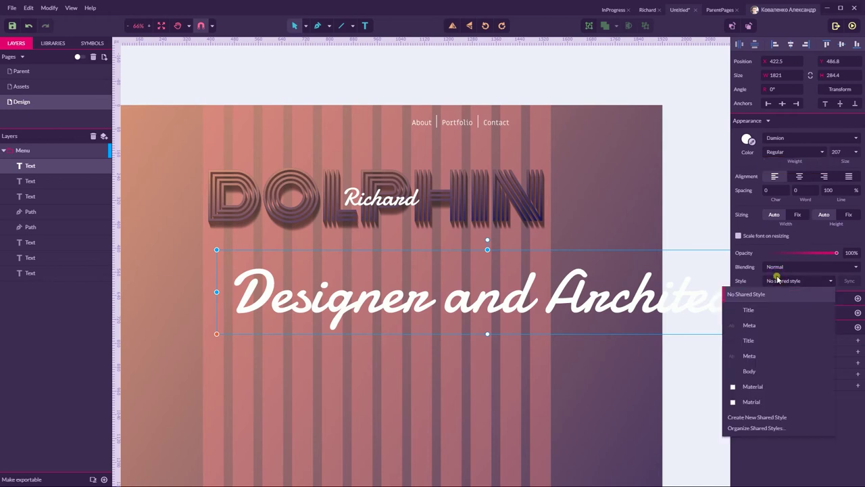
click(754, 342)
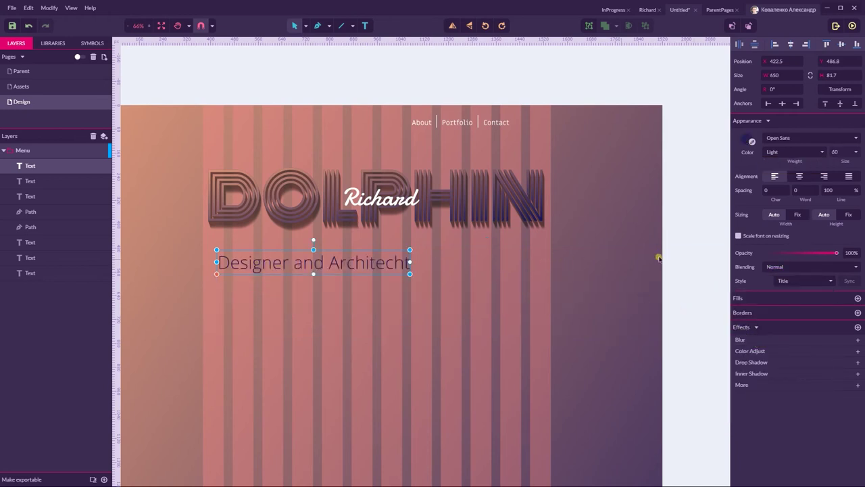
click(750, 142)
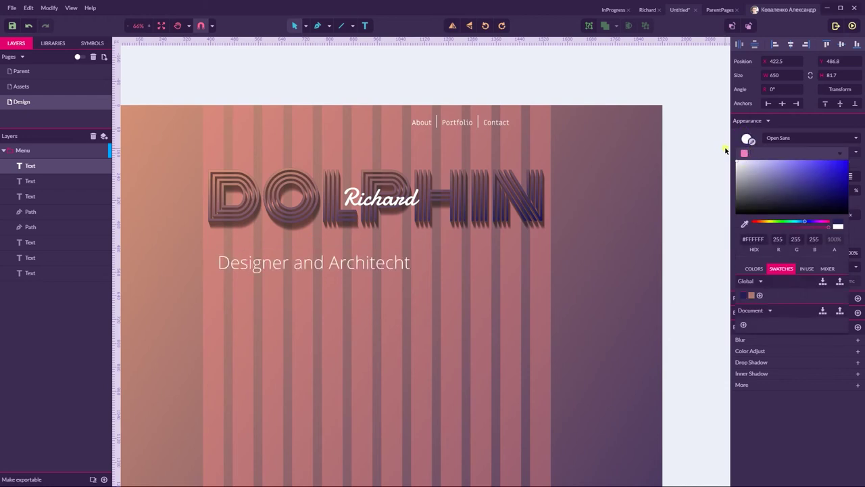
Step: Scale the "Designer and Architecht" text down to size 52 and place it beneath the DOLPHIN heading at about X 674, Y 452
click(348, 257)
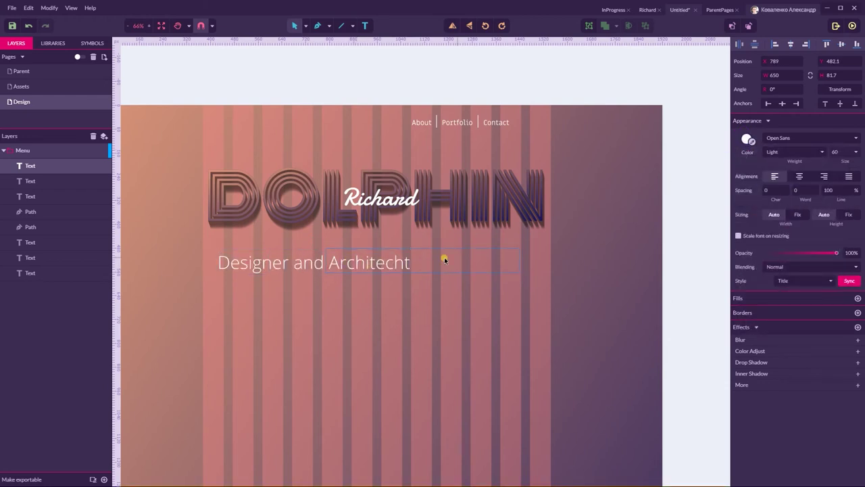
drag(425, 252, 416, 249)
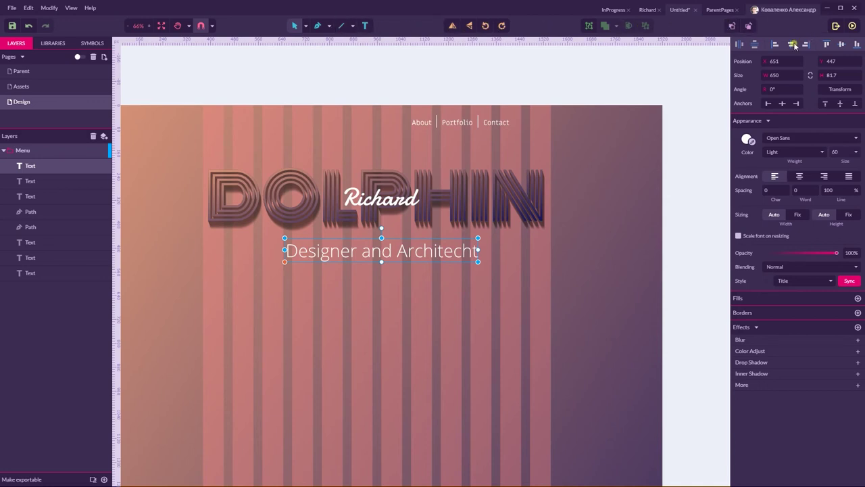
drag(790, 47, 775, 55)
drag(279, 262, 292, 256)
click(407, 81)
scroll(419, 101, down, 3)
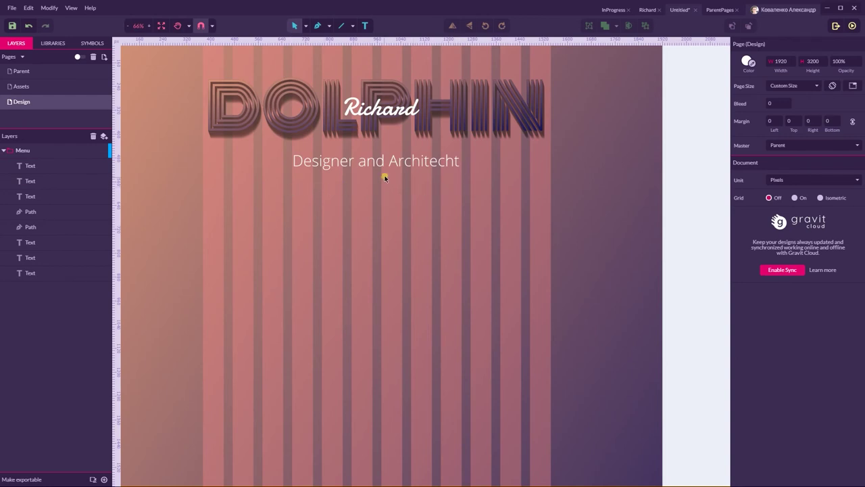
click(456, 161)
scroll(545, 196, up, 3)
scroll(544, 197, down, 3)
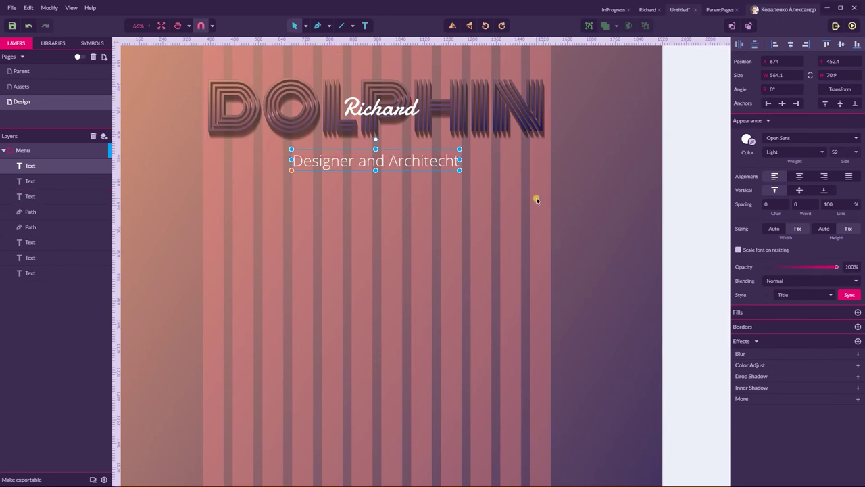
click(352, 26)
click(370, 51)
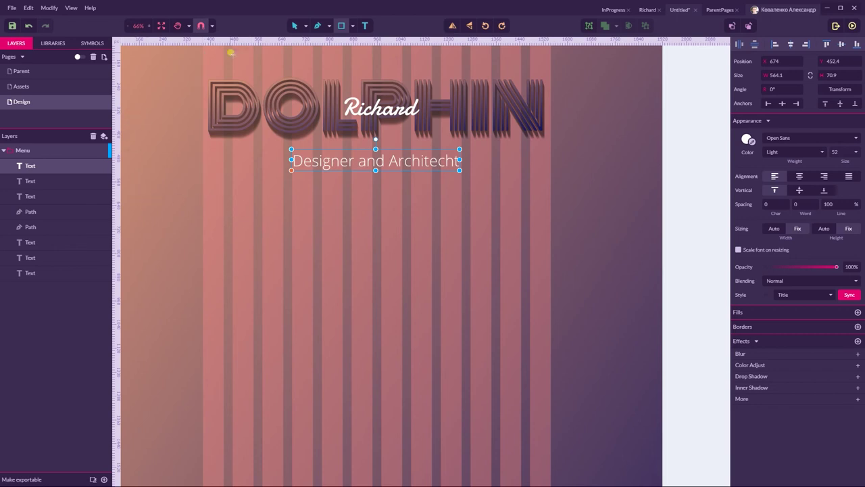
scroll(231, 53, up, 1)
click(306, 26)
click(315, 40)
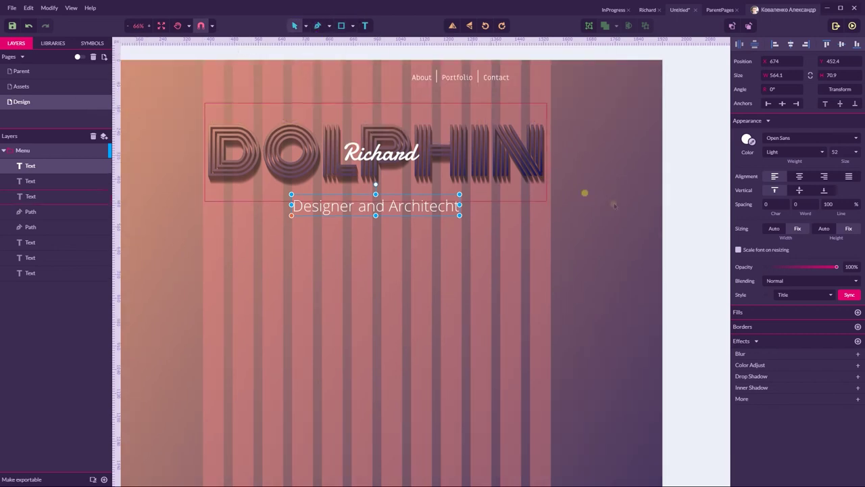
Step: Move the DOLPHIN heading, the first-name text and the "Designer and Architecht" text into a new layer above Menu
scroll(625, 200, up, 3)
drag(684, 201, 290, 314)
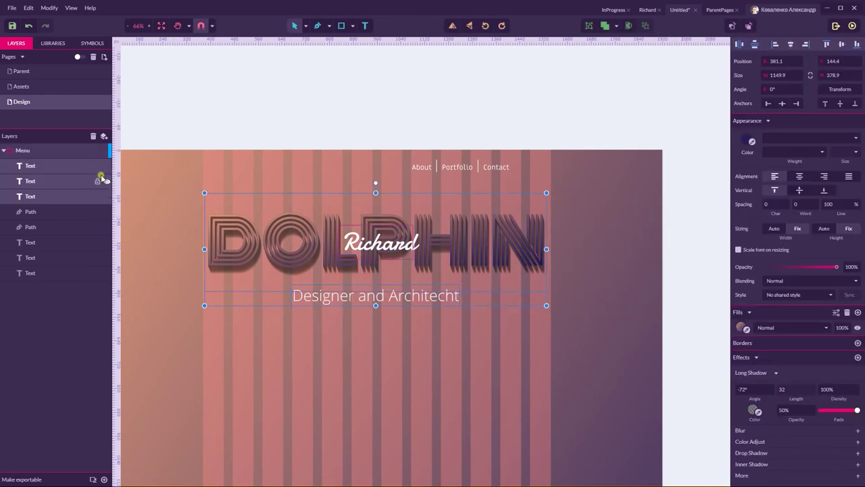
click(105, 138)
drag(47, 181, 39, 152)
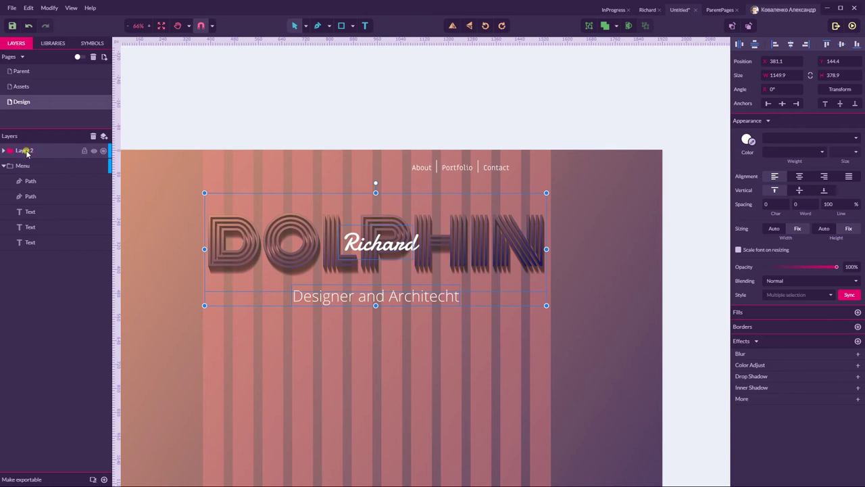
Step: Rename the new layer as About and collapse the Menu layer
double_click(30, 152)
text(About)
key(Return)
click(5, 166)
Step: Draw a rectangle of about 1173 × 367 across the grid columns below the "Designer and Architecht" text, at about X 371, Y 580
scroll(475, 242, down, 1)
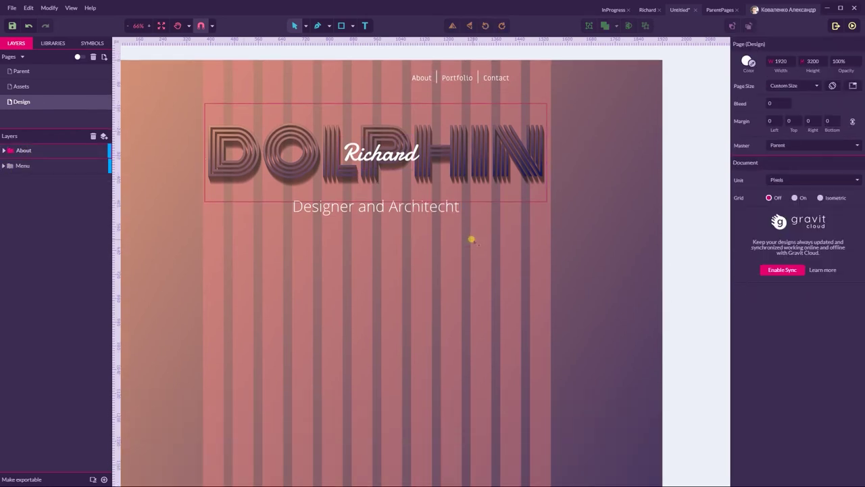
click(341, 26)
drag(204, 232, 550, 341)
drag(205, 286, 201, 289)
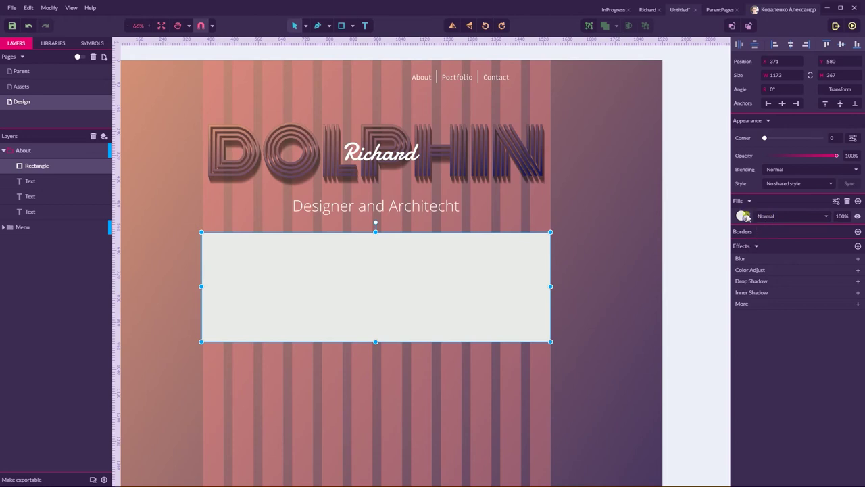
Step: Apply the Material shared style to the rectangle
click(780, 185)
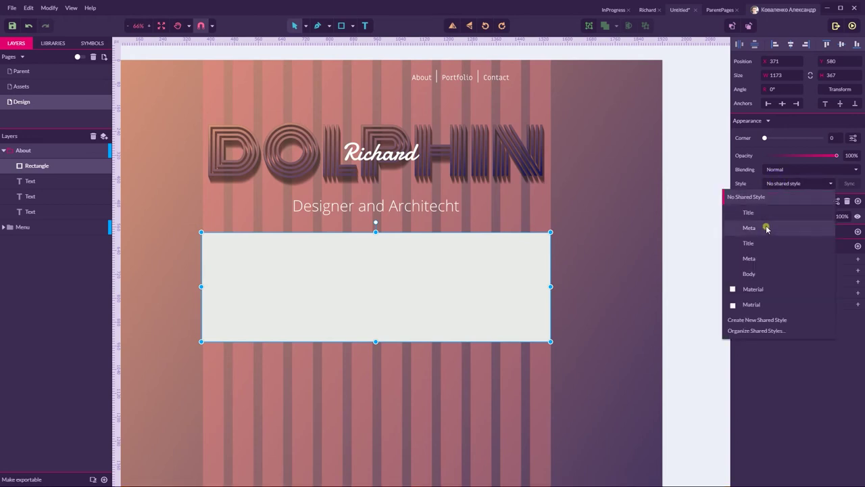
click(761, 290)
click(693, 184)
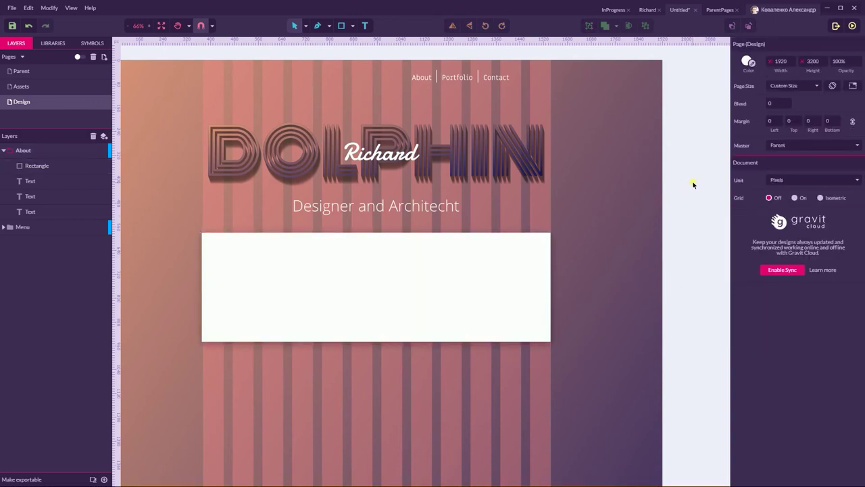
Step: Move the white rectangle down to about Y 606 and increase its height to about 442
click(446, 269)
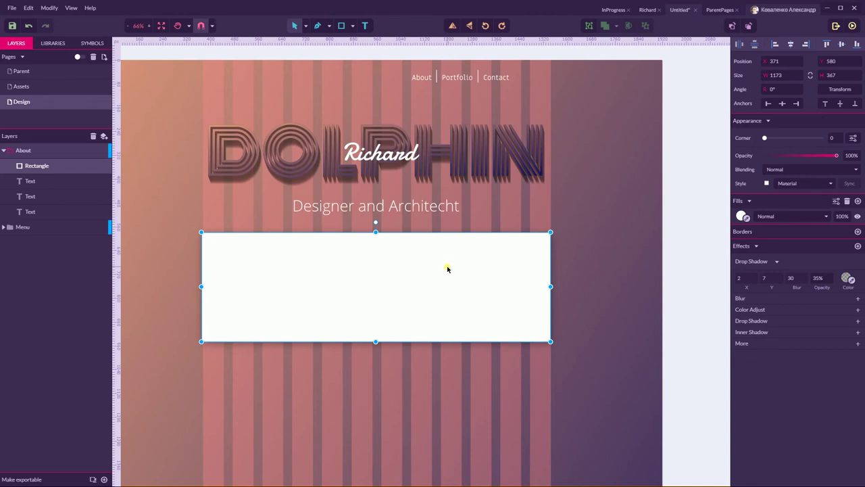
drag(449, 260, 448, 268)
scroll(433, 271, down, 3)
drag(376, 259, 380, 272)
scroll(403, 245, up, 1)
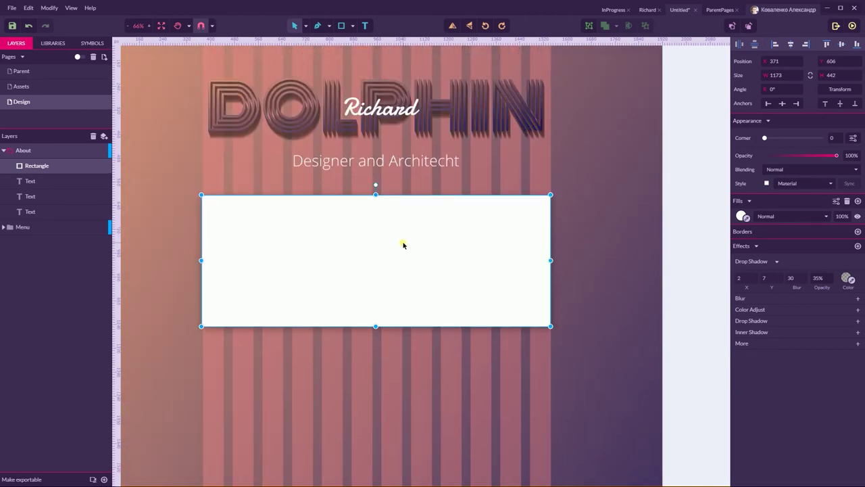
click(696, 159)
Step: Draw a rectangle of about 269 × 337 overlapping the white card's upper edge, positioned at about X 476, Y 557
click(352, 26)
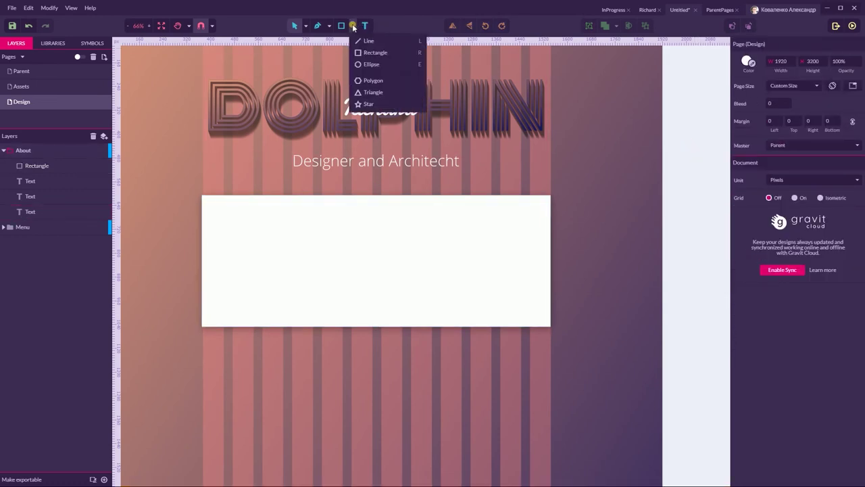
click(365, 52)
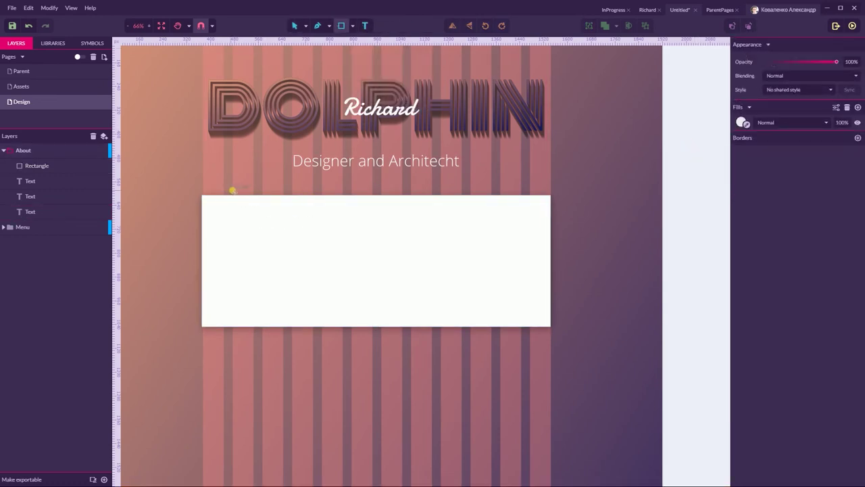
drag(233, 178, 314, 278)
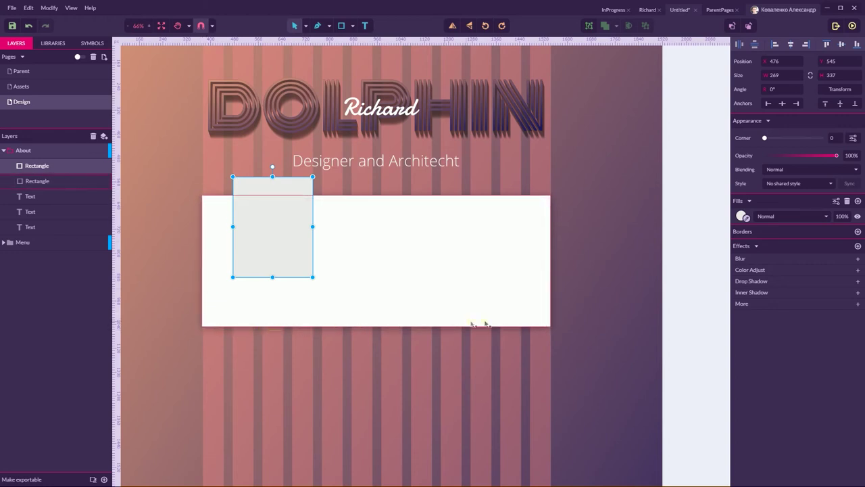
drag(303, 193, 303, 196)
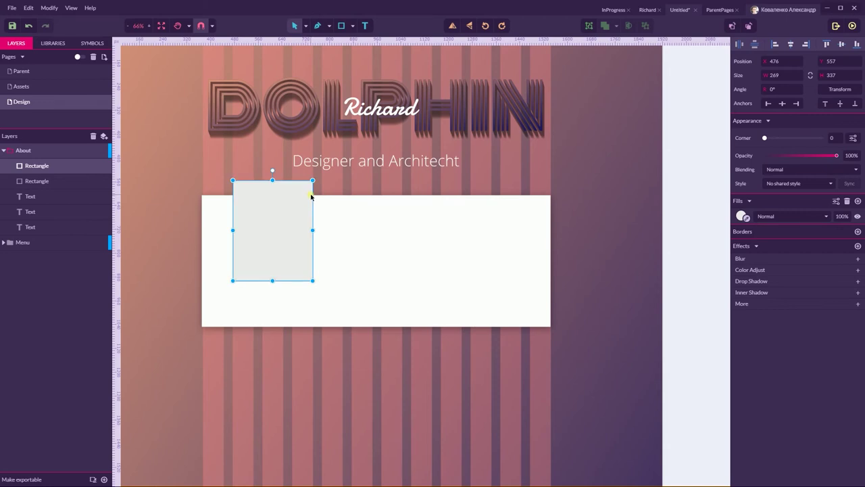
Step: Shift both rectangles down together, then enlarge the smaller one to about 270 × 359 at about X 475, Y 596
shift+click(359, 217)
drag(364, 218, 371, 226)
click(674, 171)
click(294, 214)
drag(312, 241, 325, 241)
drag(278, 293, 285, 311)
drag(323, 254, 313, 252)
drag(273, 313, 272, 298)
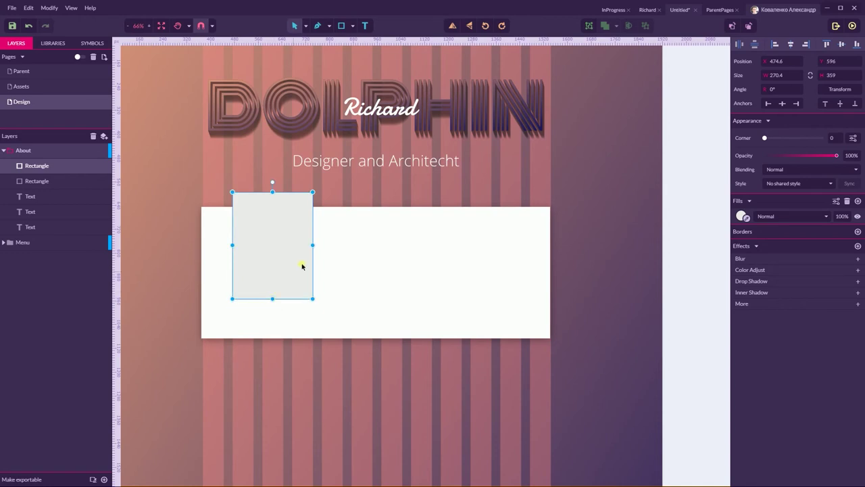
click(688, 169)
Step: Give the smaller rectangle a very light grey border of width 1 and a white #FFFFFF fill
click(270, 217)
click(858, 231)
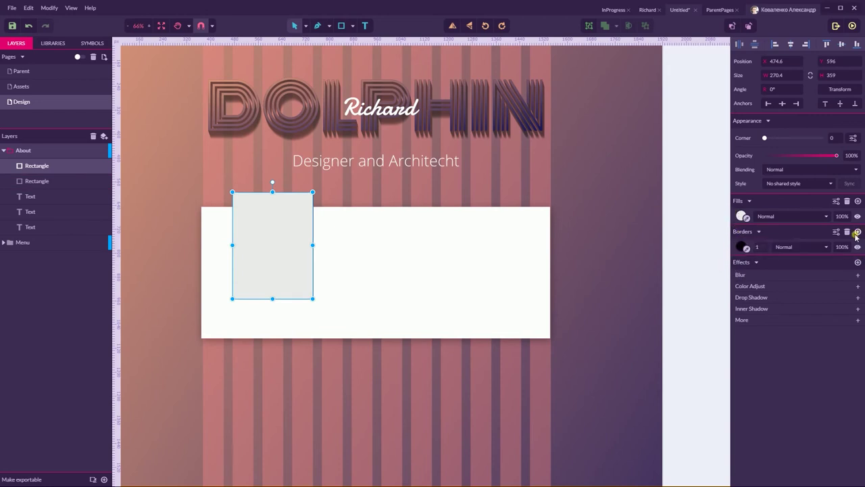
click(740, 244)
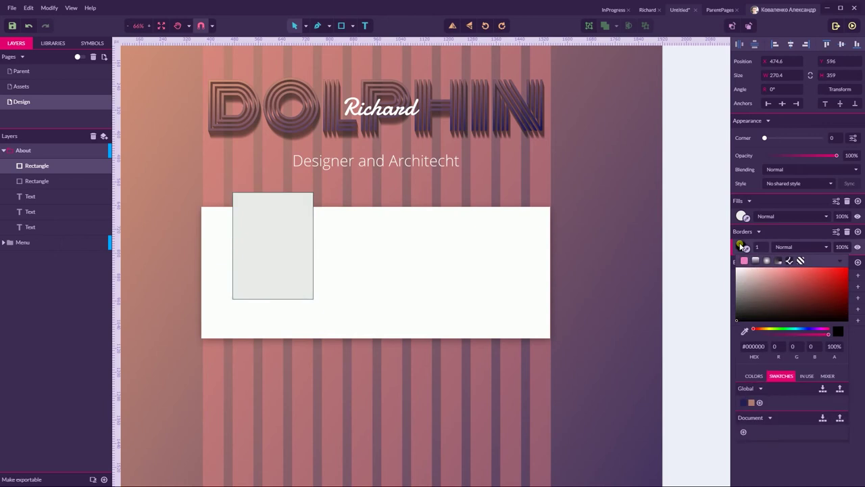
drag(734, 275, 731, 272)
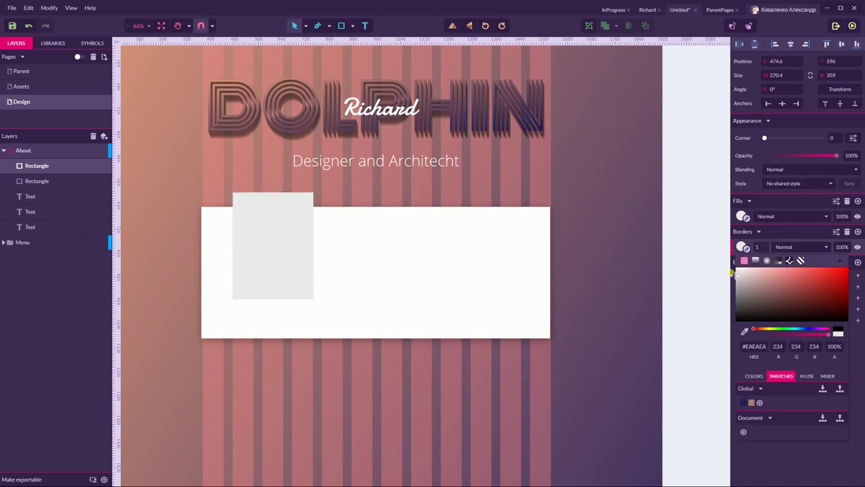
drag(730, 272, 730, 269)
click(742, 215)
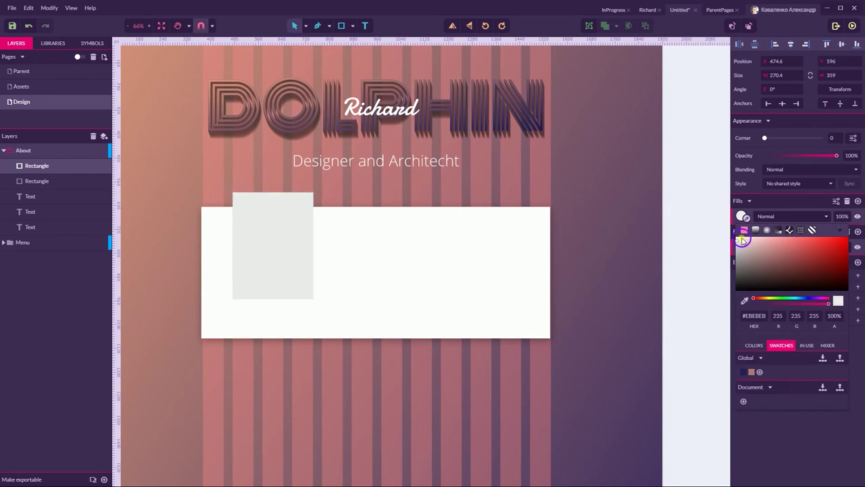
click(734, 234)
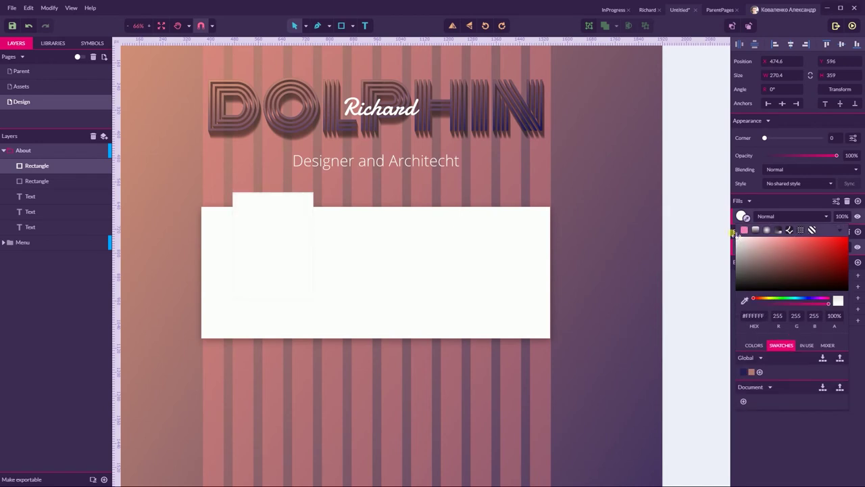
click(680, 168)
click(272, 234)
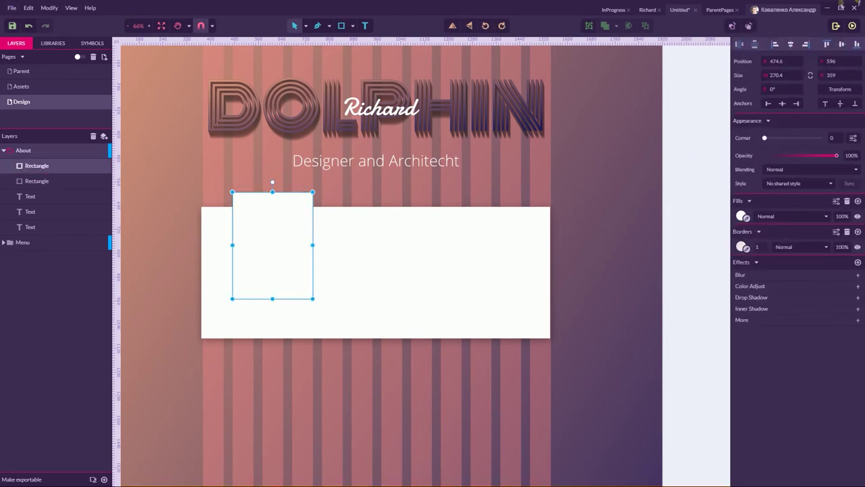
Step: Copy the ribbon-chapel image from the finished reference design and paste it into the untitled design
click(840, 8)
click(805, 28)
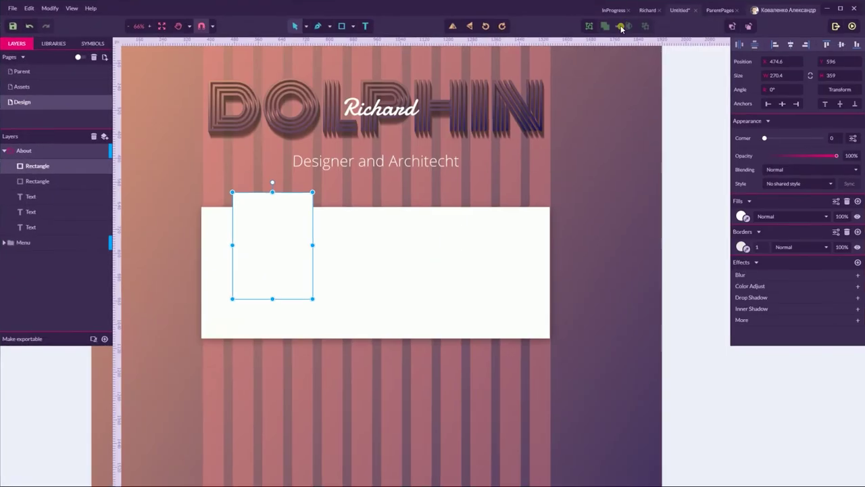
click(648, 10)
click(351, 270)
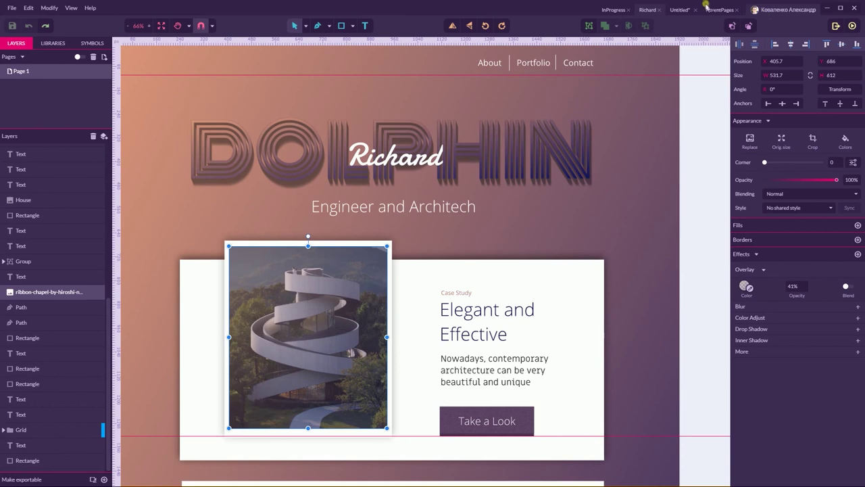
click(679, 9)
click(719, 9)
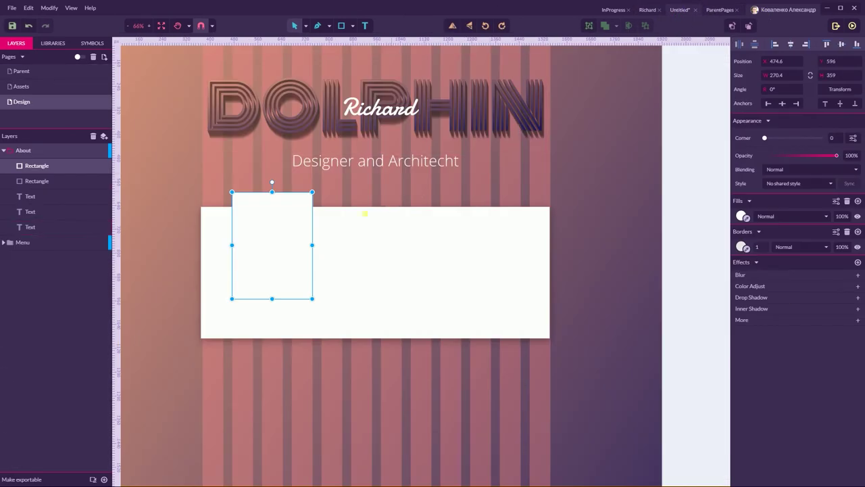
key(ctrl+v)
Step: Place the pasted chapel image inside the small white frame, scaled to about 242 × 278, with the frame widened to about 280
drag(317, 284, 319, 246)
click(307, 234)
click(270, 264)
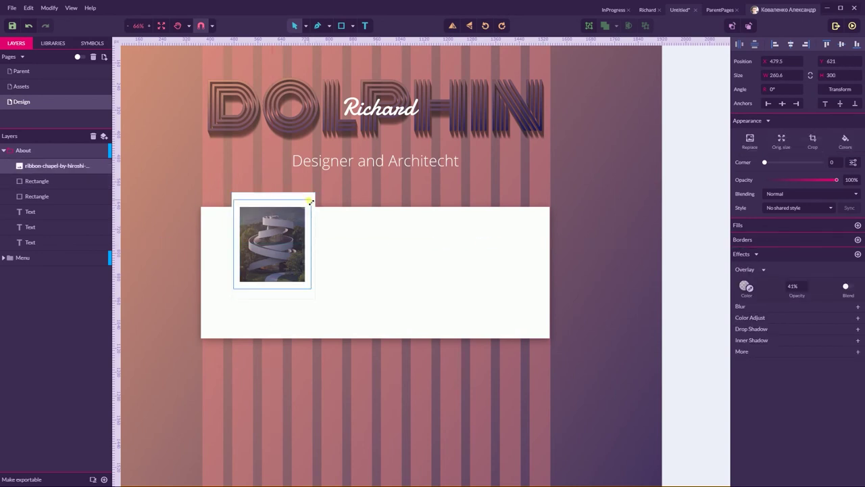
click(296, 211)
click(296, 212)
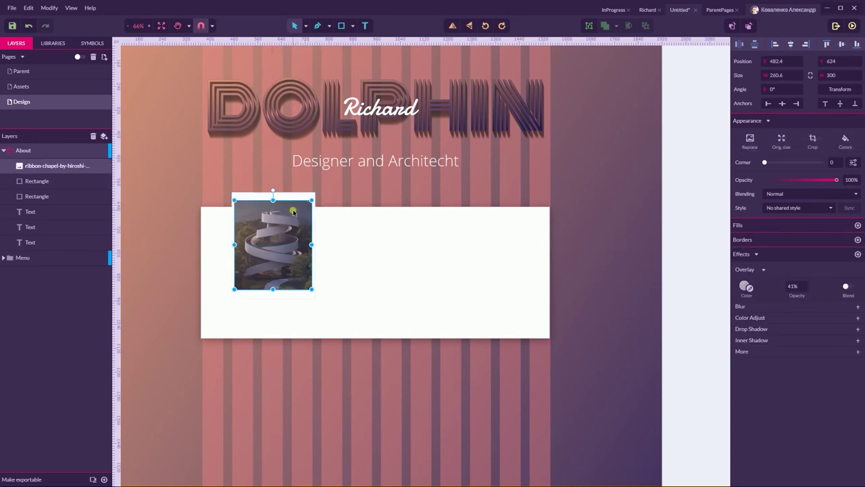
drag(295, 211, 312, 200)
Step: Centre the chapel image horizontally and vertically within its frame, then shorten the frame slightly and raise both
click(309, 196)
click(789, 43)
click(841, 44)
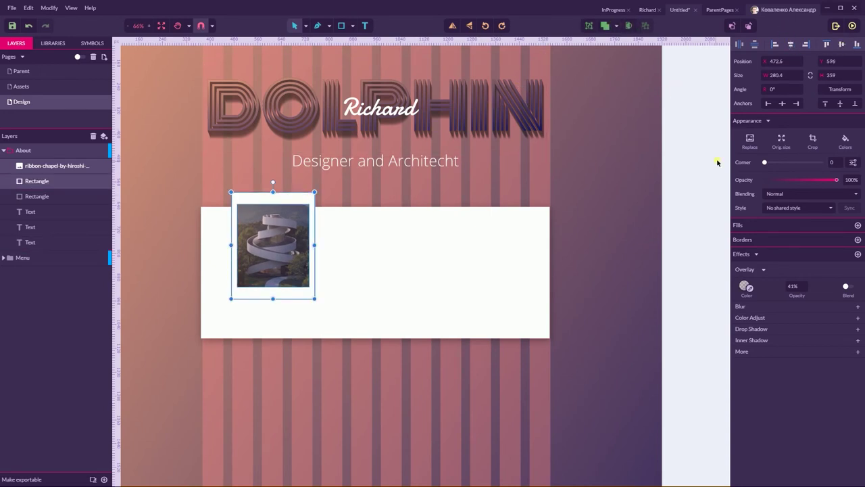
click(696, 160)
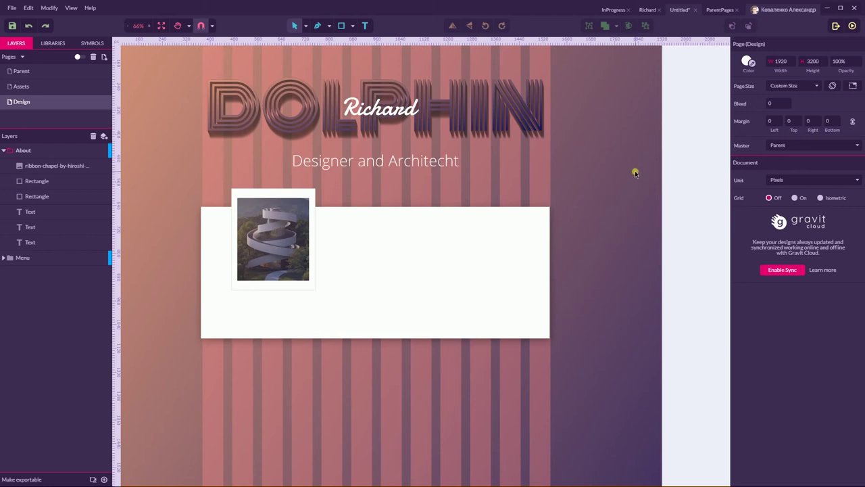
Step: Replace the chapel image's existing overlay with a new Overlay effect from the Adjust category and open its colour for editing
click(285, 230)
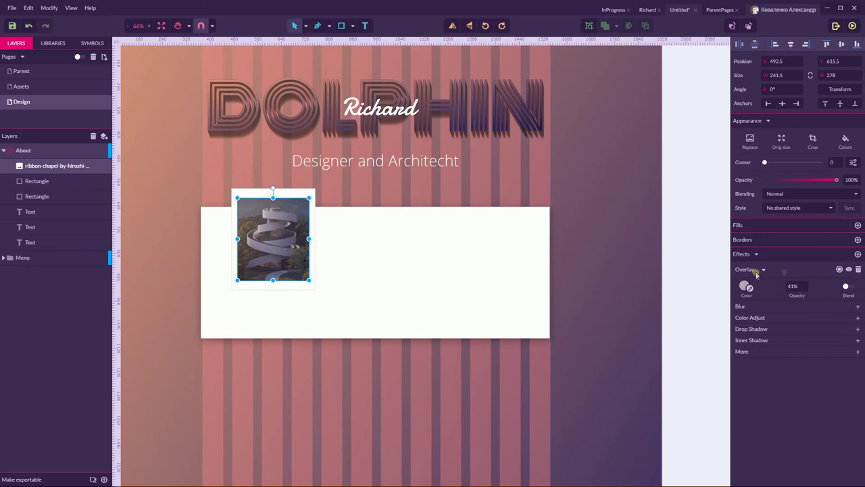
click(859, 269)
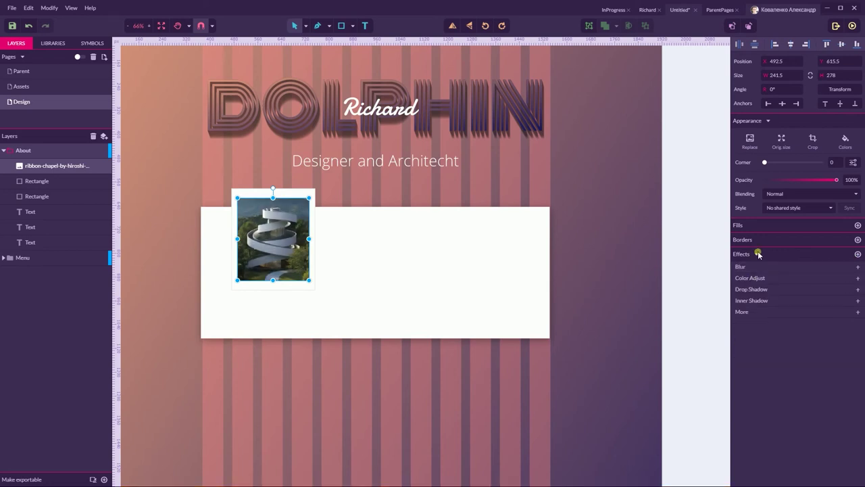
click(748, 313)
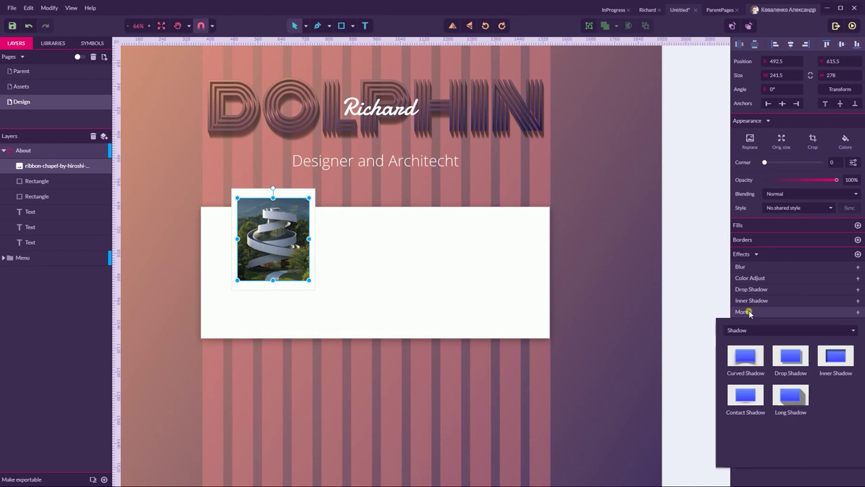
click(737, 330)
click(740, 356)
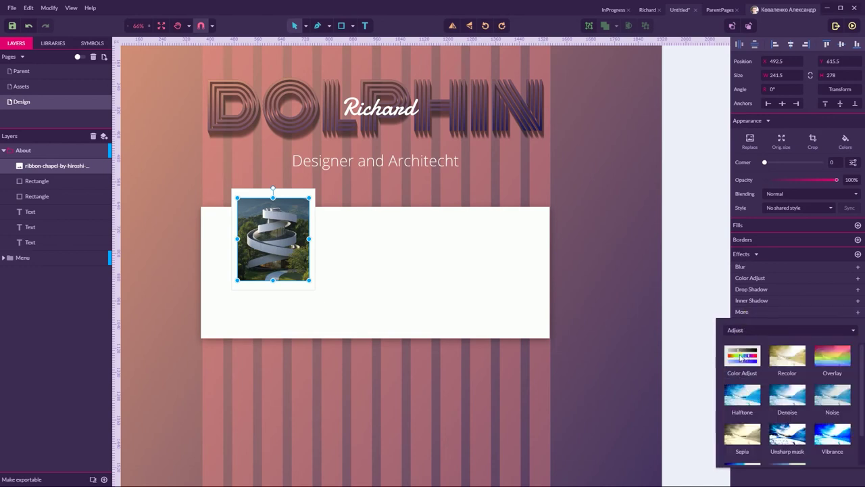
click(840, 362)
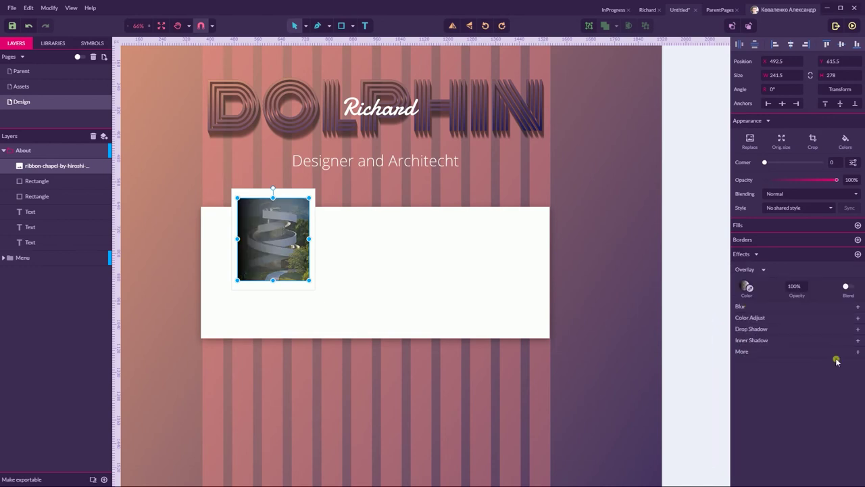
click(746, 287)
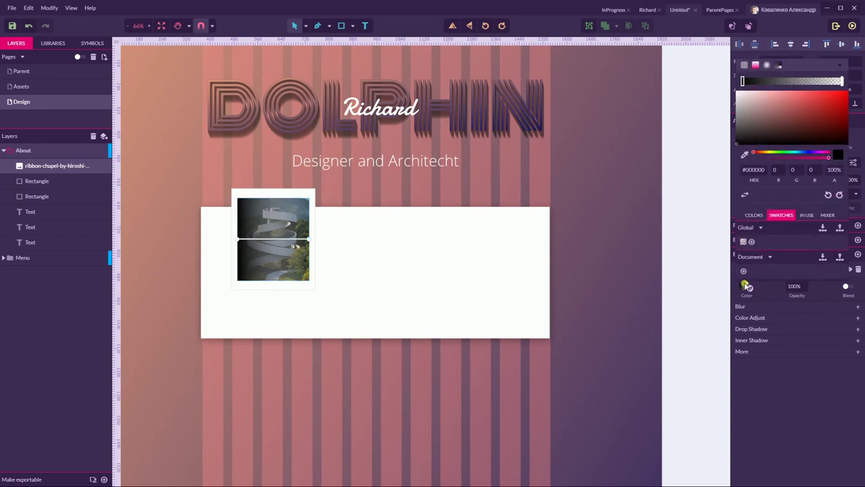
Step: Set the chapel image's overlay to the saved salmon-to-navy gradient swatch with 40% opacity
click(744, 242)
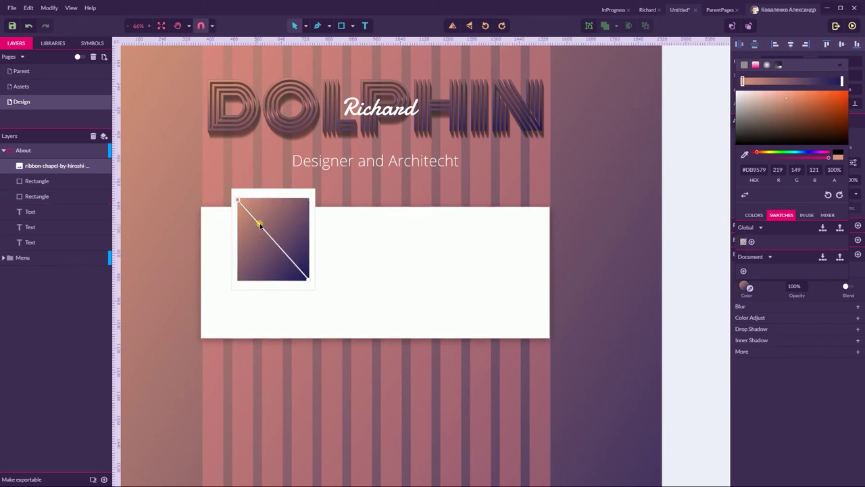
click(795, 288)
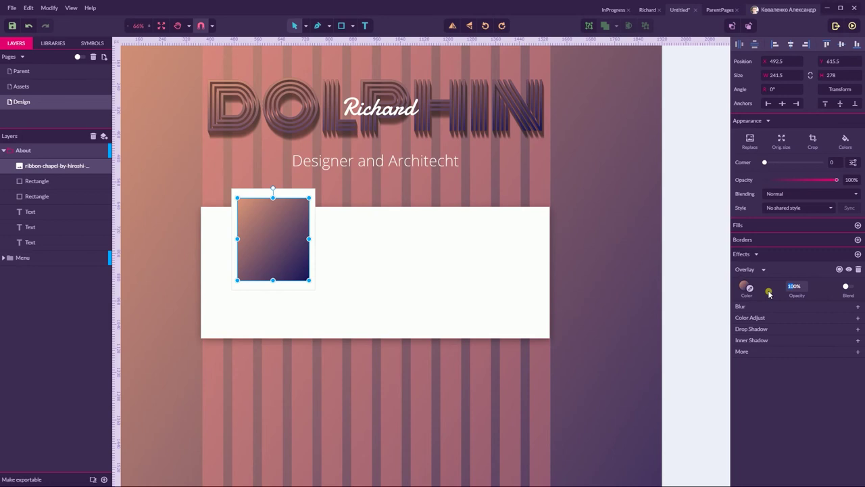
text(40)
key(Return)
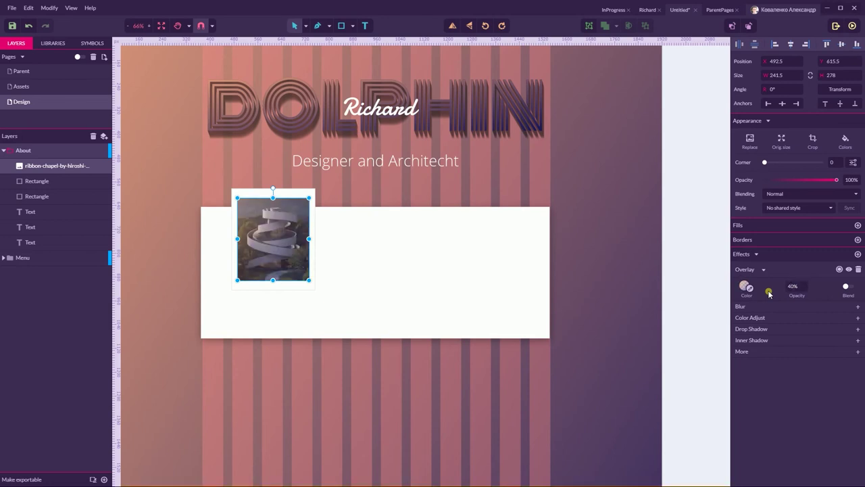
click(681, 166)
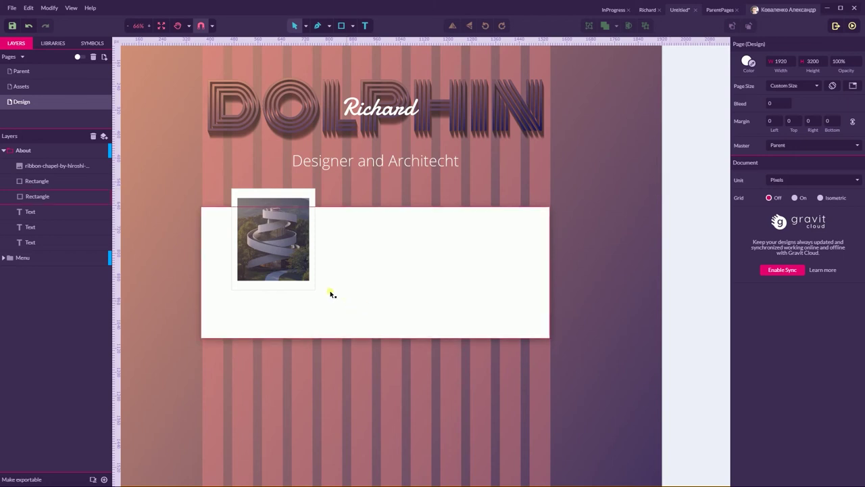
Step: Widen the white frame behind the photo to 300 px and enlarge the photo to fit inside it
click(300, 292)
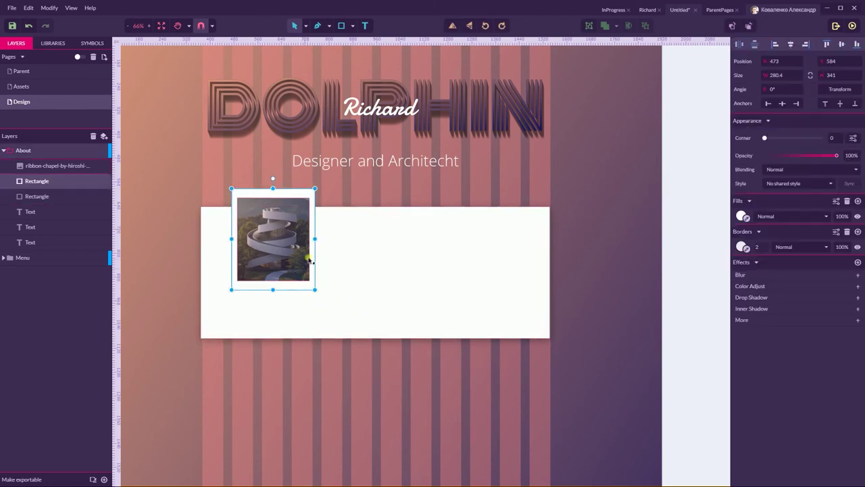
drag(318, 238, 324, 240)
click(306, 223)
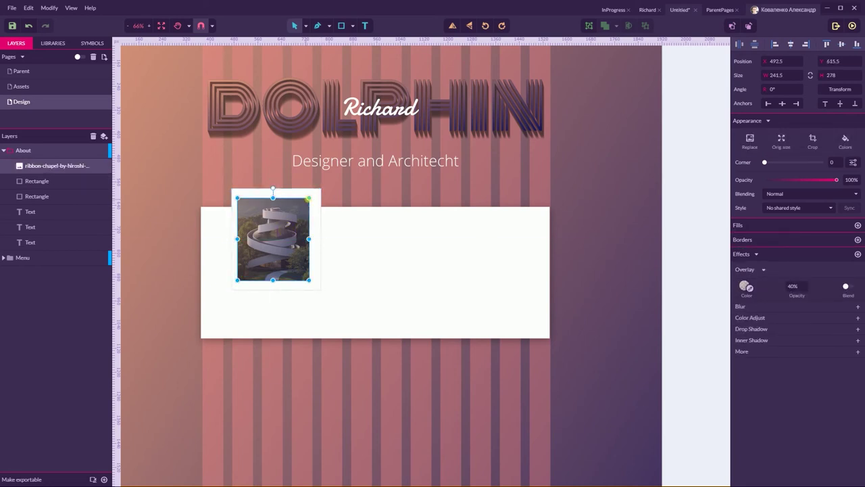
drag(314, 198, 316, 202)
Step: Move the photo and its white frame together down to Y 598
click(276, 230)
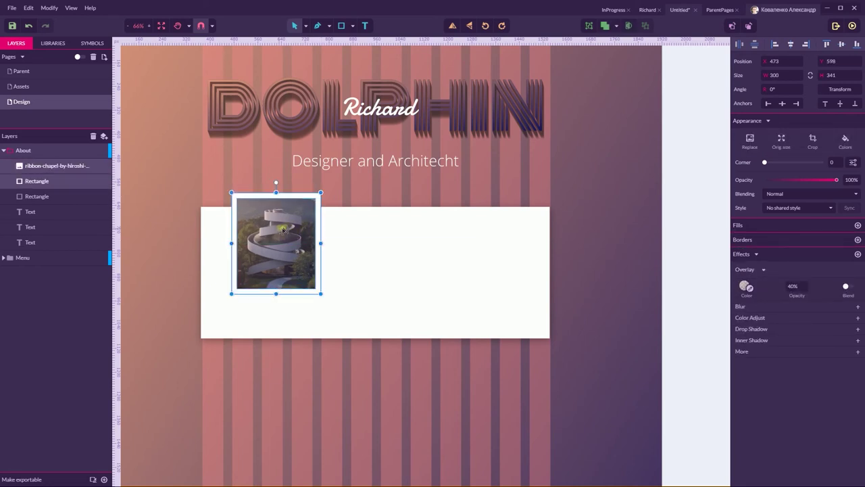
click(697, 175)
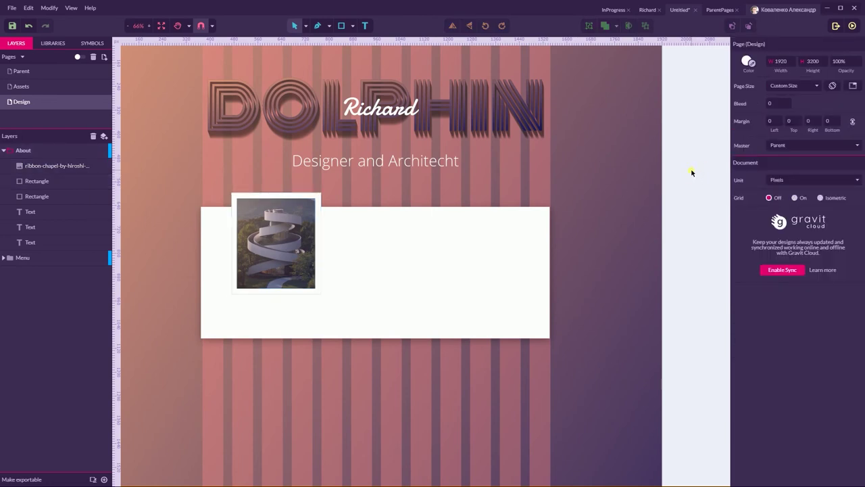
Step: Add a text reading "Case" on the white panel beside the photo
click(392, 136)
click(375, 223)
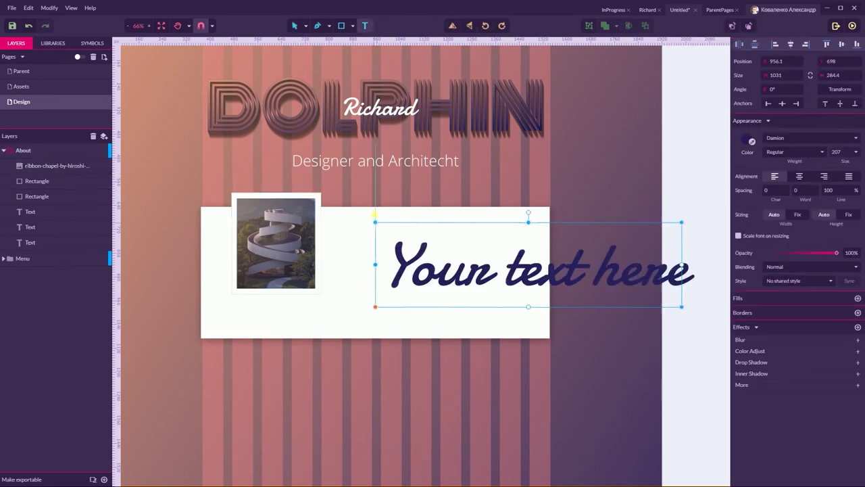
key(BackSpace)
text(Case)
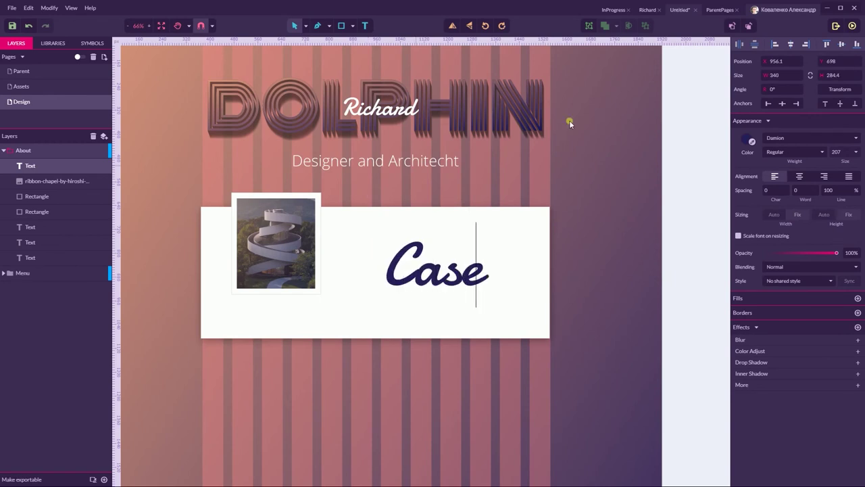
key(Escape)
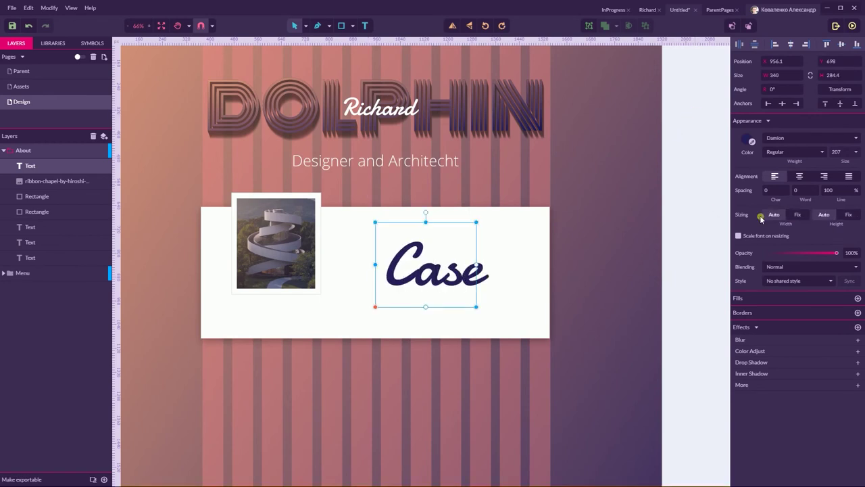
Step: Apply the second Meta shared style to the "Case" text and move it to about X 877.5, Y 671.1
click(787, 280)
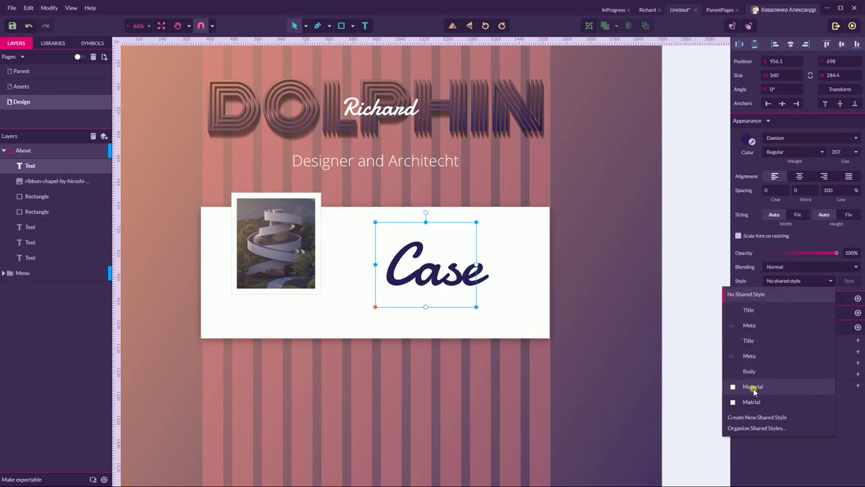
click(751, 356)
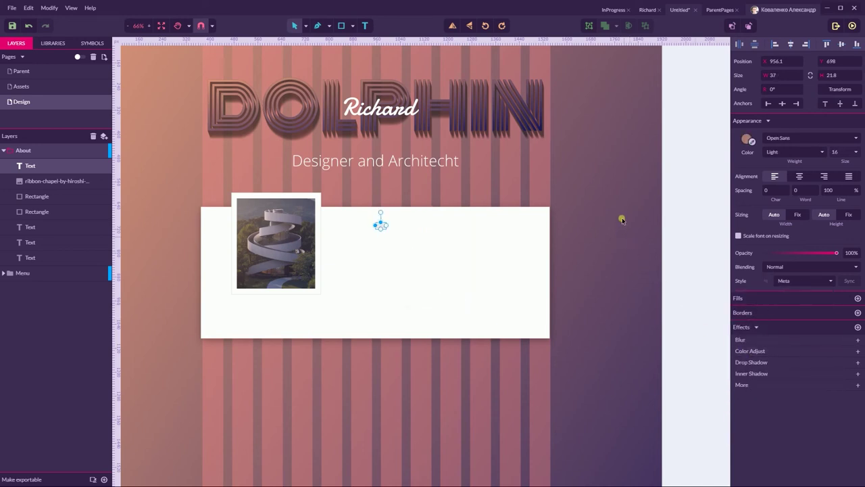
click(699, 166)
drag(380, 227, 375, 225)
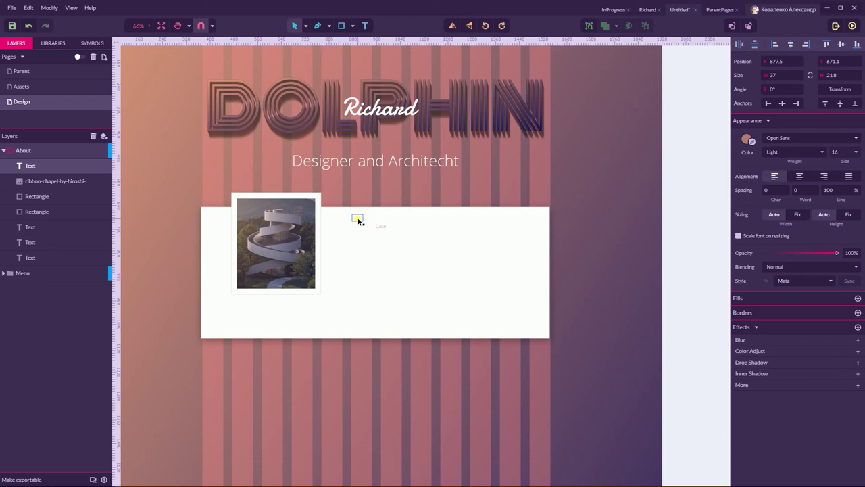
click(357, 218)
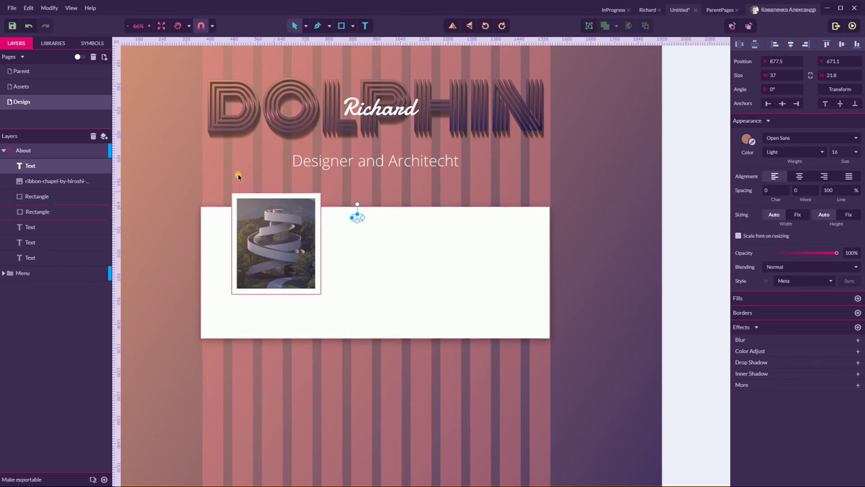
Step: Move the large white panel up so its upper edge sits just below the photo frame's upper edge
scroll(238, 176, up, 3)
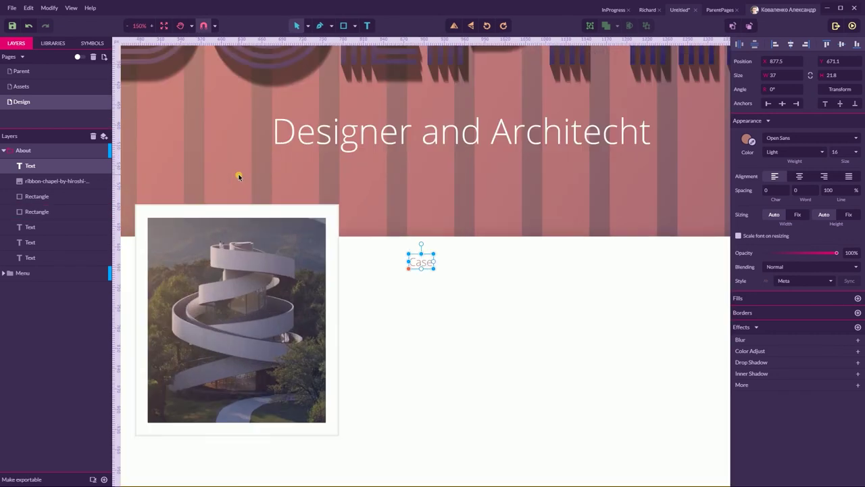
drag(430, 268, 427, 279)
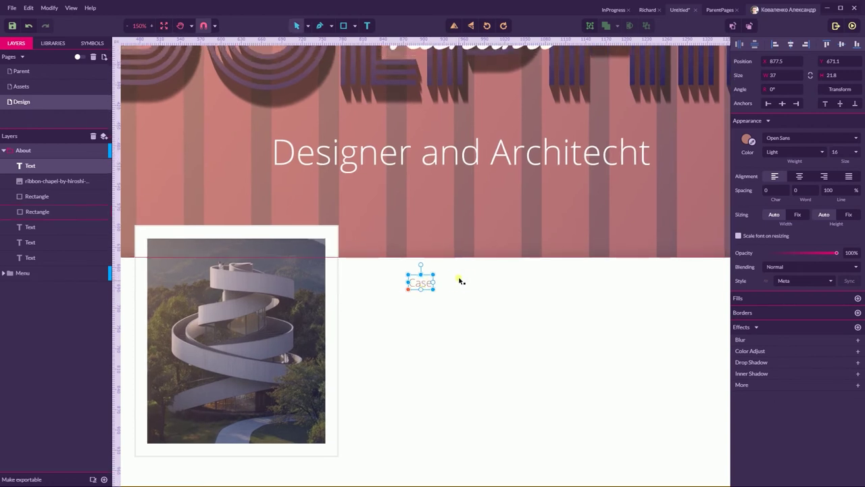
drag(454, 253, 453, 223)
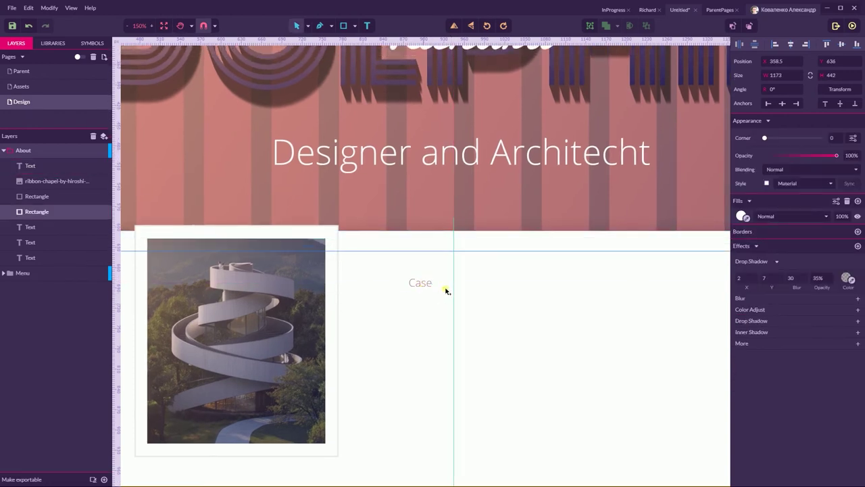
Step: Duplicate the "Case" text directly below itself and change the copy to "Simple & Elegant"
drag(423, 284, 431, 315)
key(BackSpace)
key(BackSpace)
key(BackSpace)
key(BackSpace)
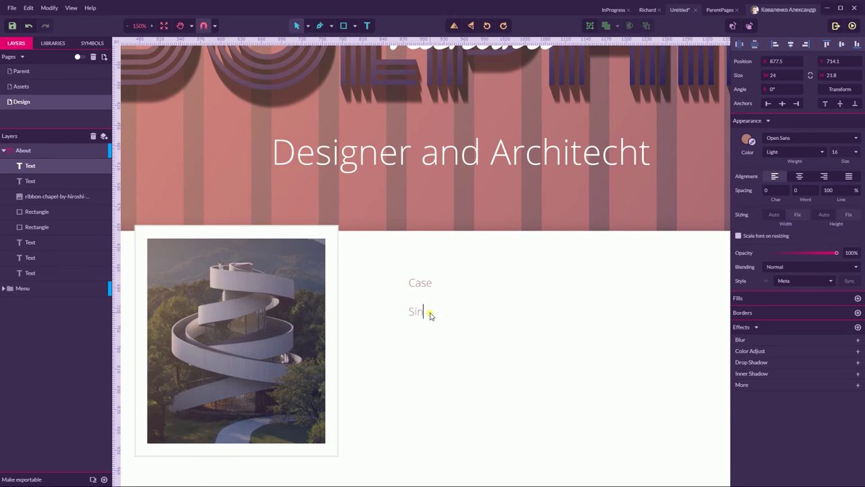
text(Simple a)
text( Elegant)
key(Escape)
Step: Apply the first Title shared style to the "Simple & Elegant" text
click(789, 153)
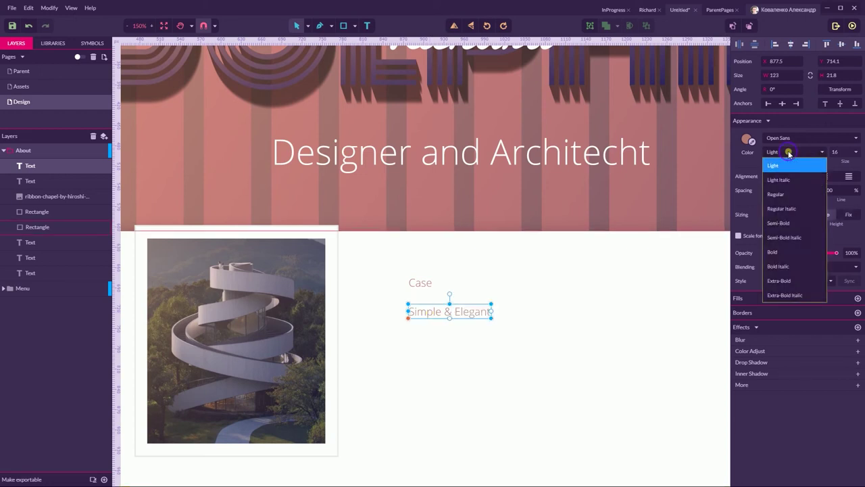
click(788, 153)
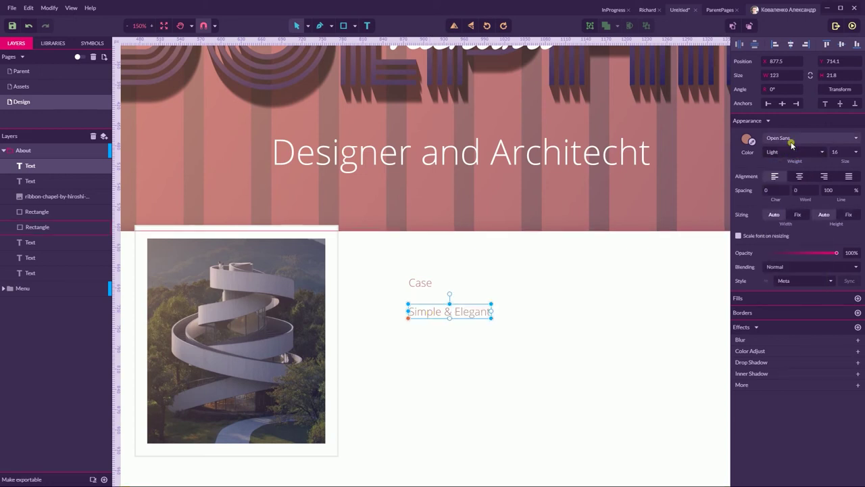
click(789, 281)
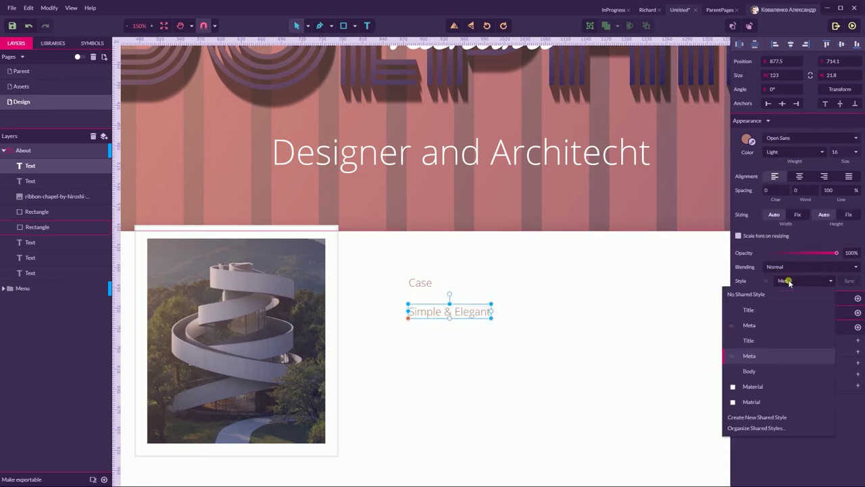
click(758, 311)
scroll(643, 262, down, 5)
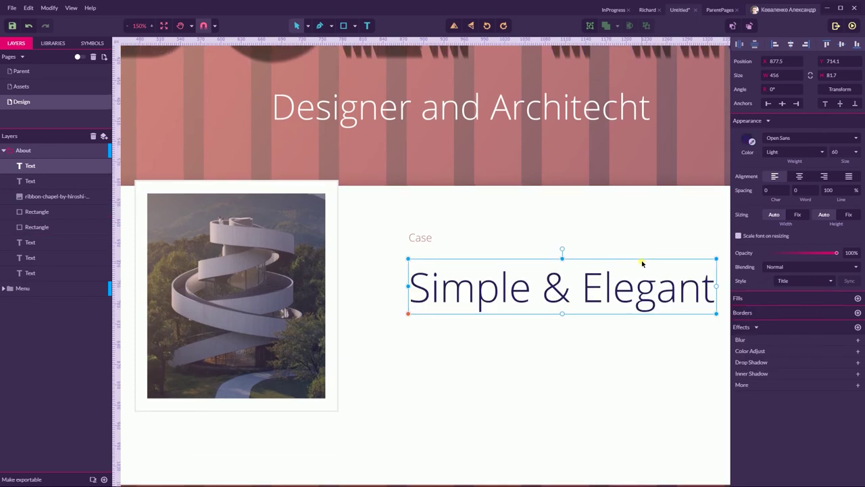
scroll(643, 263, up, 2)
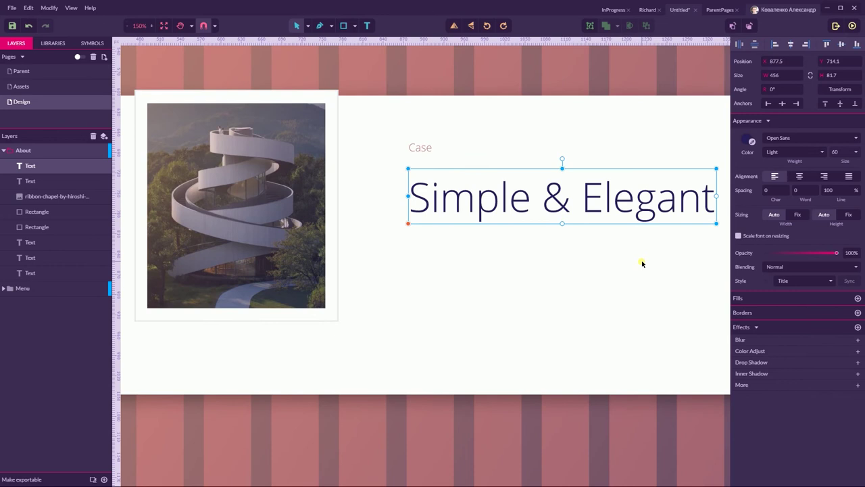
Step: Move the "Simple & Elegant" heading up to Y 694.1, closer to the "Case" label
key(shift+1)
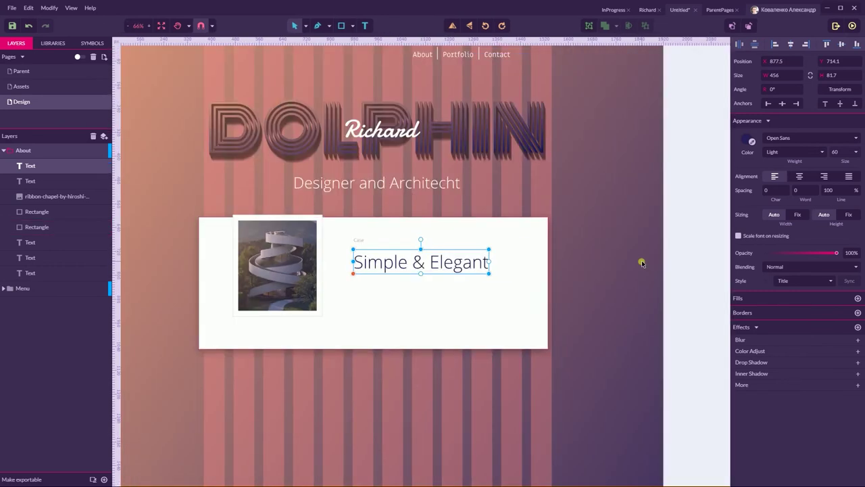
double_click(395, 261)
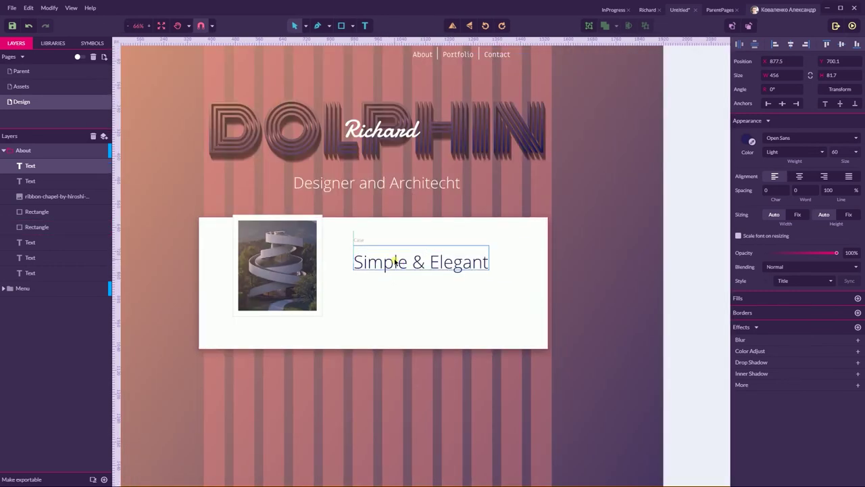
key(Escape)
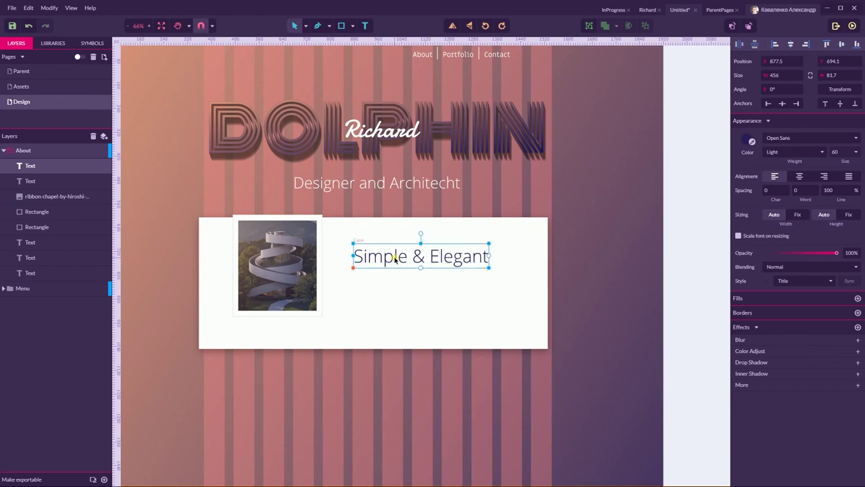
Step: Create a text box about 456 by 122 px under the heading and fill it with Lorem ipsum placeholder text
click(365, 26)
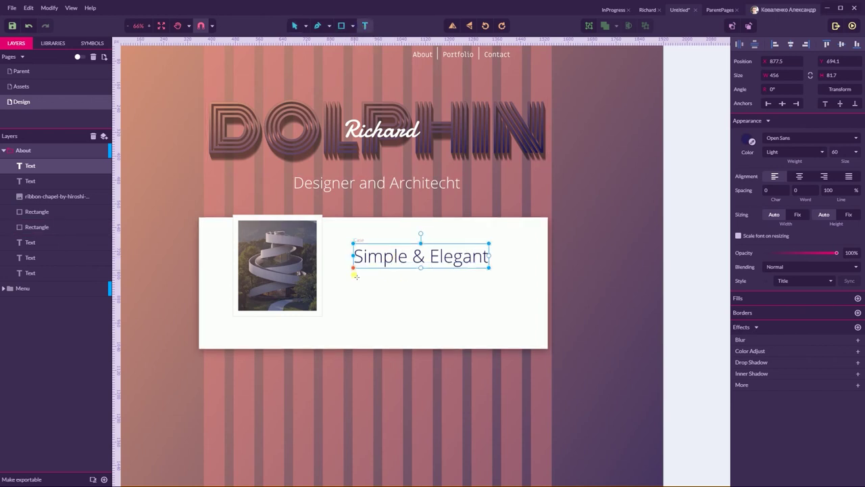
drag(354, 277, 490, 313)
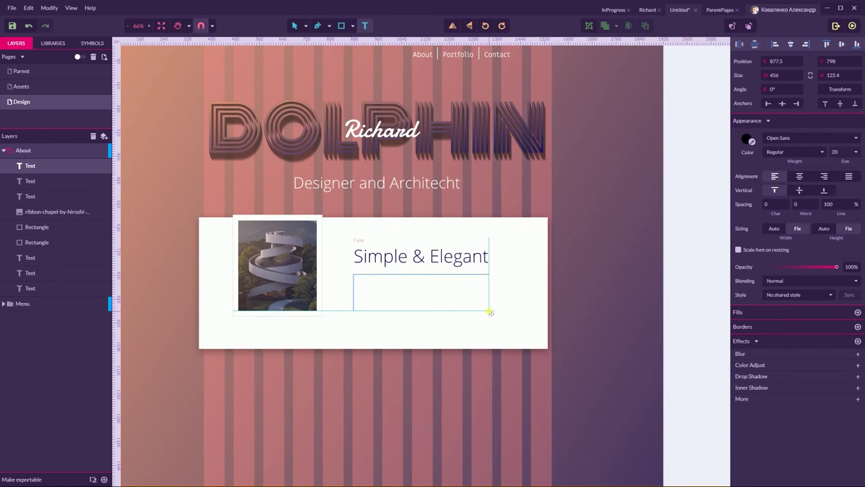
key(ctrl+v)
key(BackSpace)
text(love)
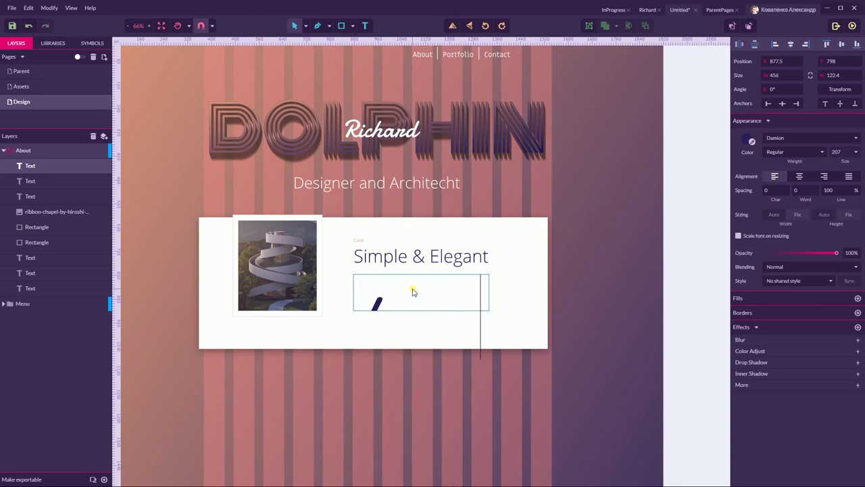
key(BackSpace)
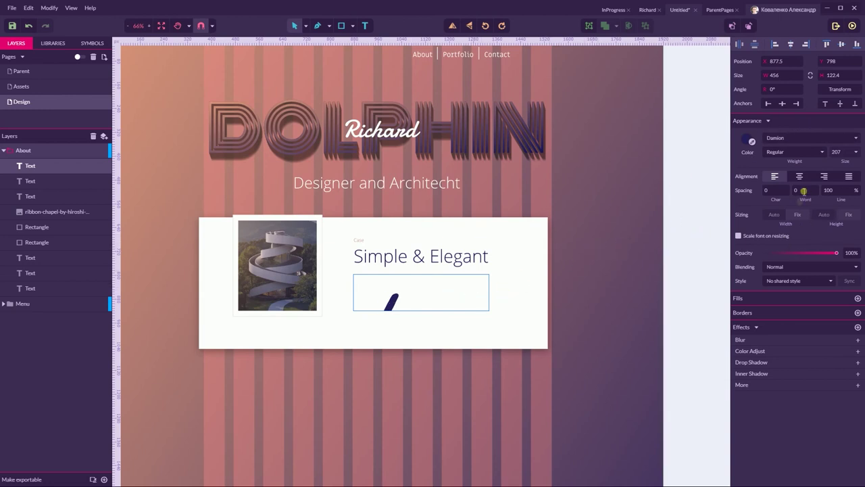
Step: Apply the Body shared style to the Lorem ipsum paragraph and deselect it
click(786, 281)
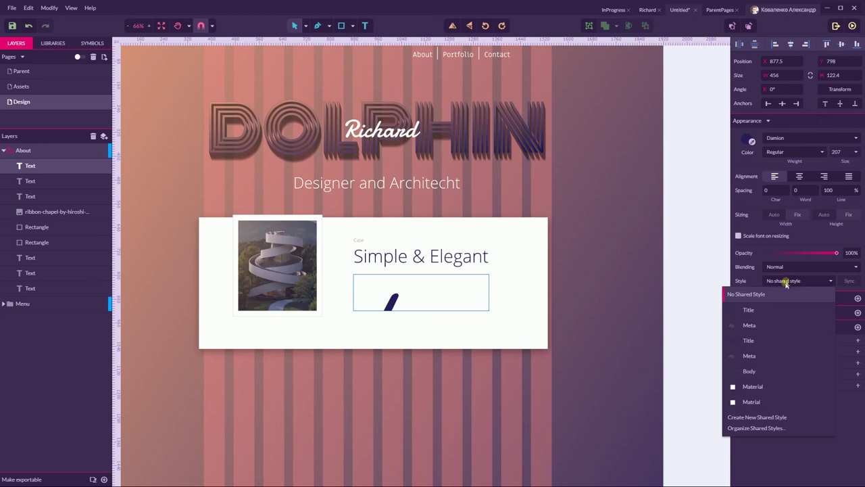
click(751, 372)
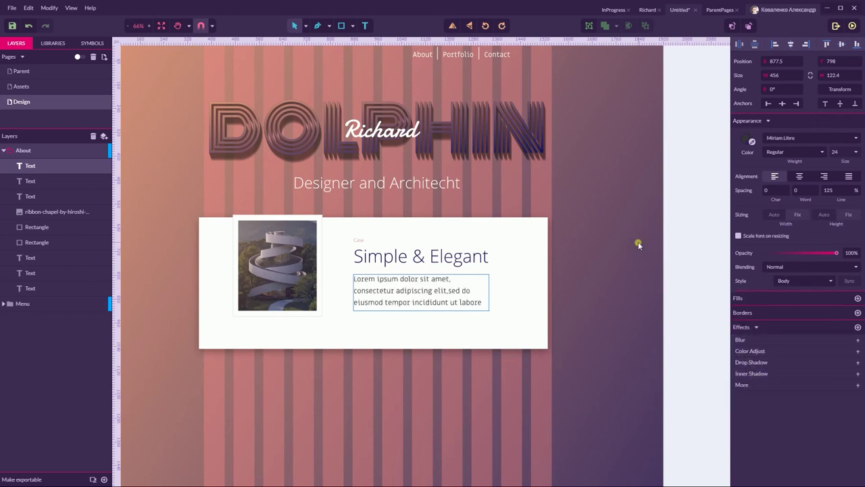
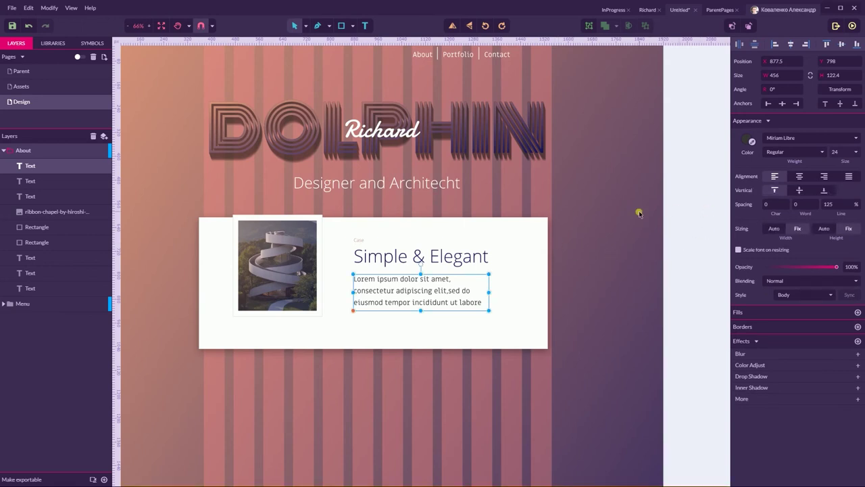
scroll(644, 213, down, 2)
click(654, 173)
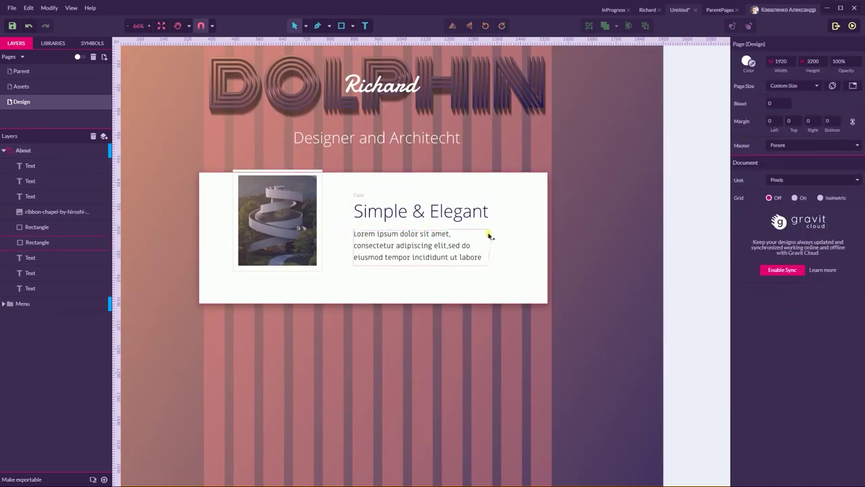
Step: Move the Lorem ipsum paragraph up to Y 789 and resize its text box to about 475.5 by 150 px
click(439, 234)
drag(439, 235, 436, 231)
drag(420, 263, 421, 272)
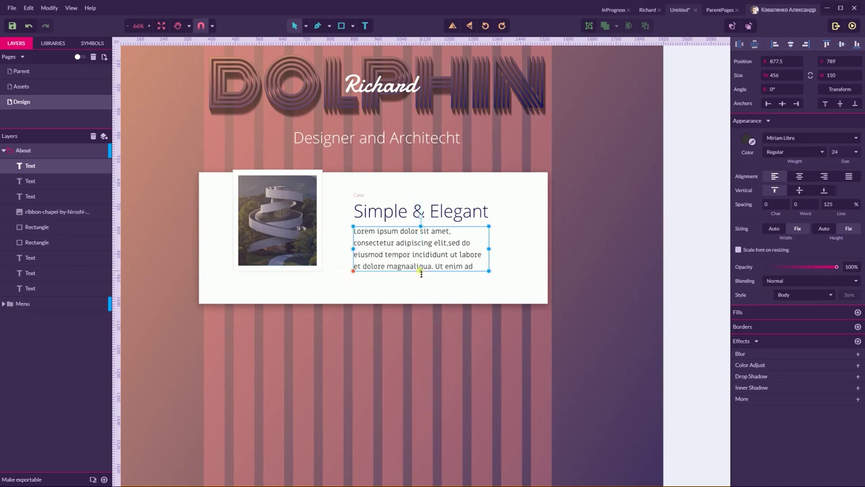
click(673, 165)
click(430, 246)
drag(493, 248, 497, 250)
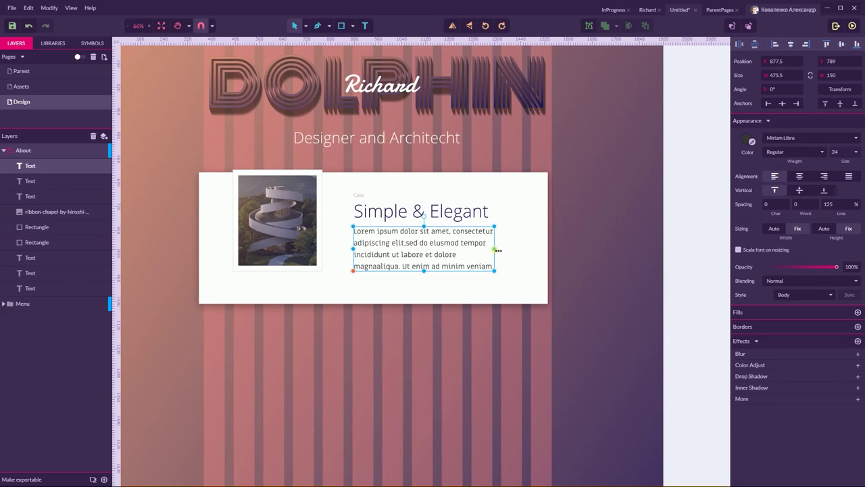
Step: Extend the white card's height to about 471 px and enlarge the framed photo to about 335 by 381 px, at X 438, Y 573
click(378, 294)
drag(375, 307, 372, 314)
click(315, 268)
click(302, 232)
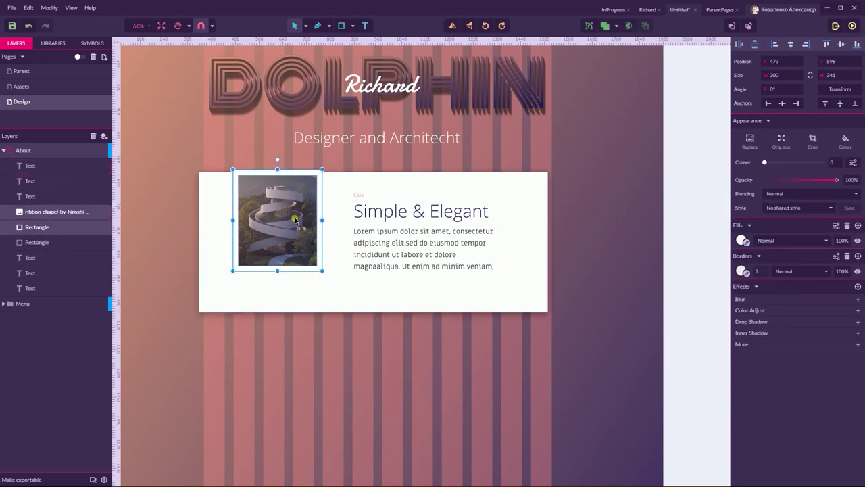
drag(232, 271, 224, 283)
drag(284, 221, 284, 212)
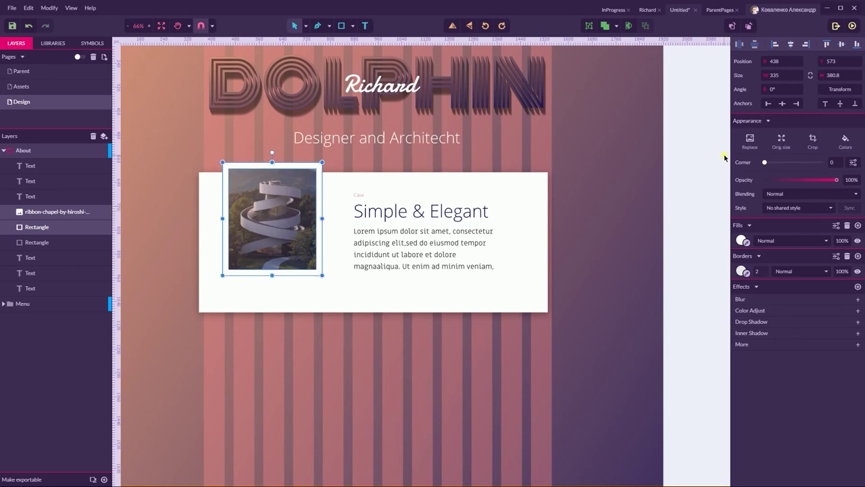
click(685, 156)
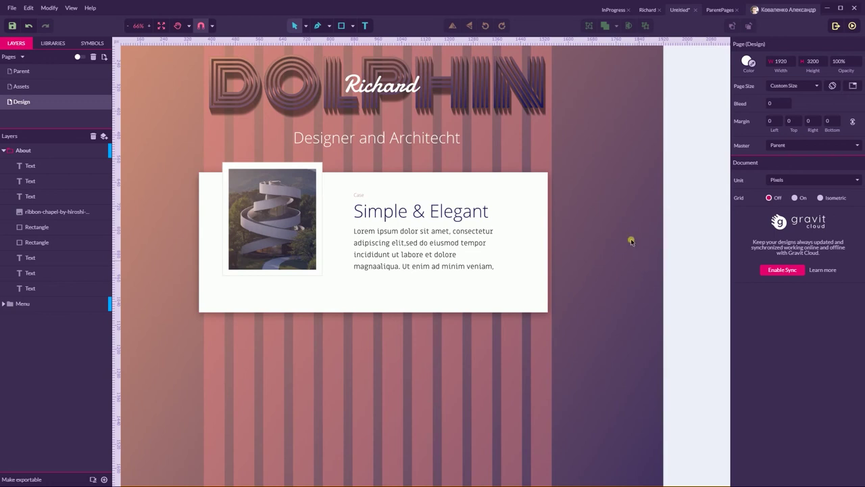
Step: Extend the white card to about 486 px high and place a submit button symbol below the Lorem ipsum paragraph
click(439, 295)
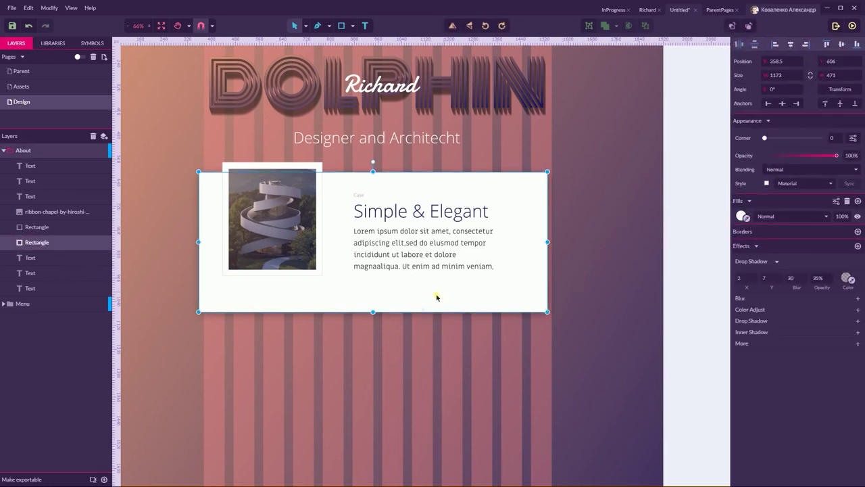
drag(372, 312, 372, 316)
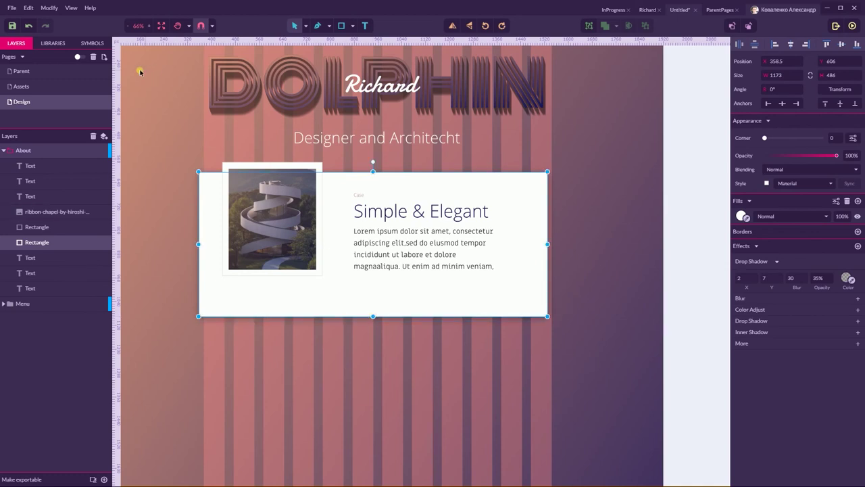
click(92, 43)
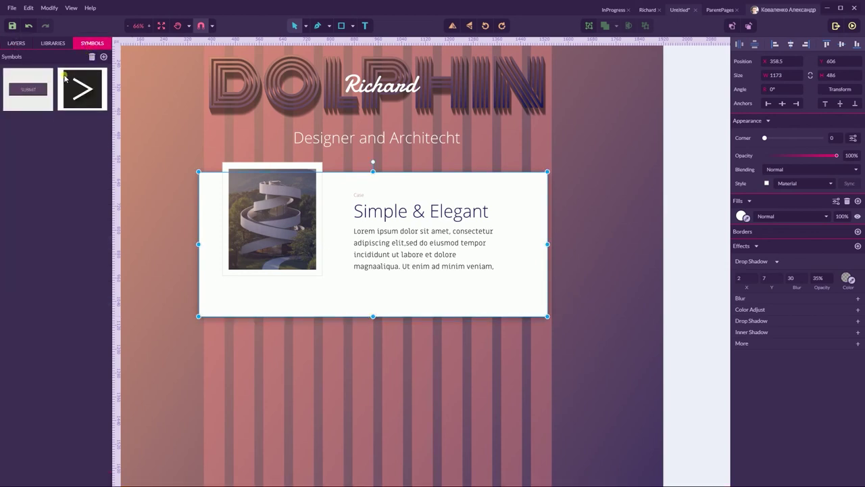
drag(24, 88, 482, 296)
Step: Replace the label of the placed button instance with "Take a Look"
double_click(492, 295)
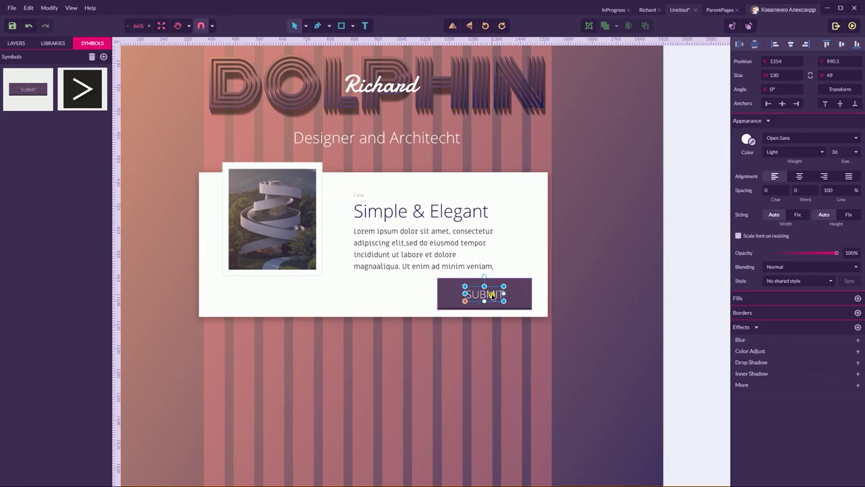
double_click(496, 293)
drag(502, 294, 462, 296)
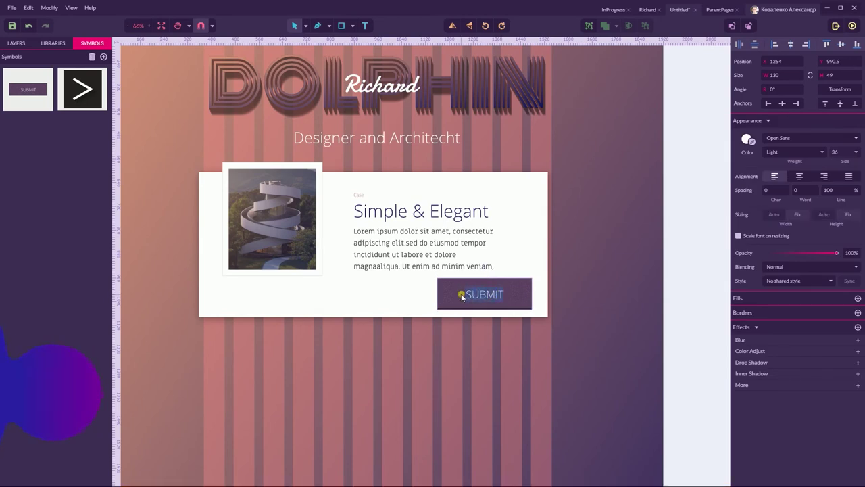
key(BackSpace)
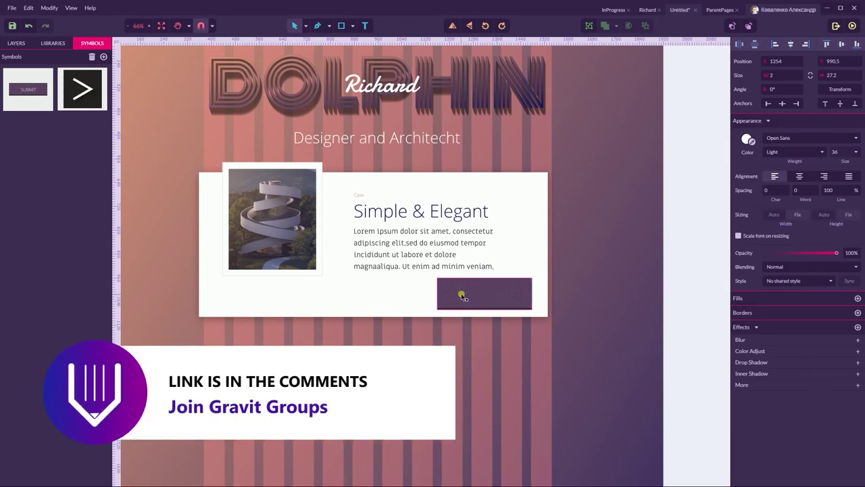
text(Take a Look)
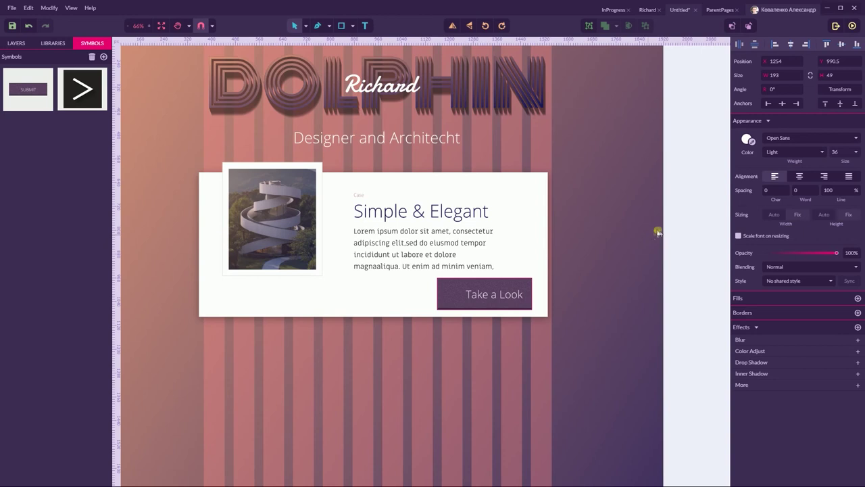
key(Escape)
Step: Shift the "Take a Look" label to the left and centre it horizontally with the button's background group
drag(500, 295, 490, 295)
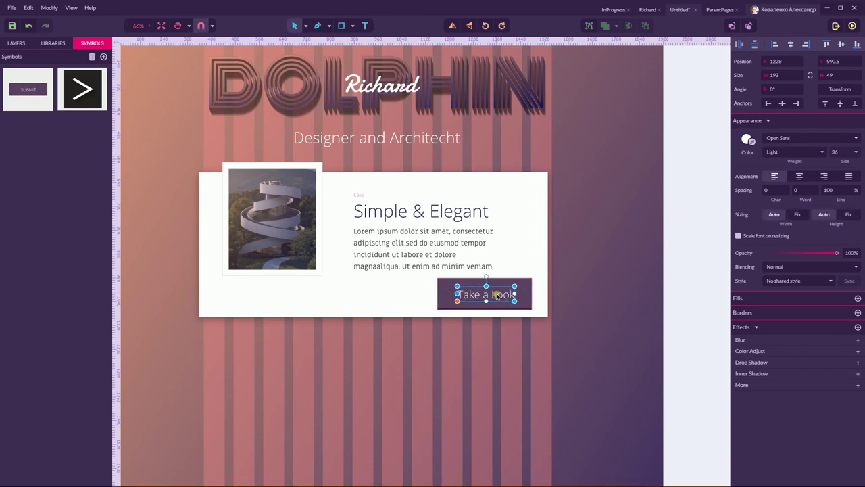
click(16, 45)
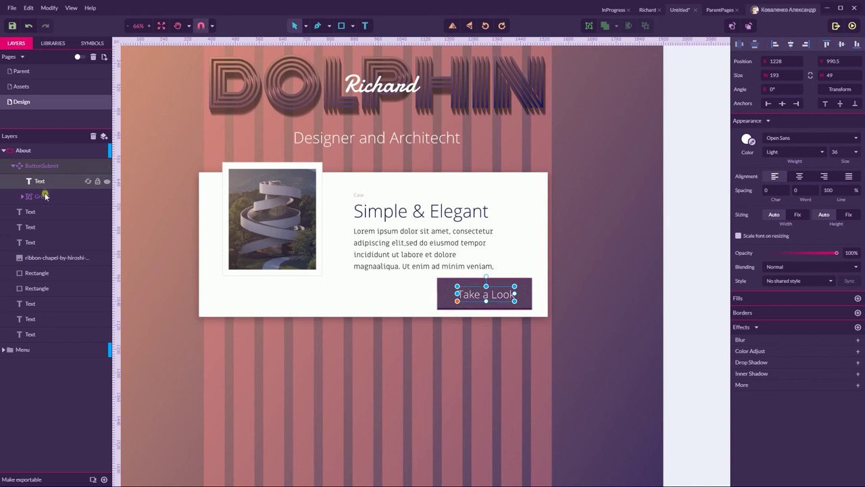
click(42, 196)
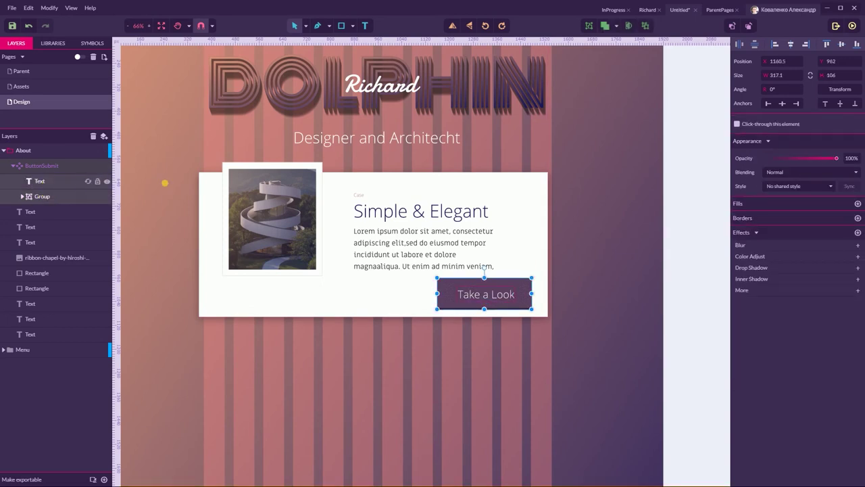
click(790, 44)
click(705, 212)
Step: Scale the "Take a Look" button down to about 226 by 75.6 px and move it to X 1127, Y 989
click(508, 292)
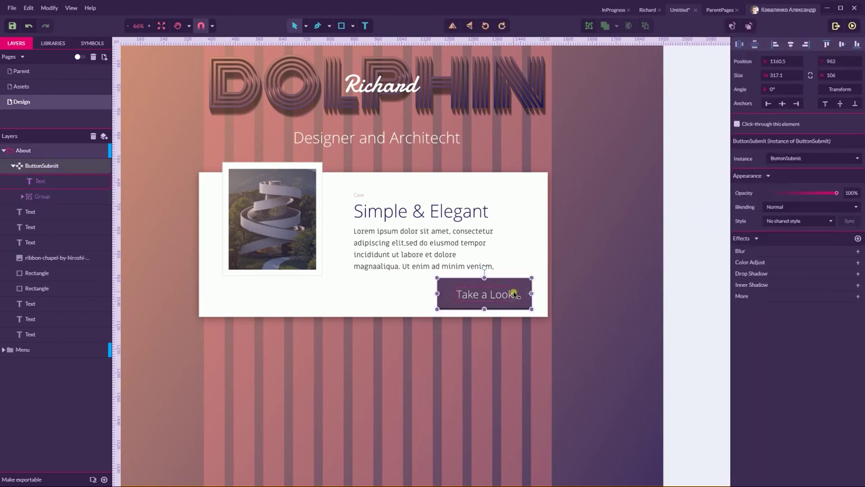
drag(534, 279, 520, 290)
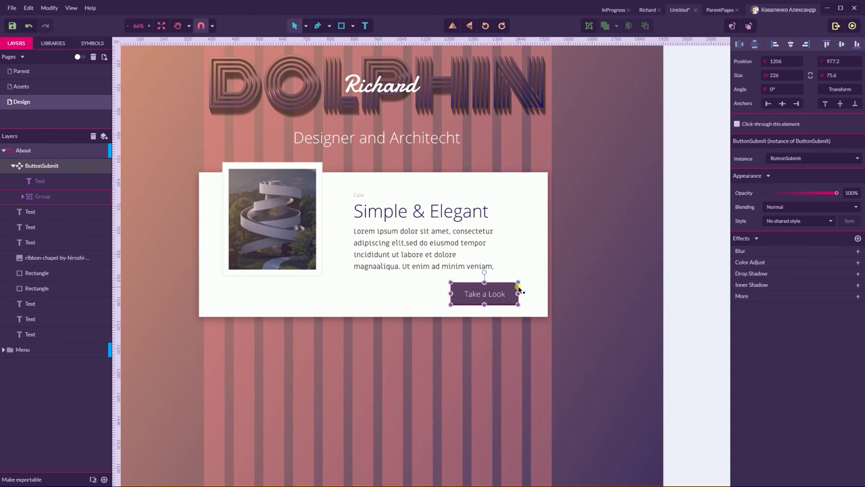
mouse_move(494, 293)
mouse_down()
mouse_move(513, 298)
mouse_move(484, 295)
mouse_up()
click(698, 197)
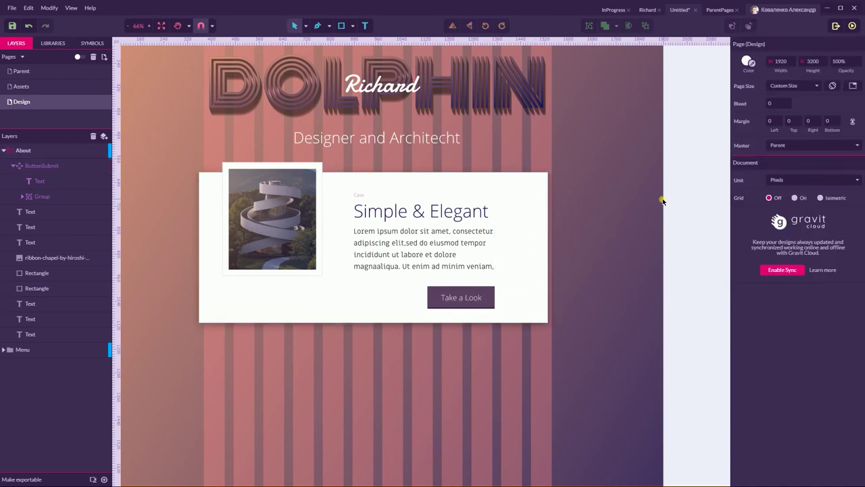
Step: Open the source of the submit button symbol and inspect the Noise effect on its purple rectangle
click(490, 300)
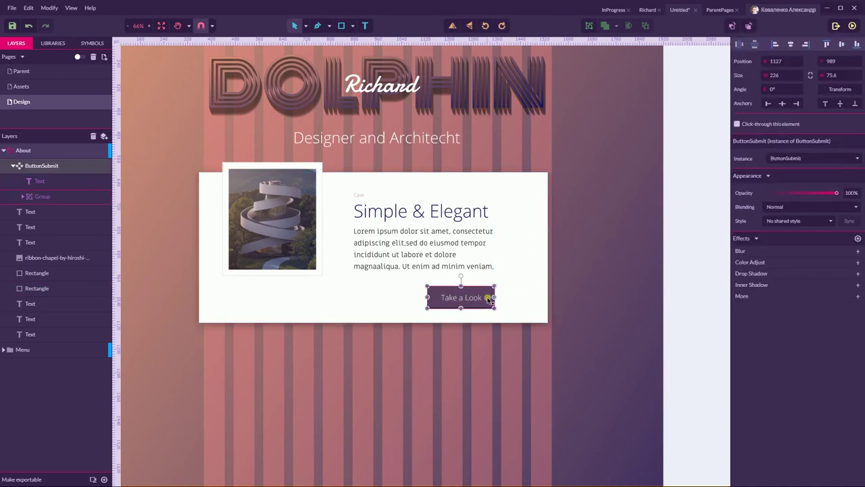
click(92, 42)
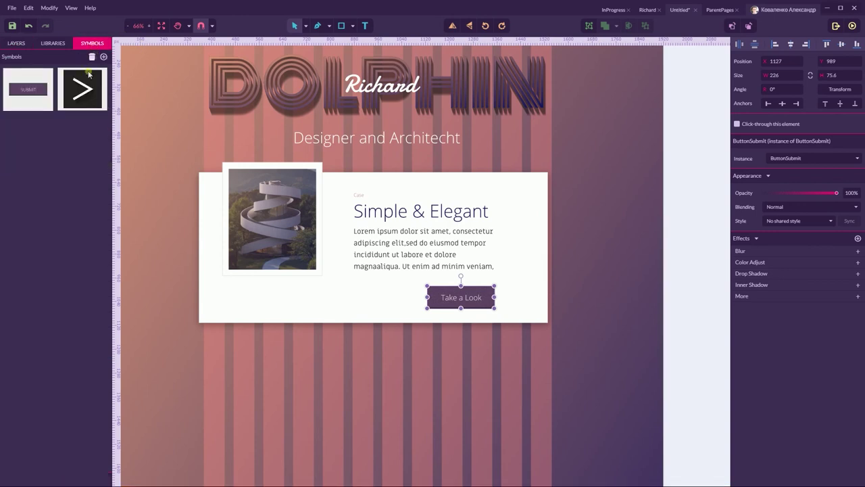
double_click(31, 86)
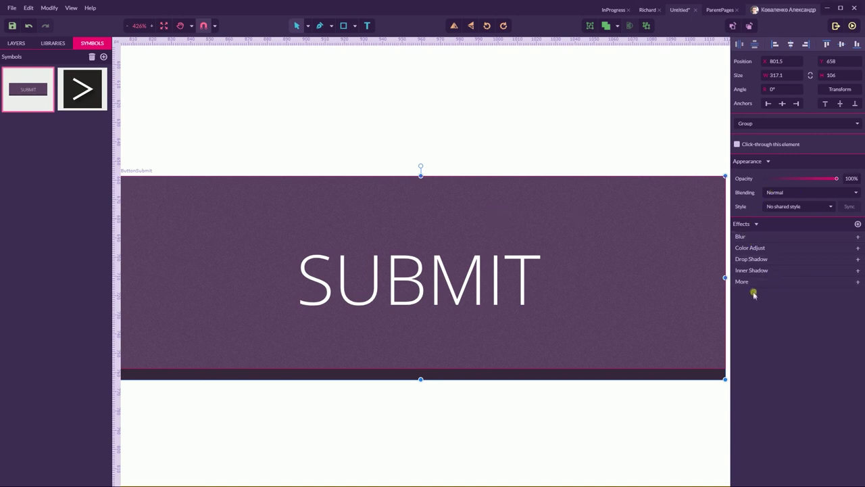
click(691, 249)
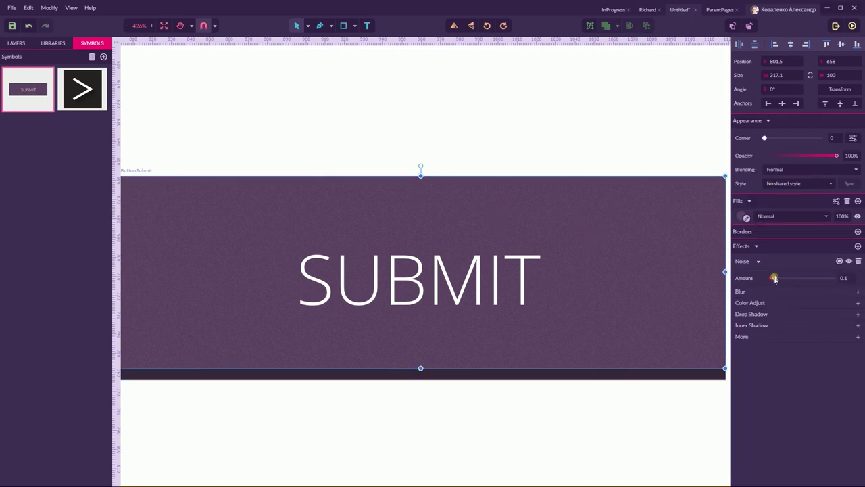
click(570, 117)
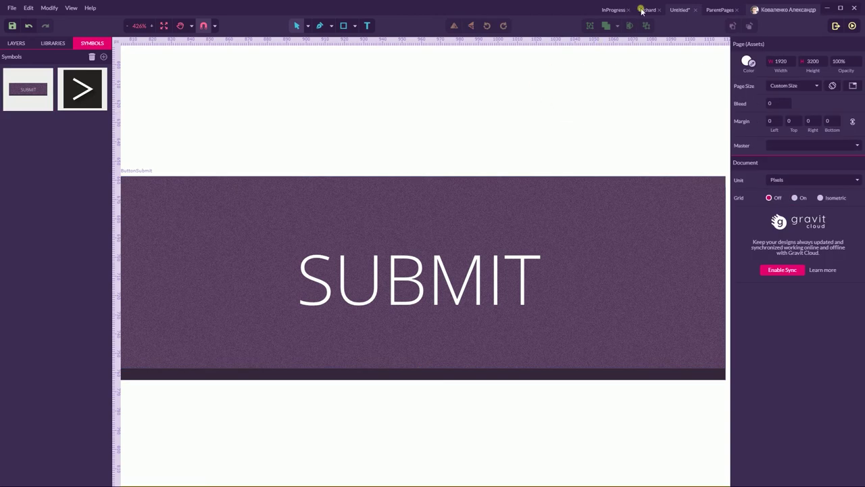
Step: View the ParentPages and Richard documents for reference and return to the untitled design
click(710, 10)
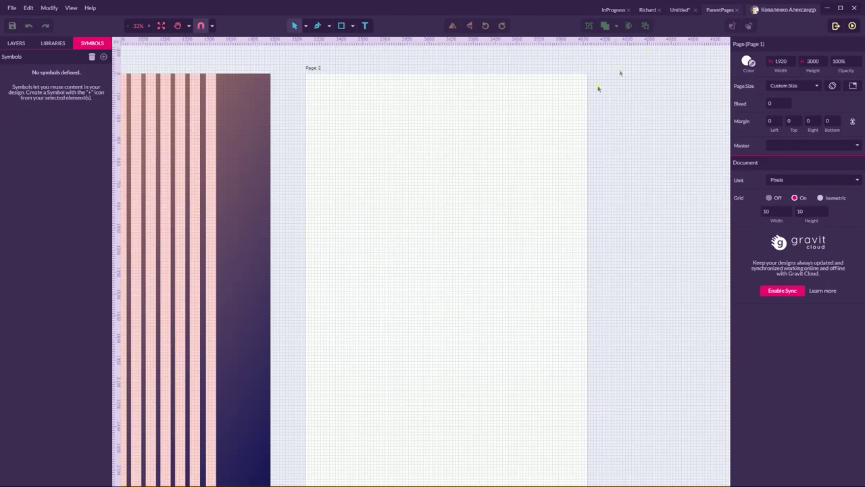
click(644, 11)
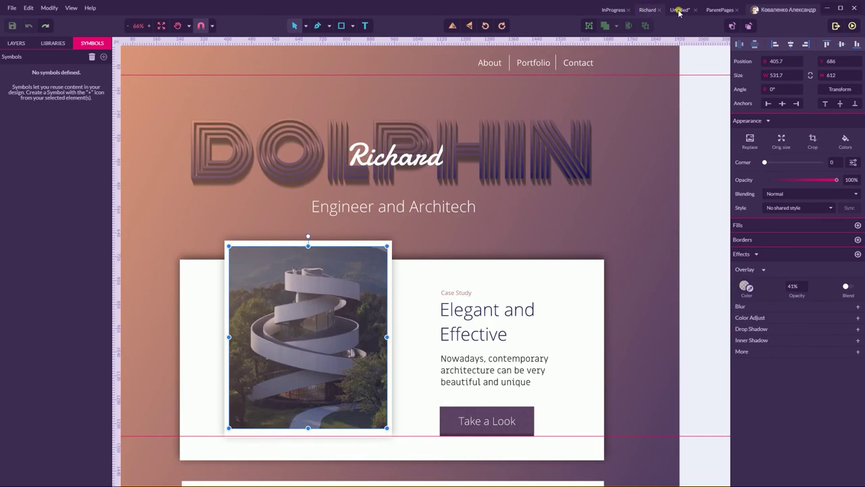
click(679, 10)
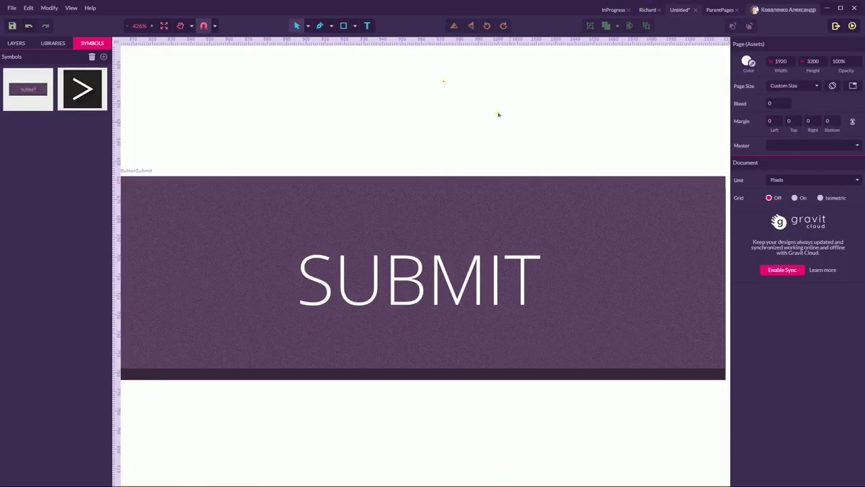
Step: Return to the Design page and examine the "Take a Look" button up close
click(3, 45)
click(82, 101)
scroll(433, 236, down, 5)
drag(464, 253, 291, 245)
key(v)
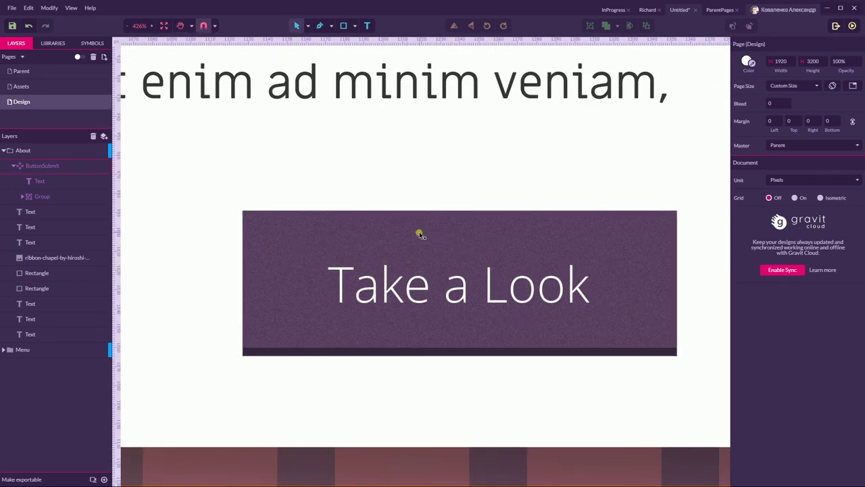
Step: Draw a rectangle about 1173 by 572 px below the case card and apply the Material shared style to it
scroll(419, 235, down, 8)
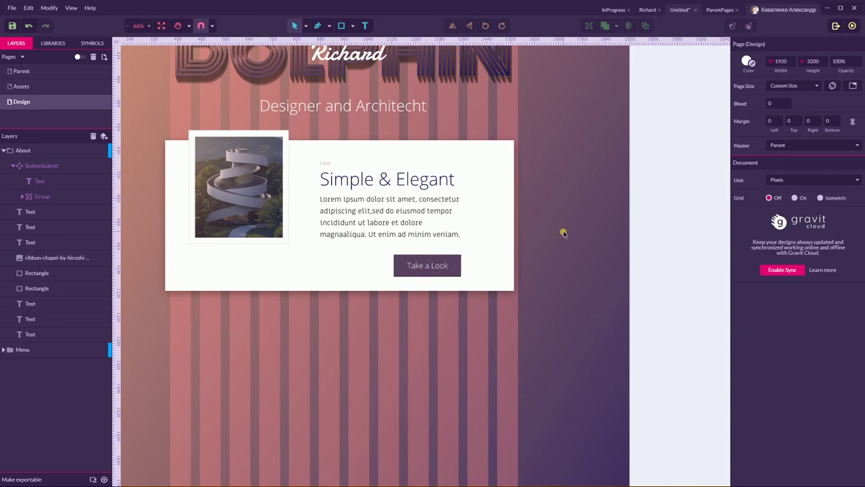
key(ctrl+minus)
key(ctrl+minus)
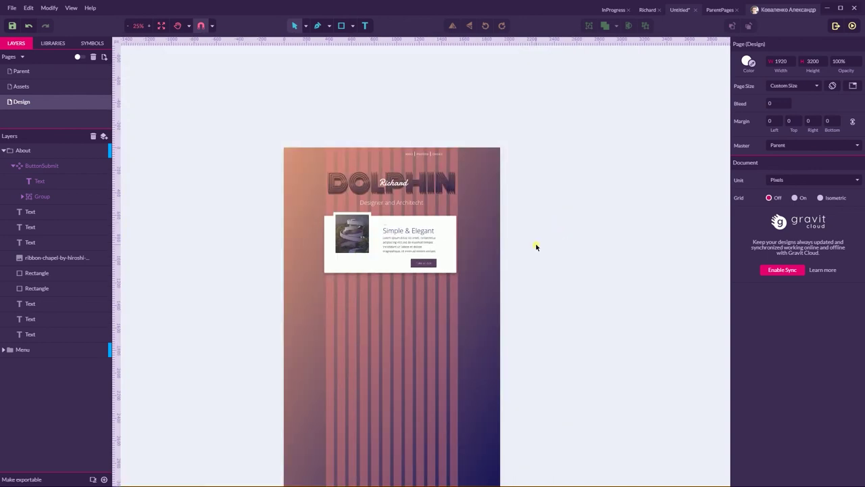
click(341, 26)
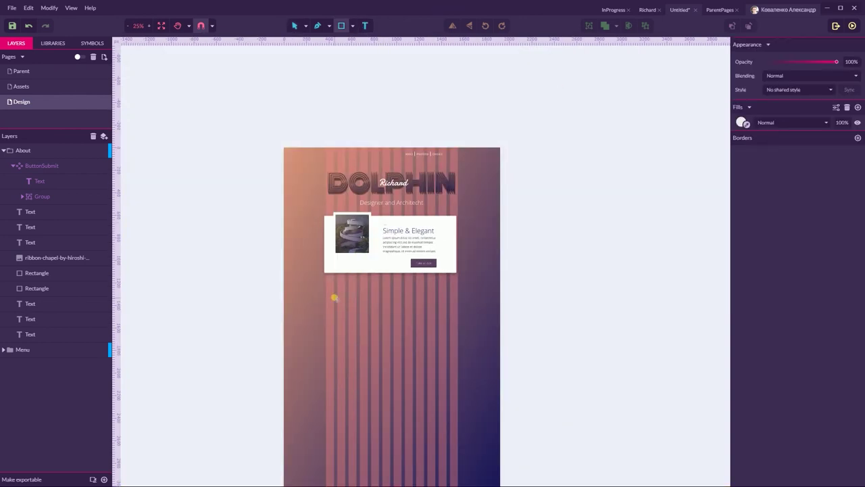
mouse_move(326, 290)
mouse_down()
mouse_move(426, 363)
mouse_move(456, 353)
mouse_up()
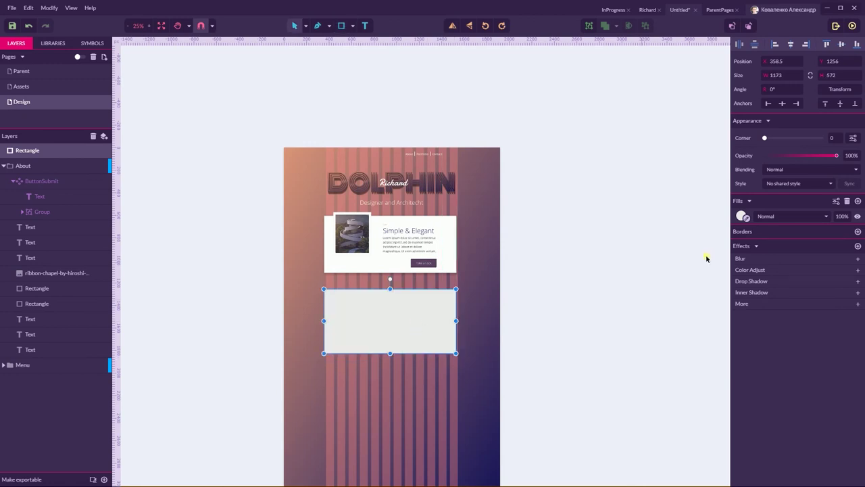
click(776, 184)
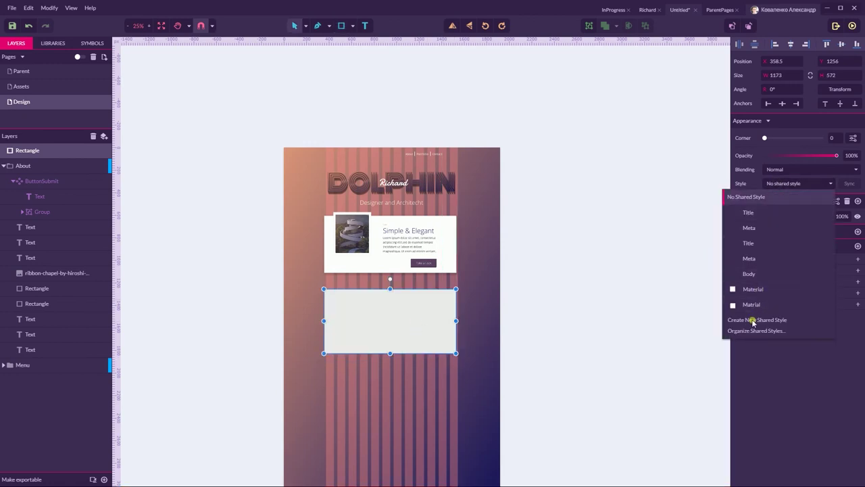
click(752, 289)
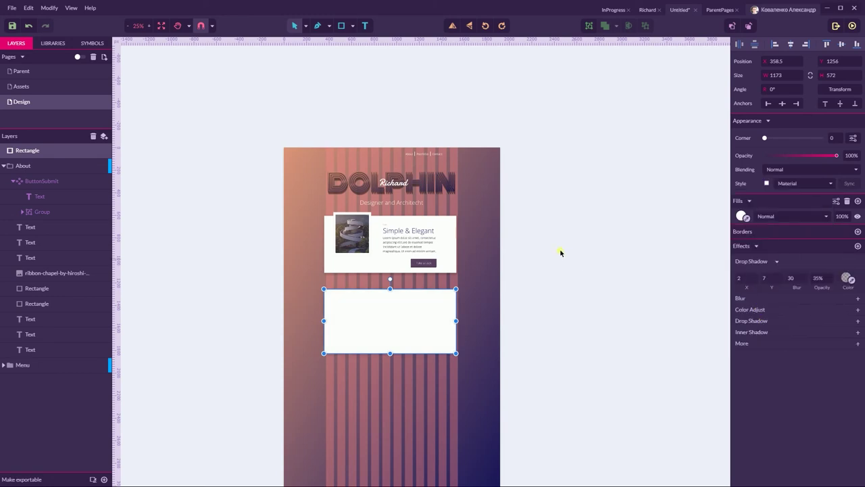
click(559, 251)
Step: Add the heading text "PORTFOLIO" to the second white card and move it near the card's upper edge
click(390, 150)
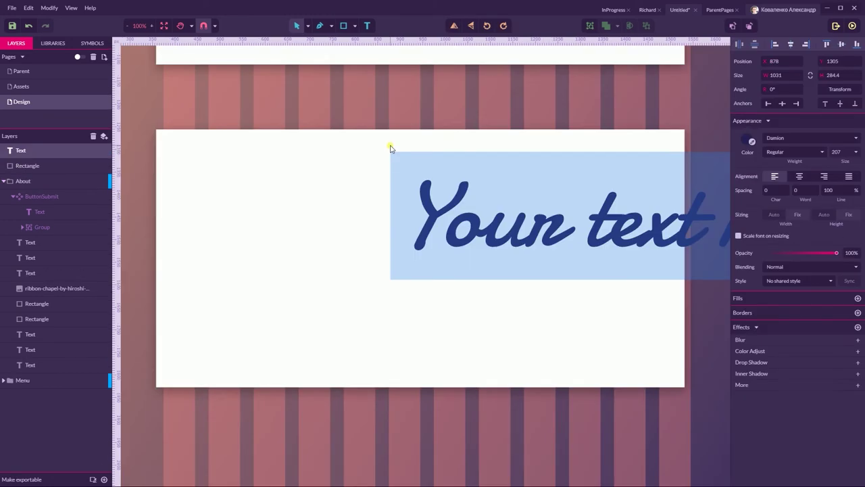
key(BackSpace)
text(PO)
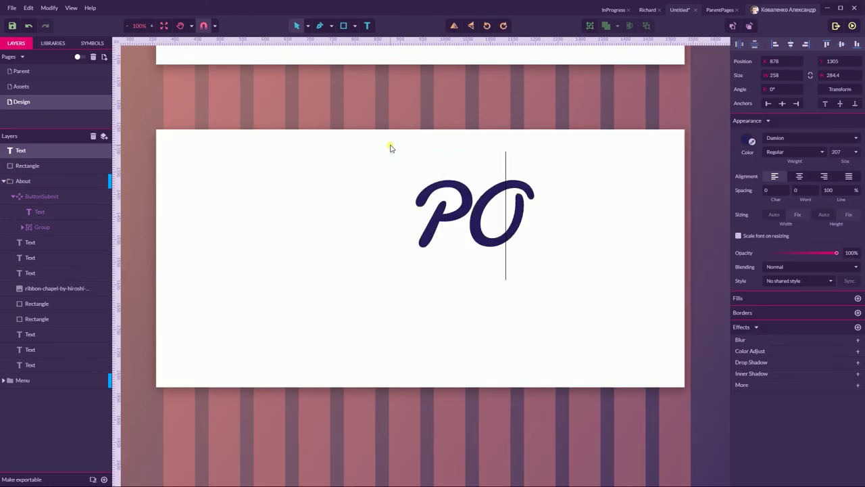
text(RTFO)
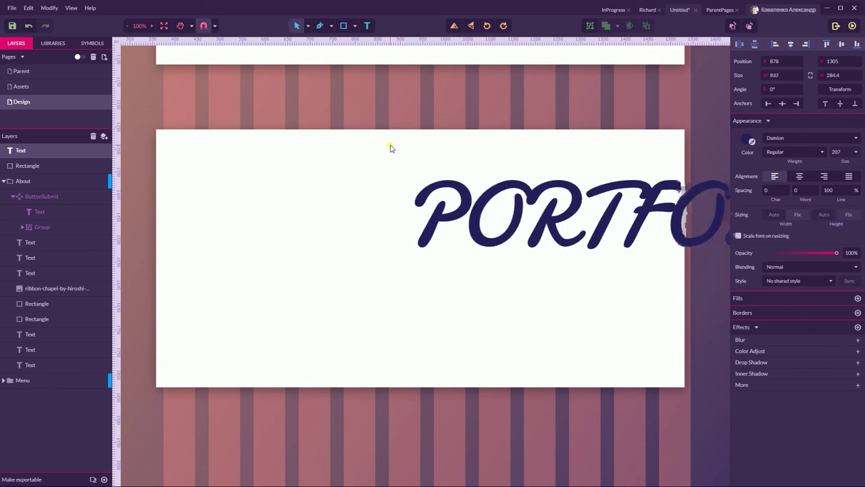
key(Escape)
drag(527, 198, 341, 180)
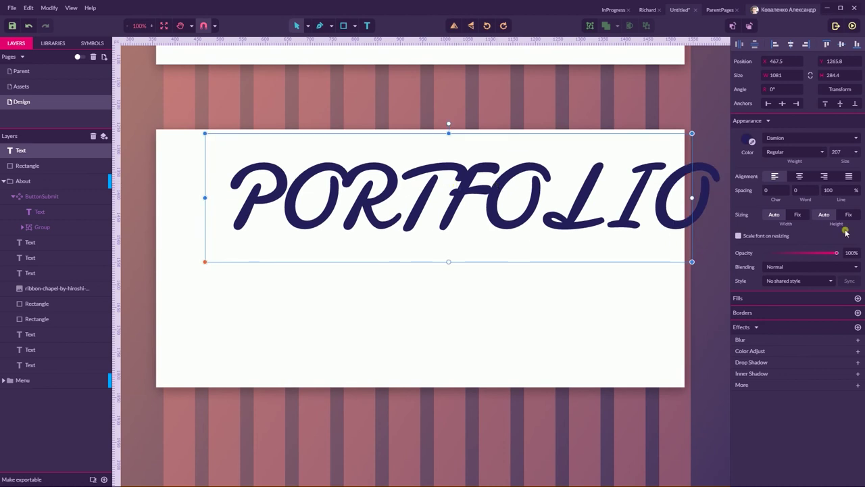
Step: Apply the Open Sans Title shared style to the PORTFOLIO heading and centre it horizontally on the page
click(788, 280)
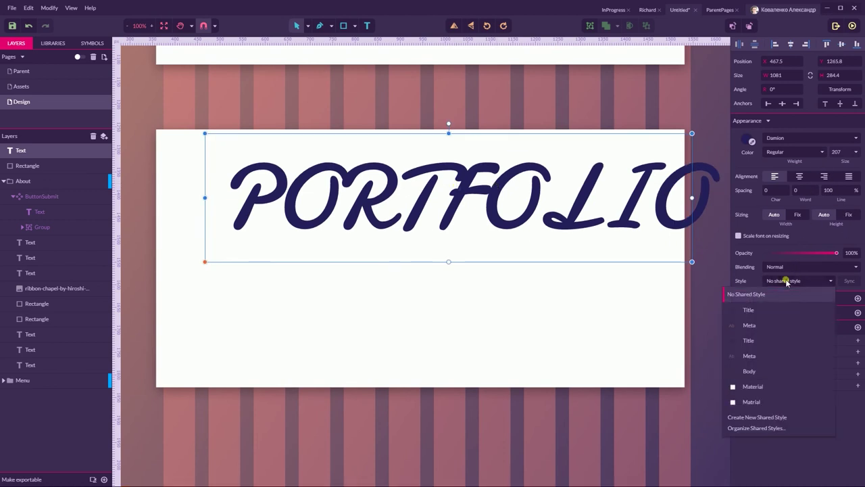
click(750, 340)
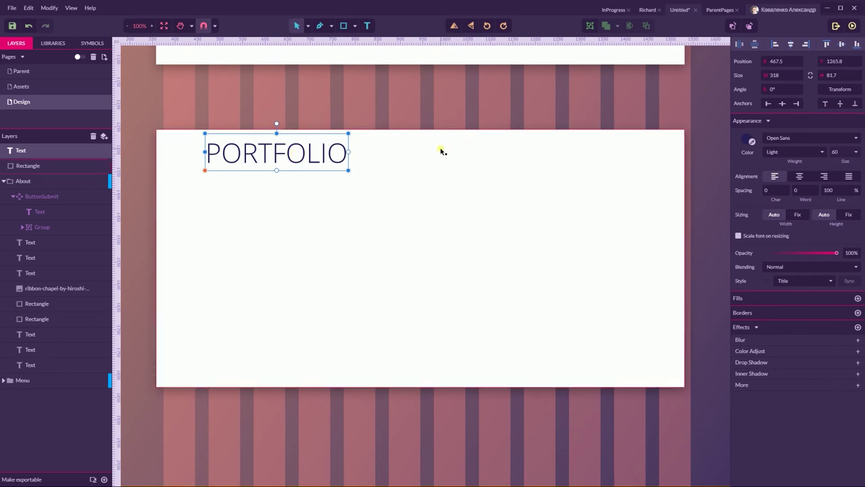
click(792, 44)
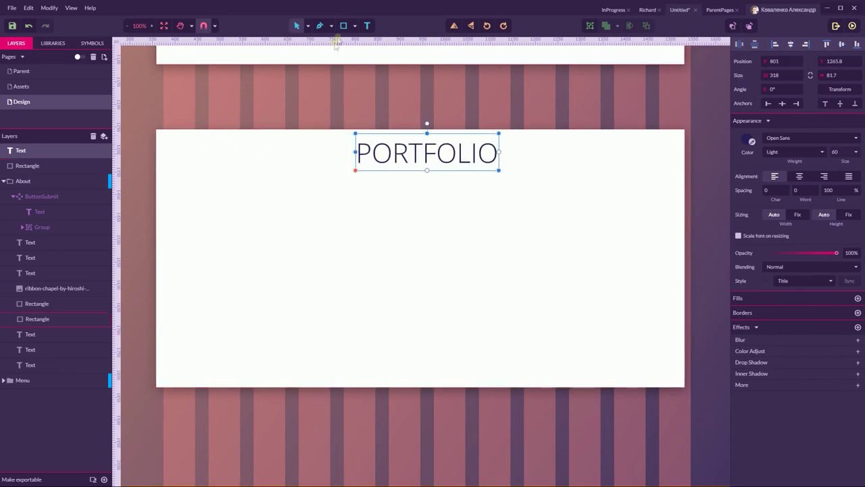
Step: Draw a grey rectangle about 276 by 380 px below the PORTFOLIO heading and duplicate it twice to make a row of three
click(354, 26)
click(385, 54)
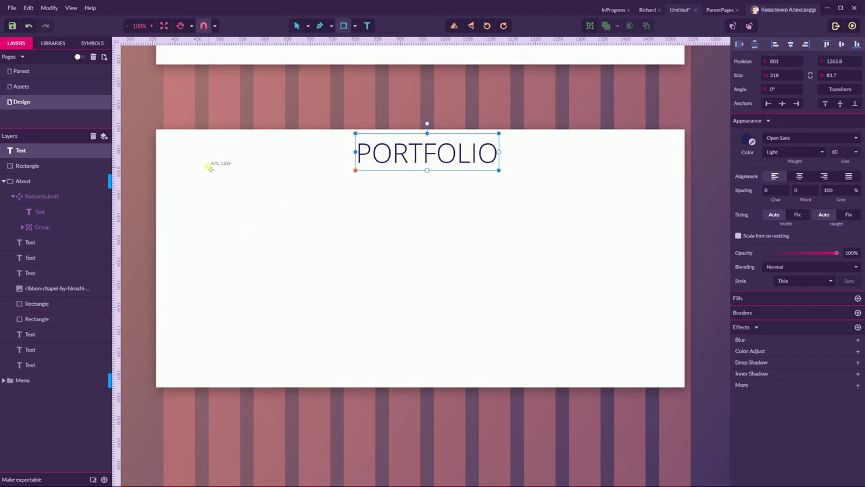
mouse_move(207, 167)
mouse_down()
mouse_move(344, 290)
mouse_move(331, 356)
mouse_up()
drag(282, 245, 281, 240)
click(297, 230)
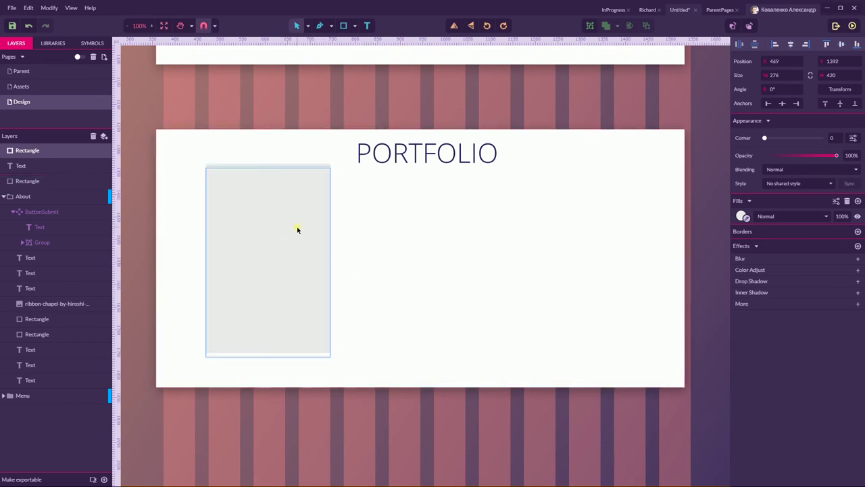
drag(272, 178, 539, 210)
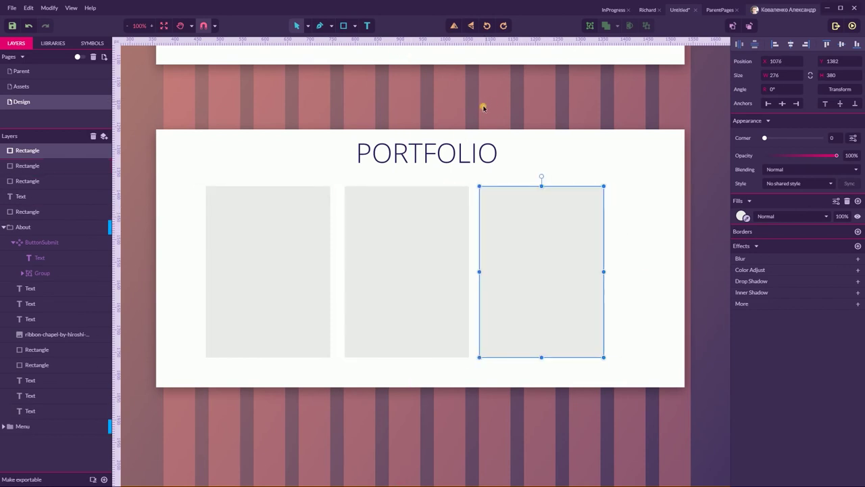
Step: Group the three grey rectangles and centre the group horizontally on the page
click(449, 214)
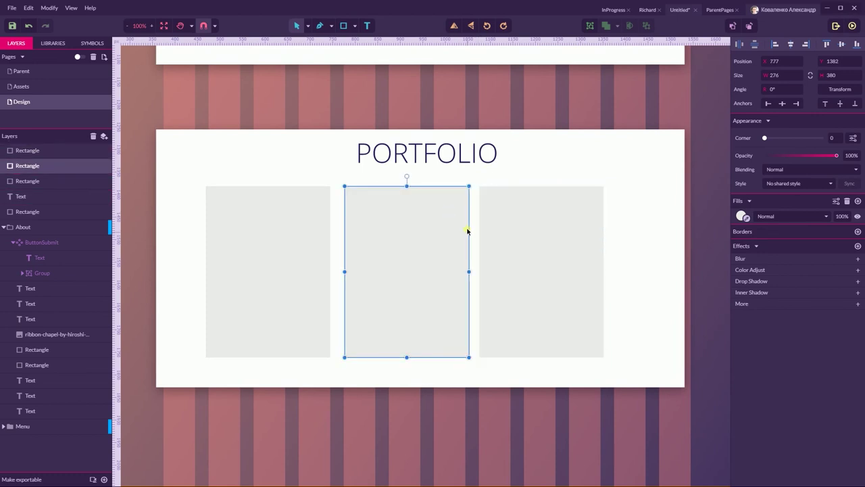
key(ctrl+z)
click(418, 223)
shift+click(290, 224)
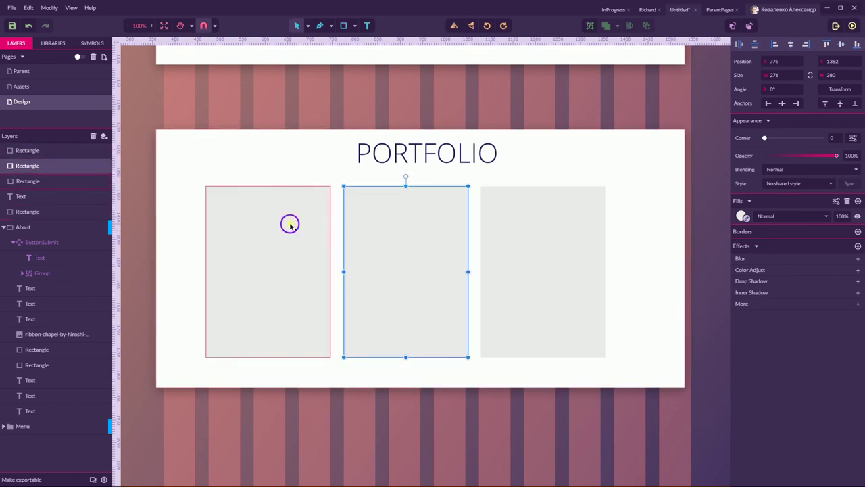
shift+click(407, 223)
shift+click(512, 227)
shift+click(413, 220)
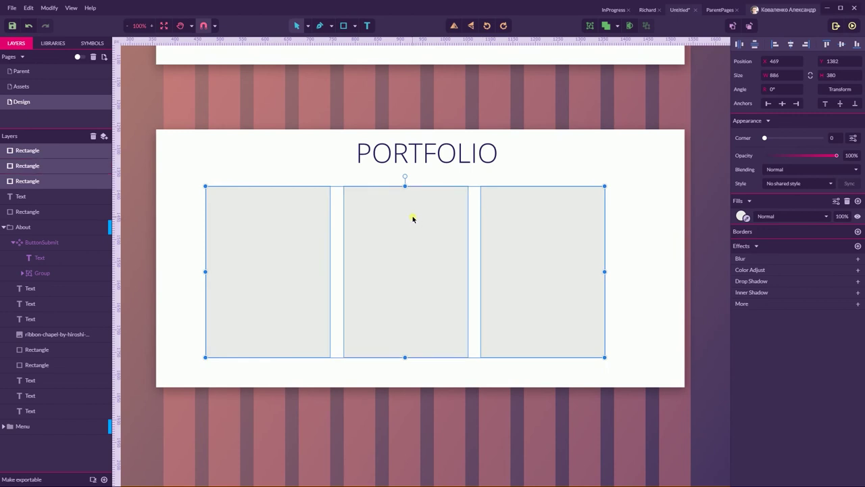
key(ctrl+g)
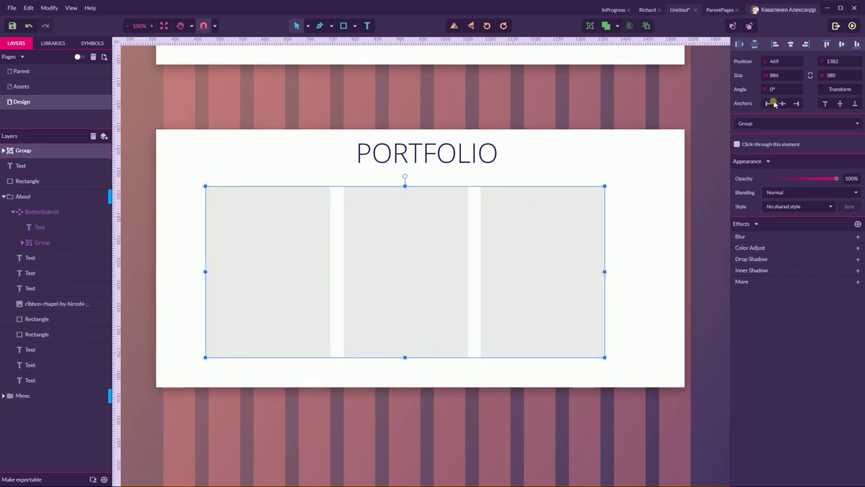
click(789, 43)
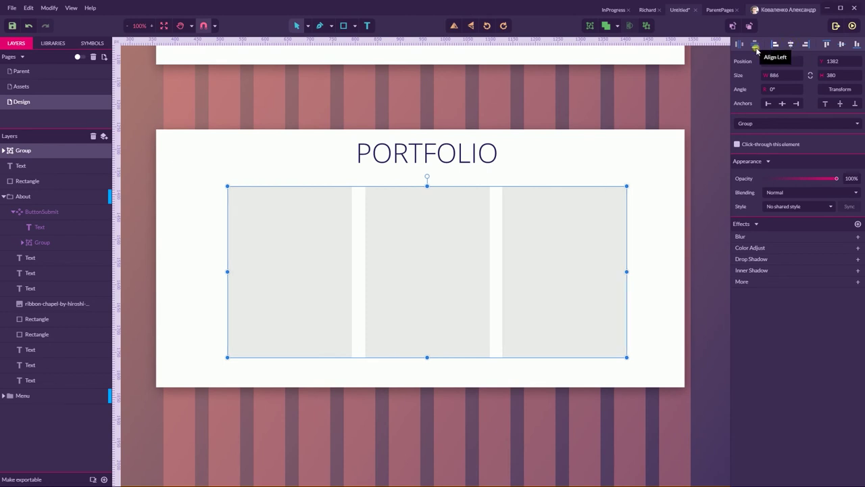
click(705, 90)
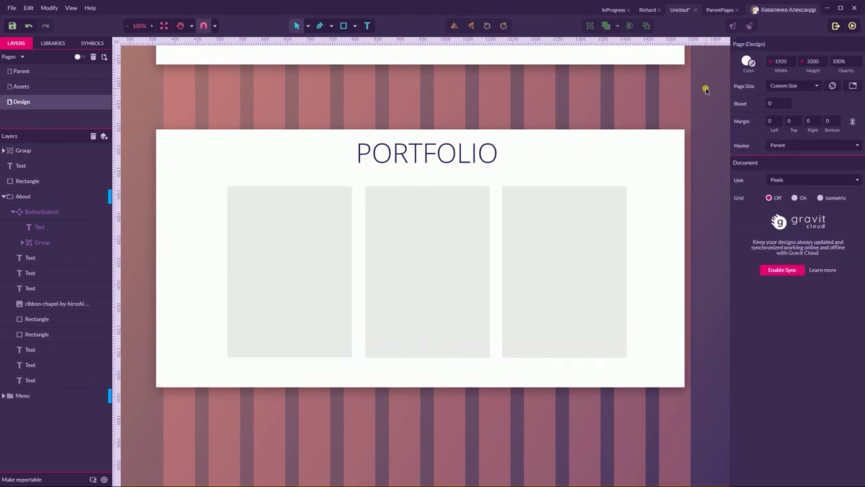
Step: Ungroup the three grey rectangles below the PORTFOLIO heading
click(373, 257)
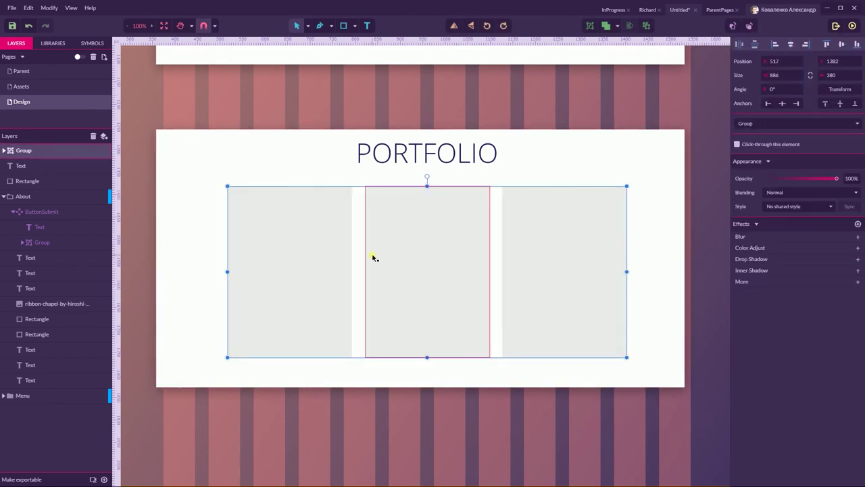
key(ctrl+shift+g)
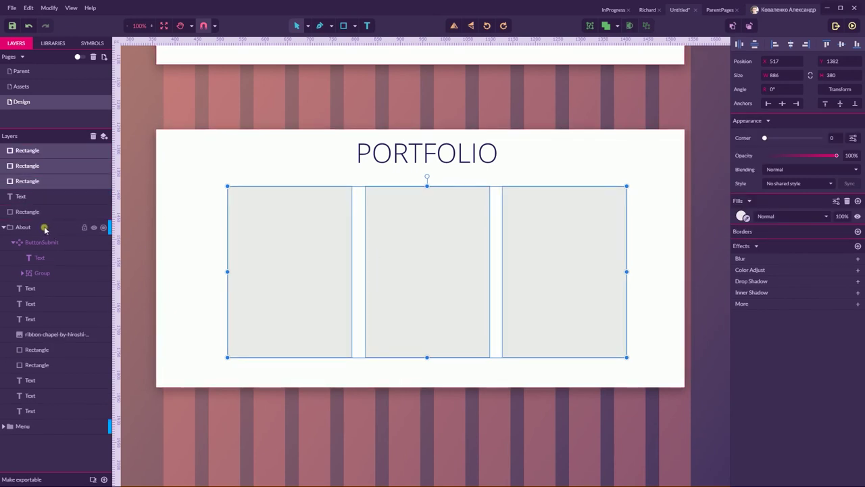
click(3, 227)
click(27, 211)
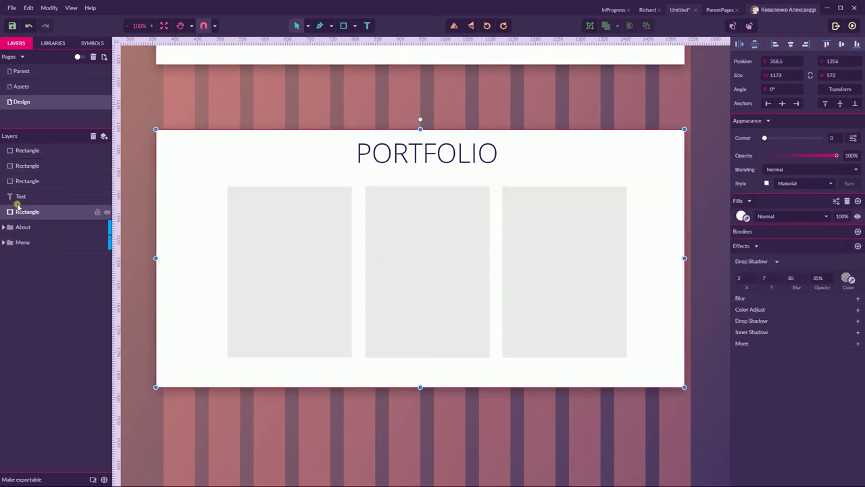
click(18, 197)
Step: Move all elements of the case card from the About layer into a new layer named Case
scroll(140, 97, up, 4)
drag(134, 90, 692, 345)
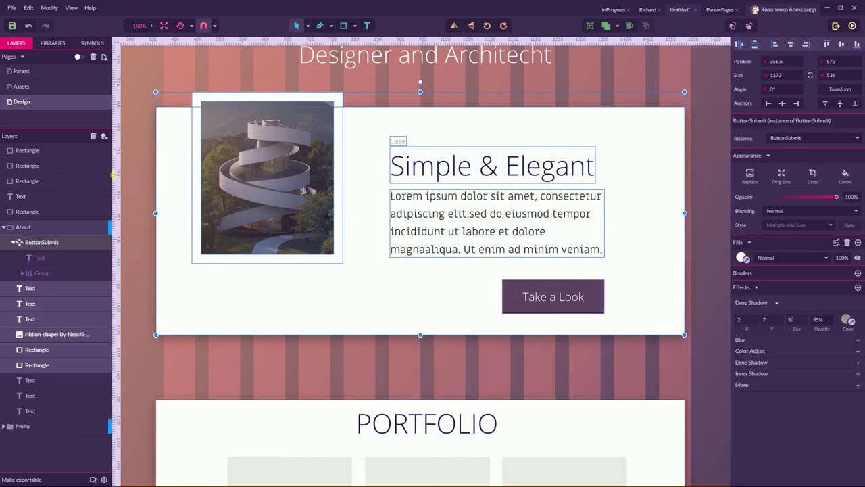
click(103, 137)
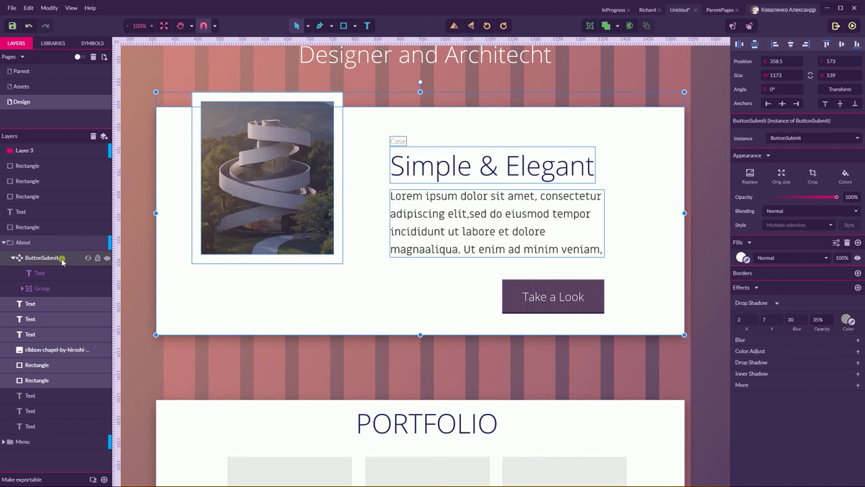
drag(41, 255, 27, 150)
double_click(26, 150)
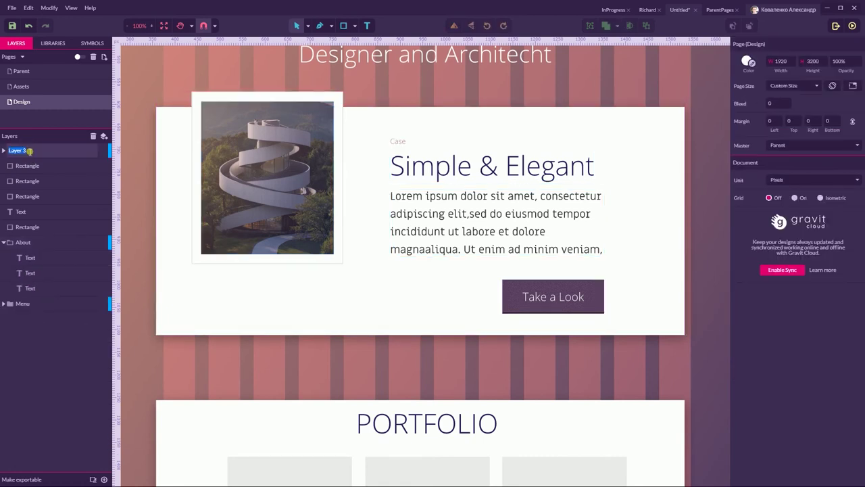
key(Return)
Step: Shorten the three grey rectangles to about 338 px high and the white card behind them to about 540 px
scroll(477, 290, down, 6)
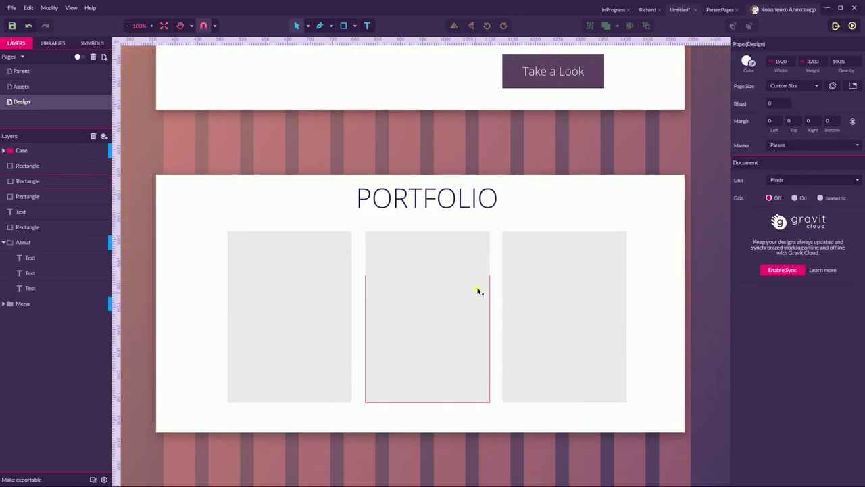
scroll(457, 270, up, 2)
click(436, 246)
click(287, 236)
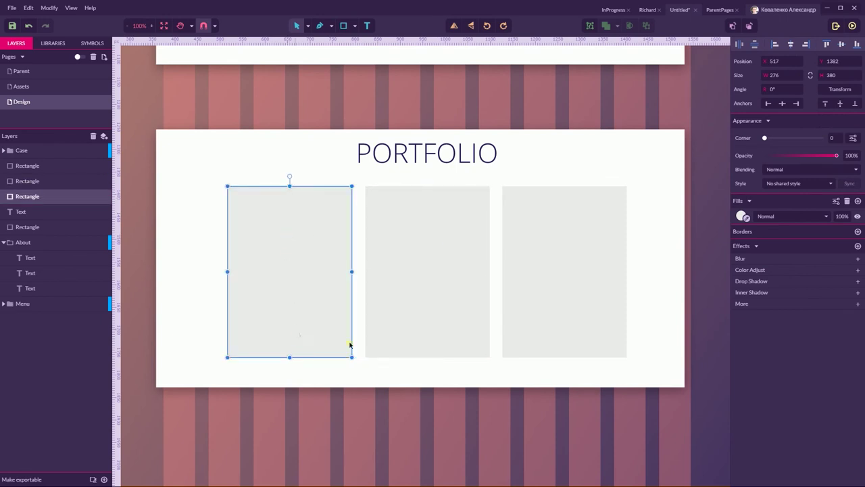
shift+click(440, 305)
shift+click(525, 328)
drag(427, 358, 425, 340)
click(418, 384)
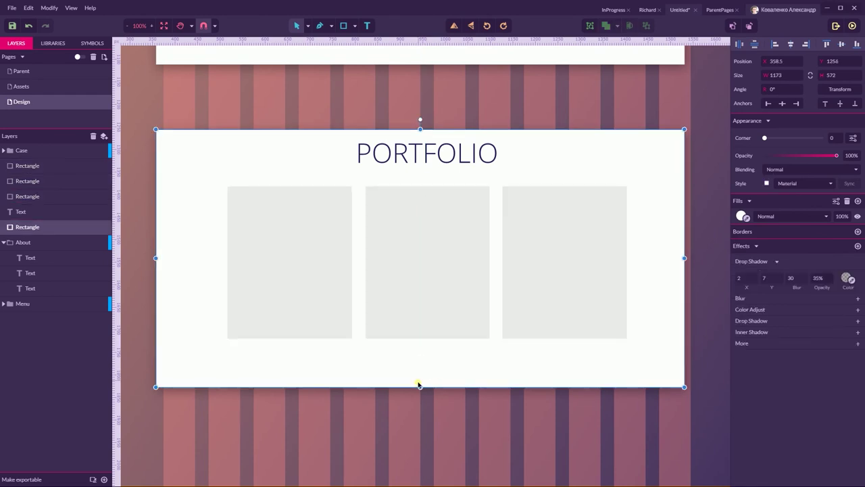
drag(421, 390, 421, 372)
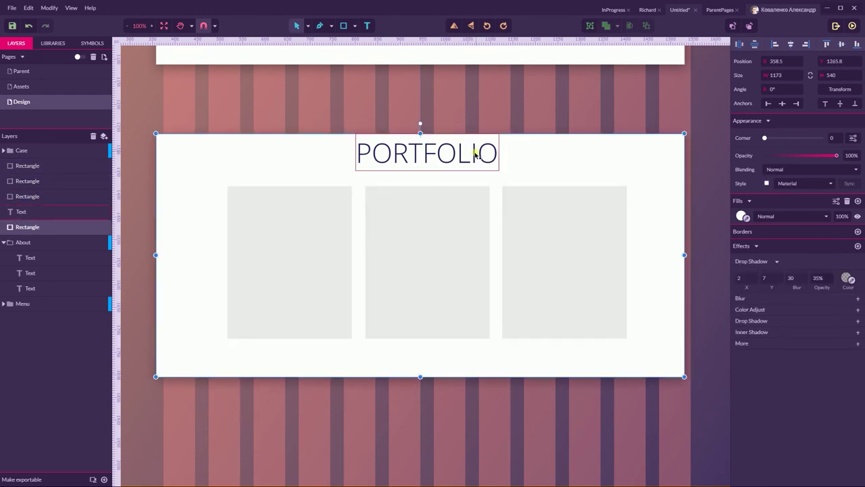
Step: Shift the PORTFOLIO heading and the three grey rectangles slightly down within the white card
click(449, 156)
drag(449, 156, 450, 160)
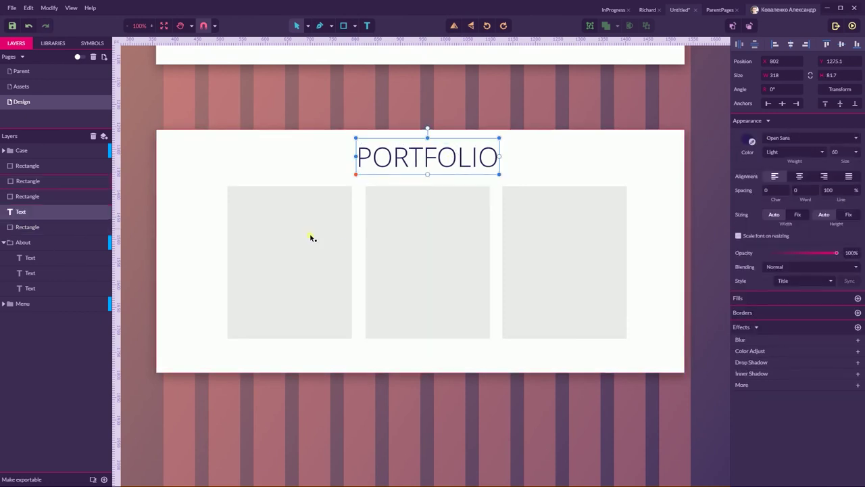
shift+click(308, 238)
shift+click(438, 248)
shift+click(587, 238)
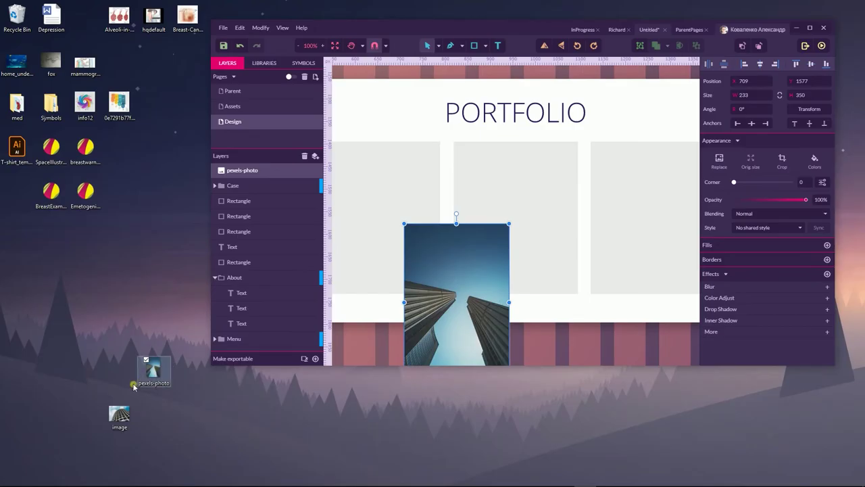
Step: Place the image file from the desktop into the design and delete the image and pexels-photo files from the desktop
drag(119, 414, 566, 205)
drag(178, 358, 101, 449)
key(Delete)
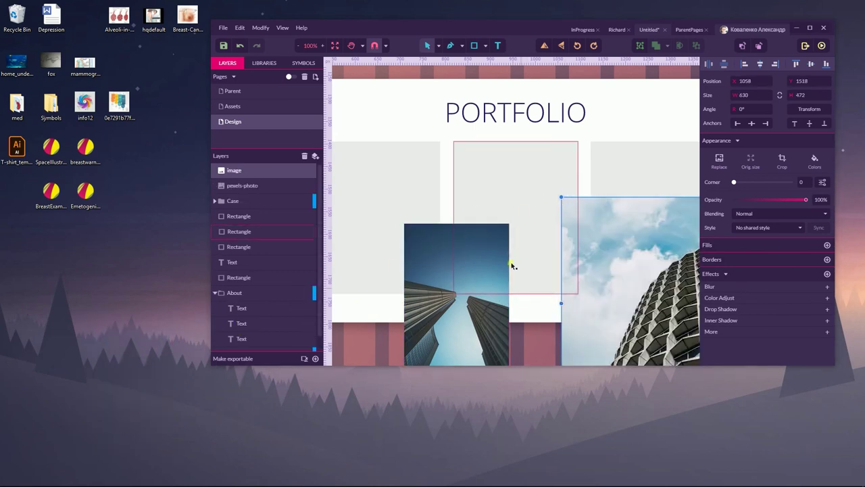
click(809, 28)
Step: Enlarge the pexels-photo picture to about 304 by 457 px over the first grey rectangle and clip it inside that rectangle
drag(536, 271, 500, 233)
drag(362, 326, 276, 187)
drag(342, 176, 347, 162)
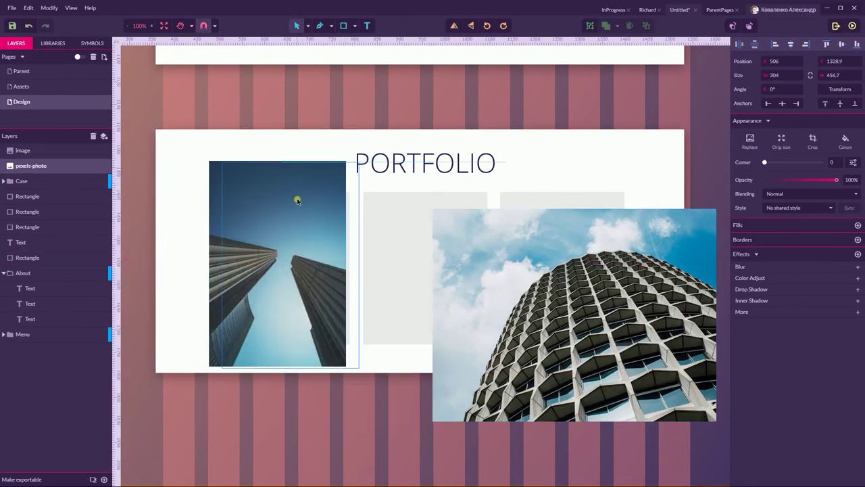
drag(296, 198, 309, 199)
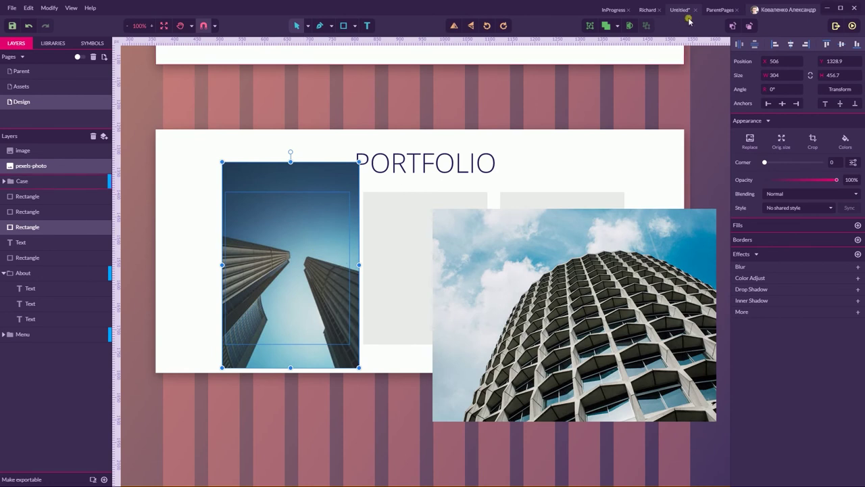
click(631, 27)
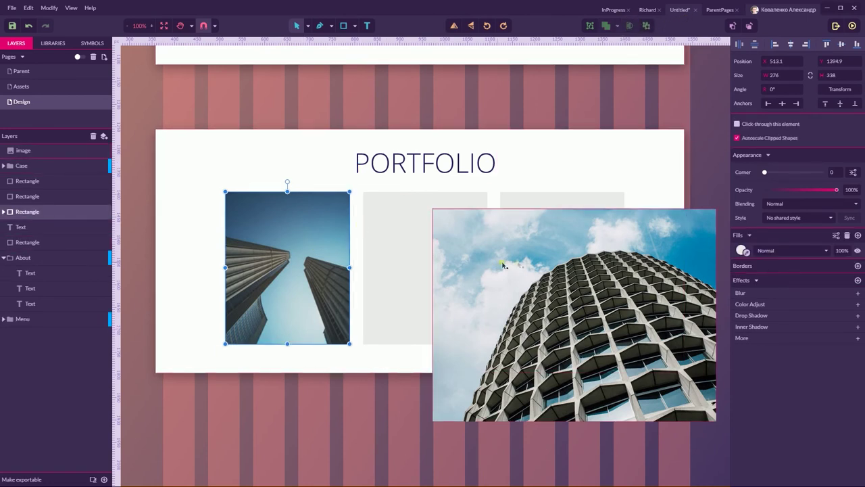
Step: Move the honeycomb-building photo over the second rectangle, duplicate it in place, and clip one copy inside that rectangle
click(533, 252)
drag(532, 252, 447, 216)
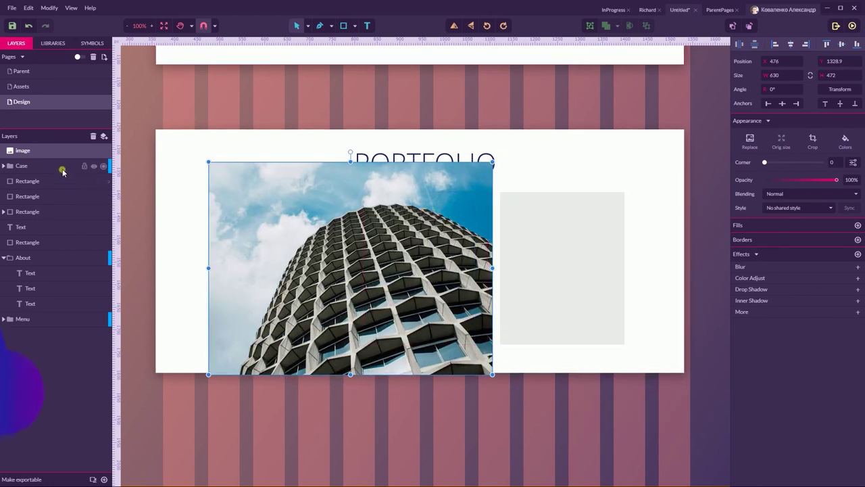
key(ctrl+shift+d)
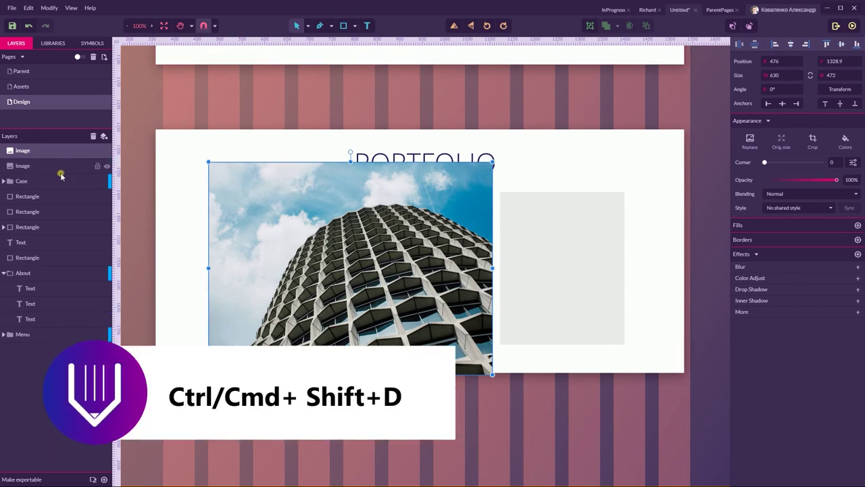
shift+click(35, 213)
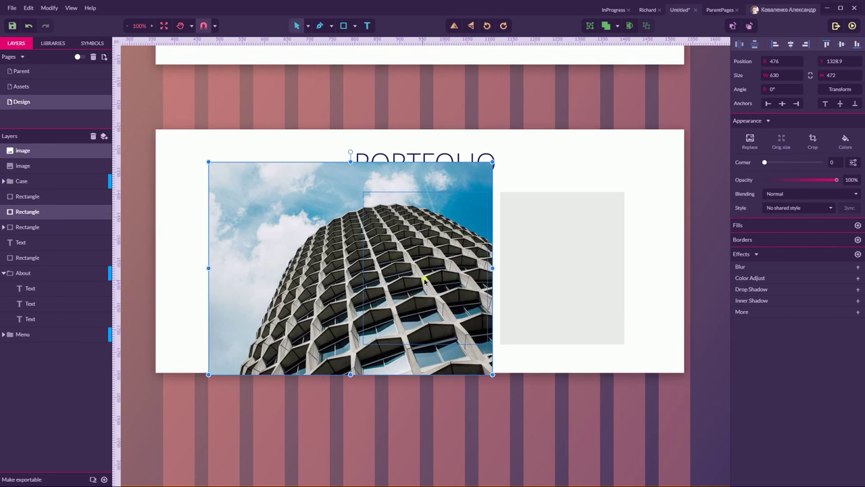
click(628, 26)
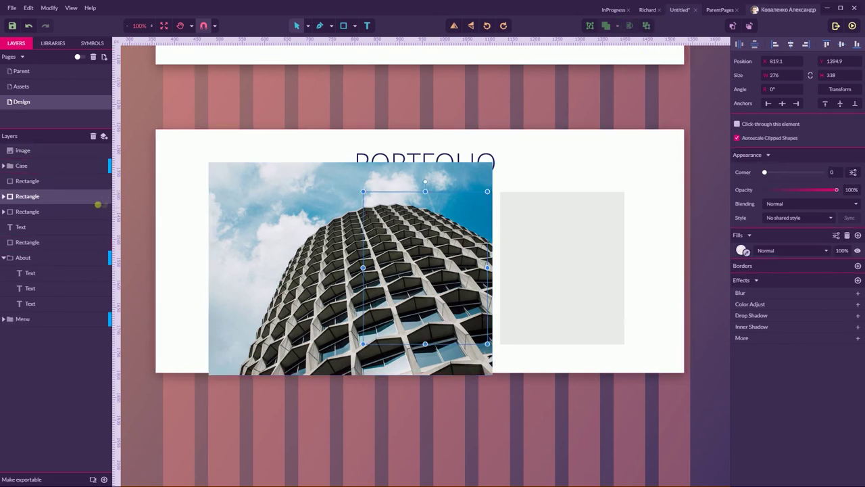
Step: Move the other copy of the building photo over the third grey rectangle and clip it inside
click(306, 215)
drag(307, 215, 586, 208)
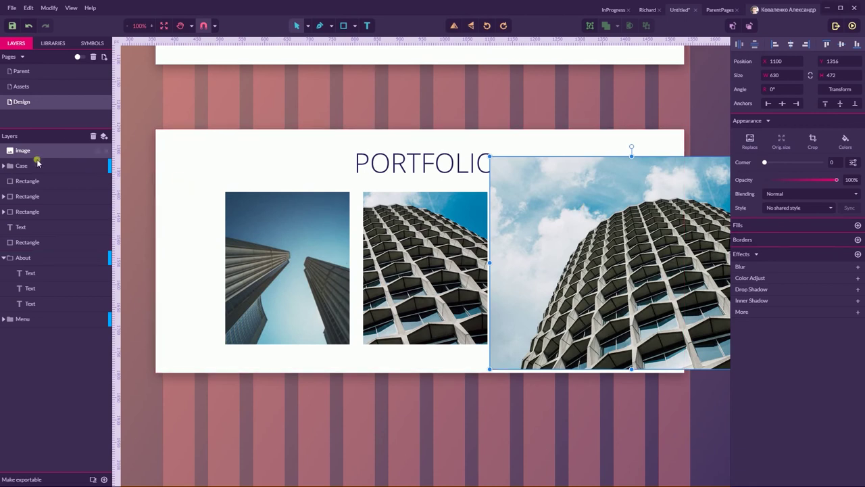
drag(34, 167, 35, 169)
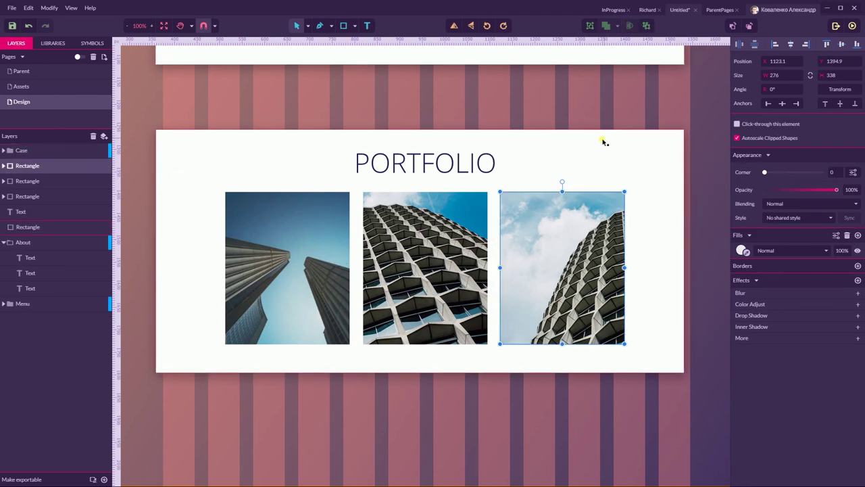
click(536, 109)
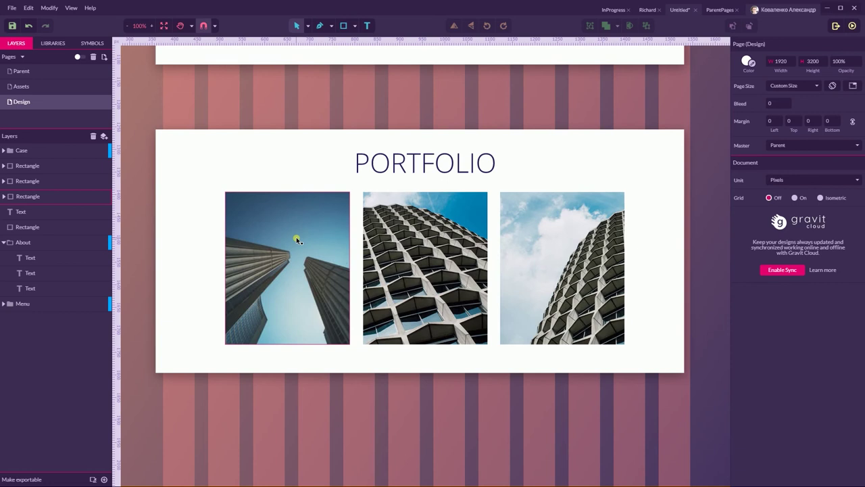
Step: Extend the white PORTFOLIO card downward to a height of about 552 px
click(381, 371)
drag(420, 374, 419, 376)
key(ctrl+minus)
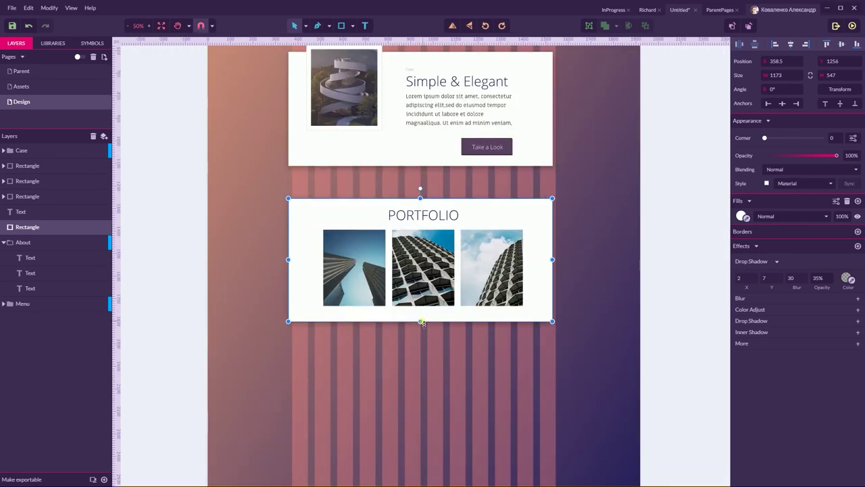
mouse_move(422, 323)
mouse_down()
mouse_move(420, 384)
mouse_move(421, 325)
mouse_up()
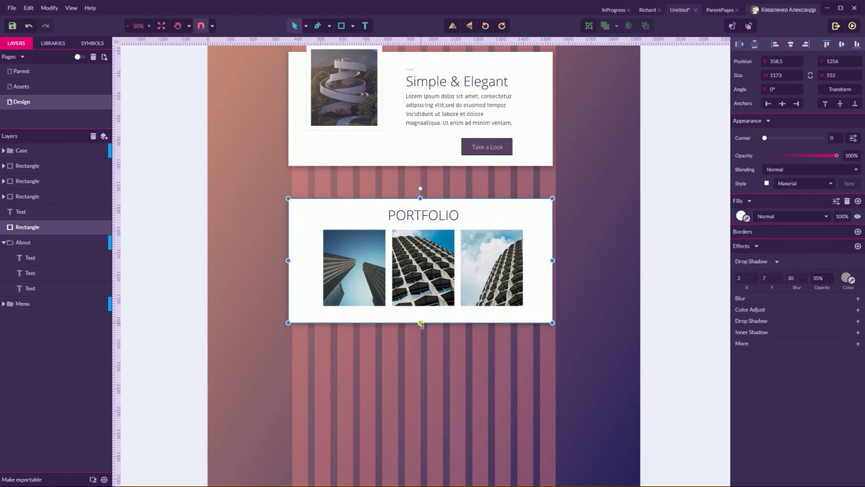
Step: Shift the white backgrounds of the case and PORTFOLIO cards to about X 372 and 370, in line with the column guides
click(312, 146)
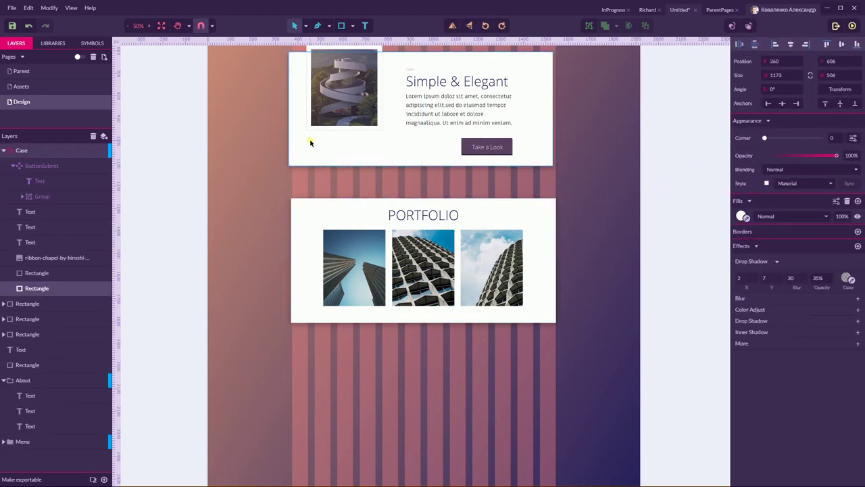
drag(311, 142, 313, 142)
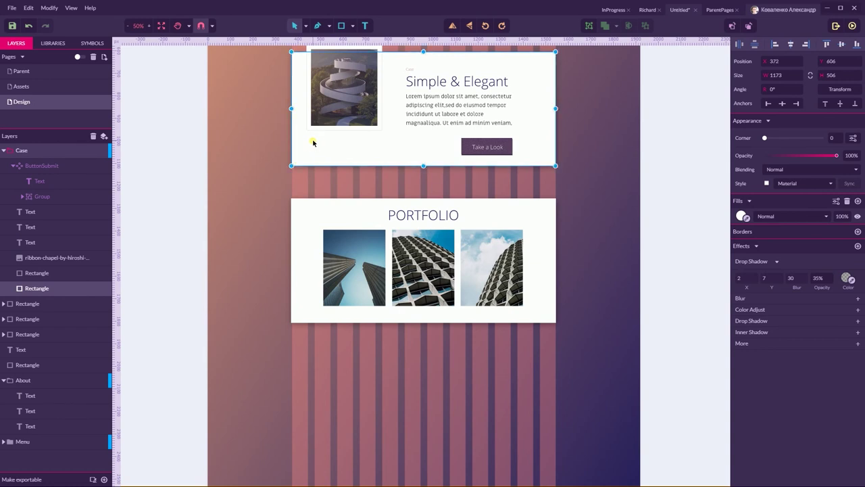
click(300, 212)
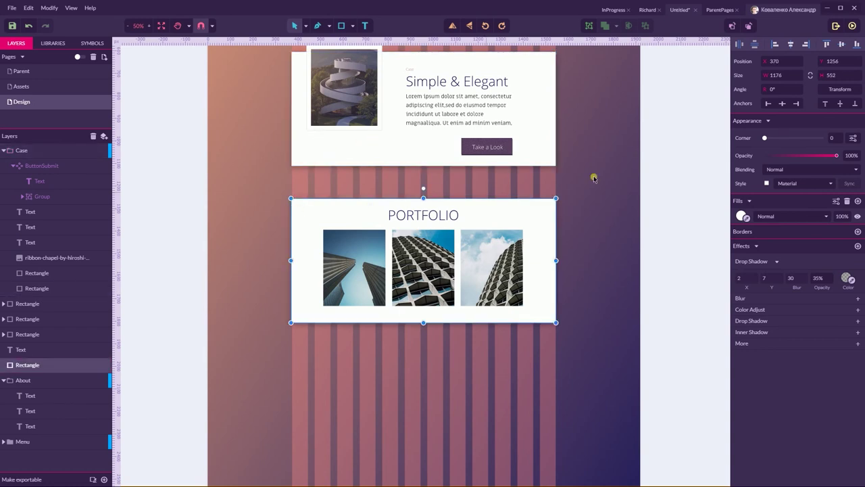
click(669, 169)
Step: Using the Richard design's Testimonials section as reference, draw a rectangle about 1174 by 522 px below the PORTFOLIO card and apply the Material style
click(645, 12)
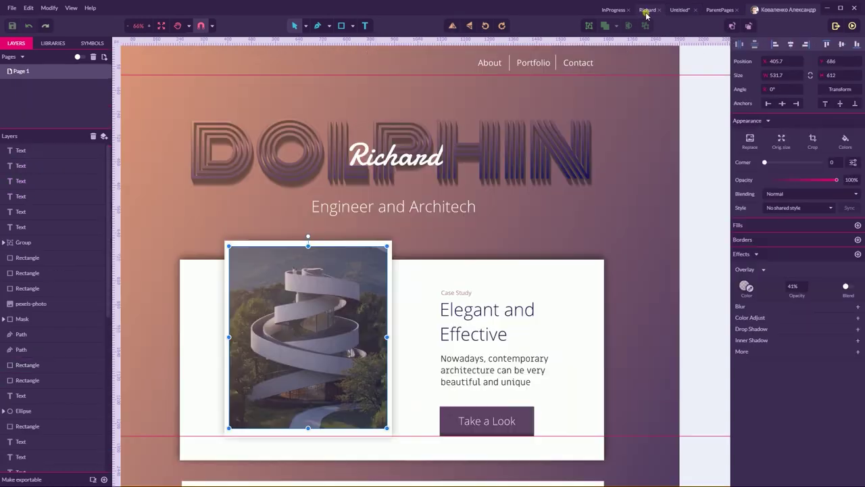
scroll(610, 142, down, 10)
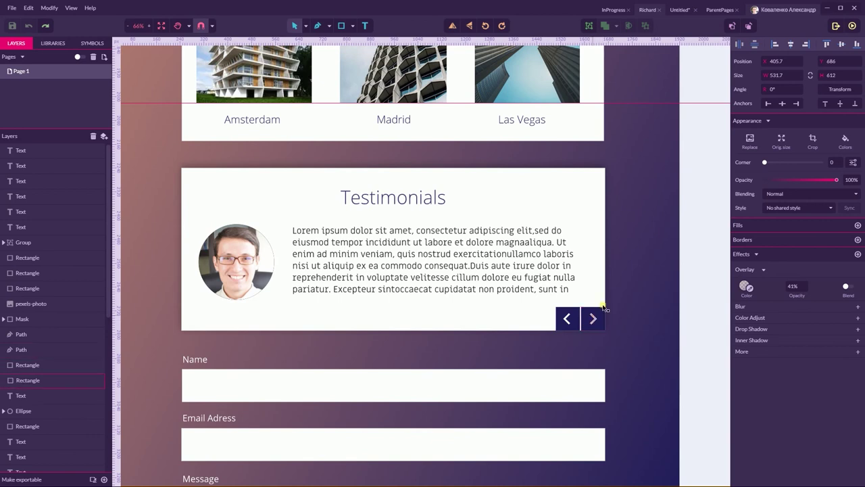
click(679, 9)
scroll(594, 167, down, 3)
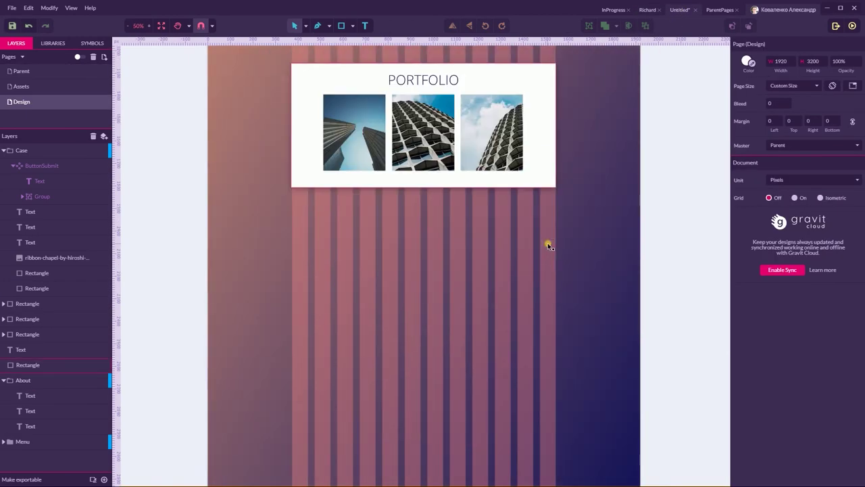
click(352, 26)
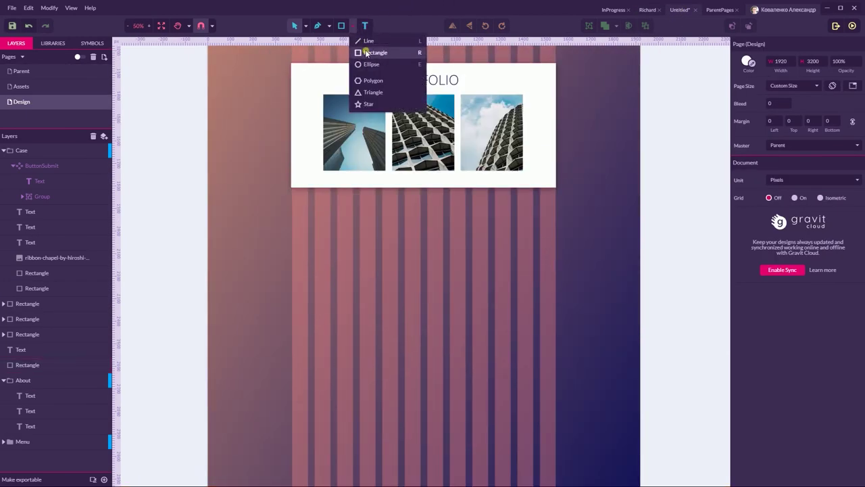
click(365, 53)
mouse_move(291, 208)
mouse_down()
mouse_move(366, 290)
mouse_move(555, 321)
mouse_up()
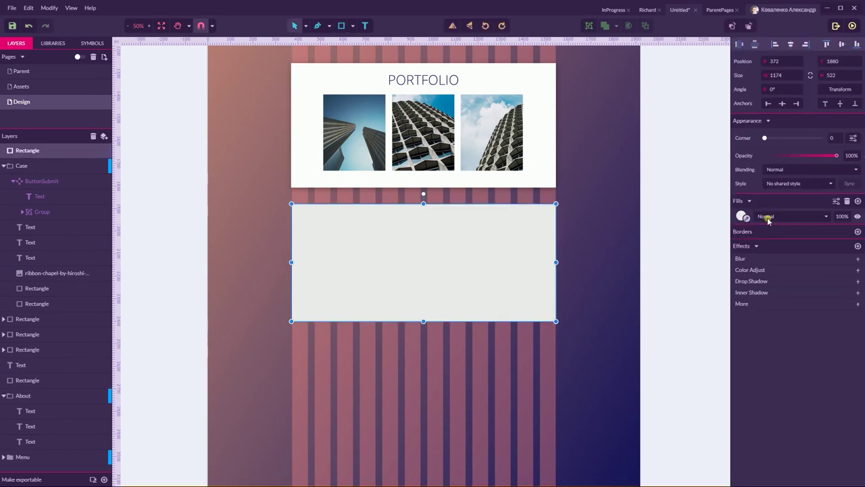
click(775, 183)
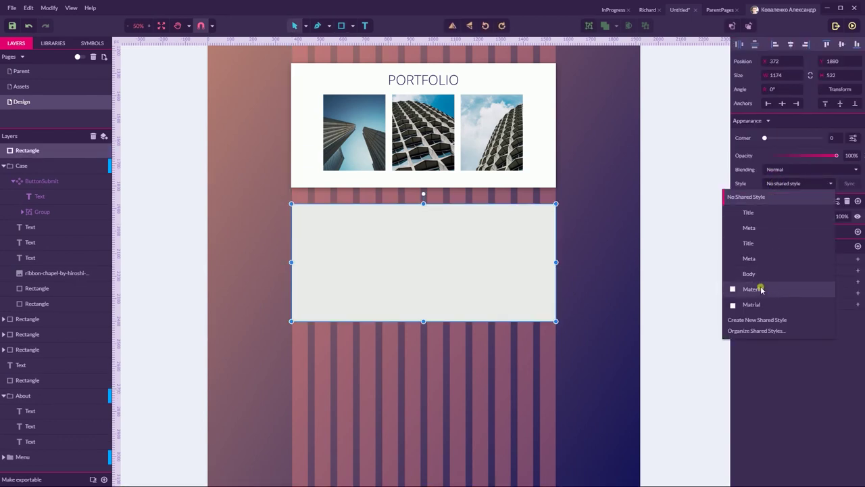
click(759, 286)
Step: Draw a circle about 294 px across near the new card's left edge, fill it grey, and centre it vertically in the card
click(352, 26)
click(368, 64)
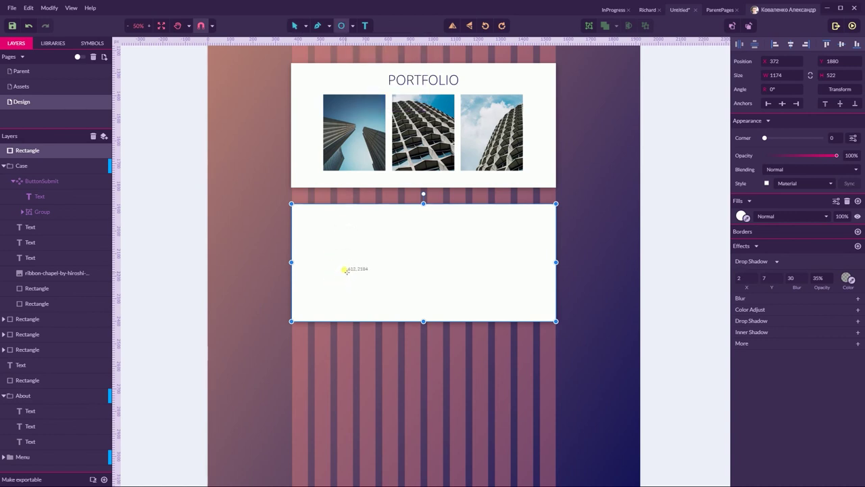
drag(348, 261, 380, 293)
click(743, 238)
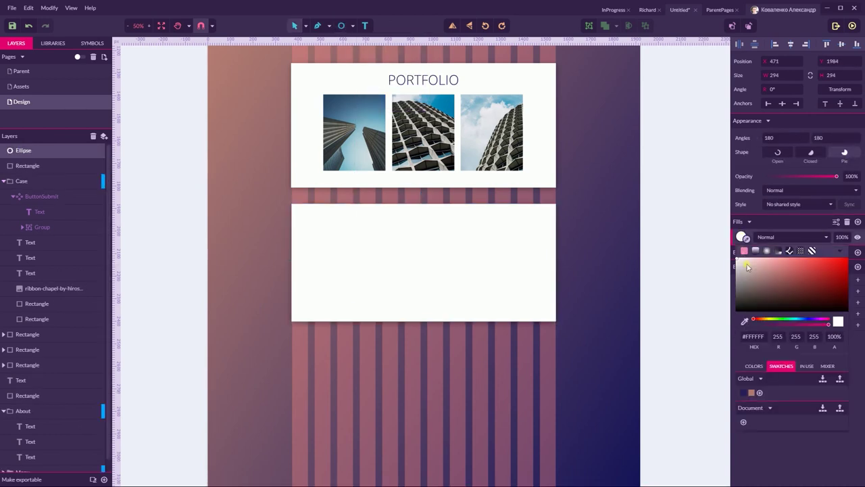
click(742, 250)
drag(359, 252, 357, 257)
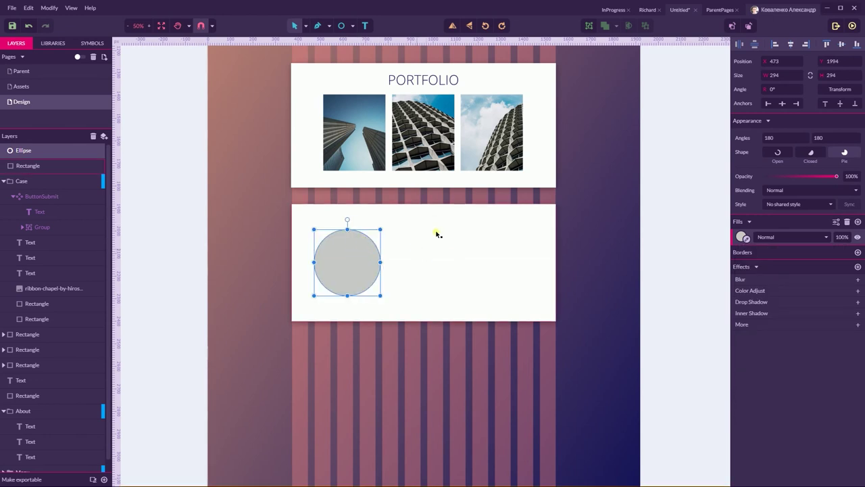
Step: Place the portrait photo from the computer's files over the grey circle and scale it to about 332 by 332 px
click(841, 10)
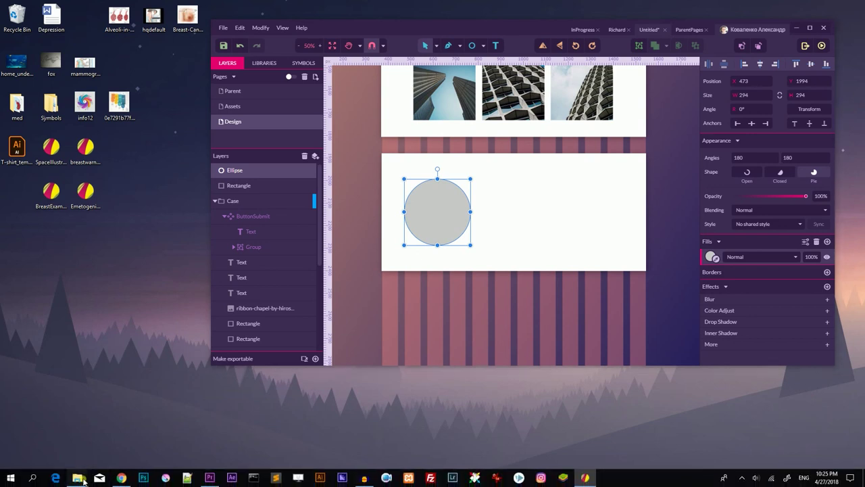
mouse_move(79, 477)
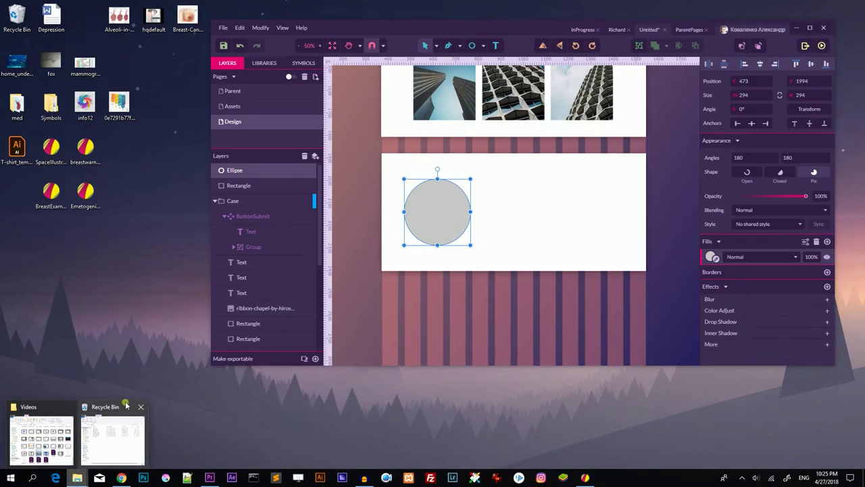
key(super+e)
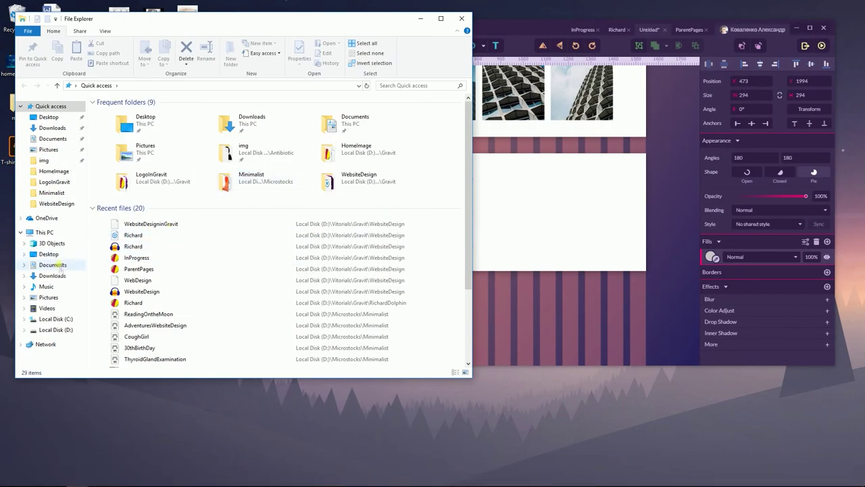
click(51, 253)
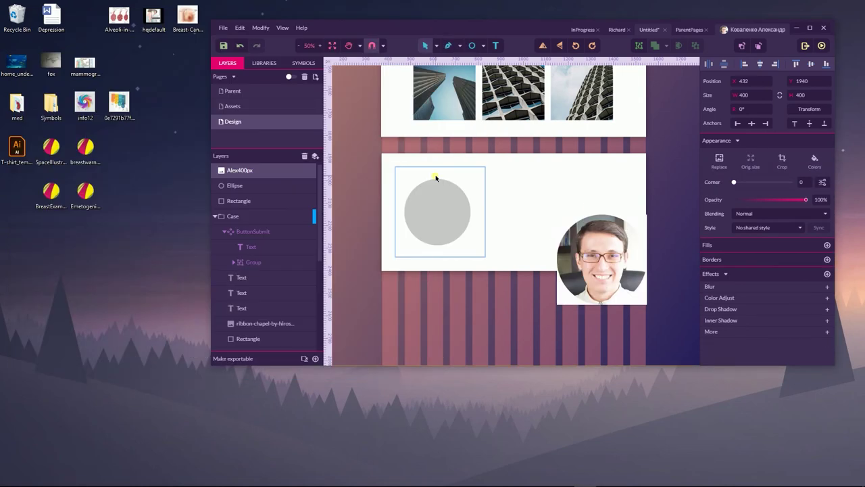
drag(638, 218, 473, 177)
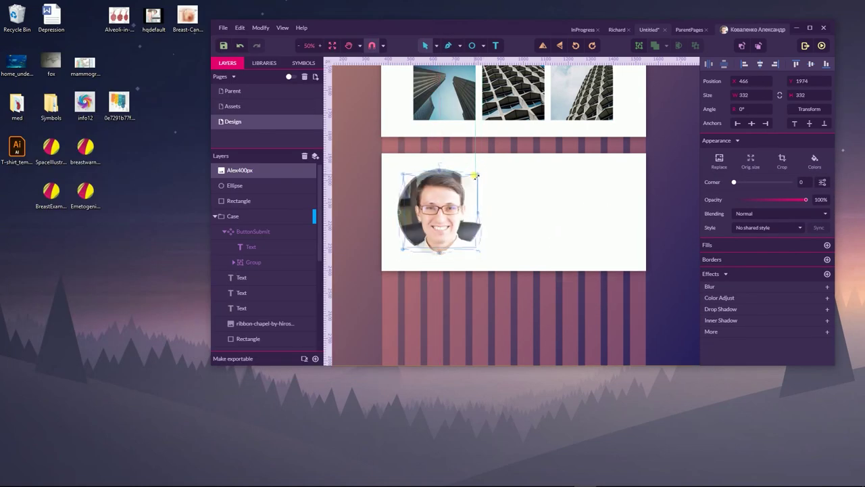
Step: Clip the portrait inside the circle and shrink the clipped photo to about 296 by 296 px to fit it
click(265, 188)
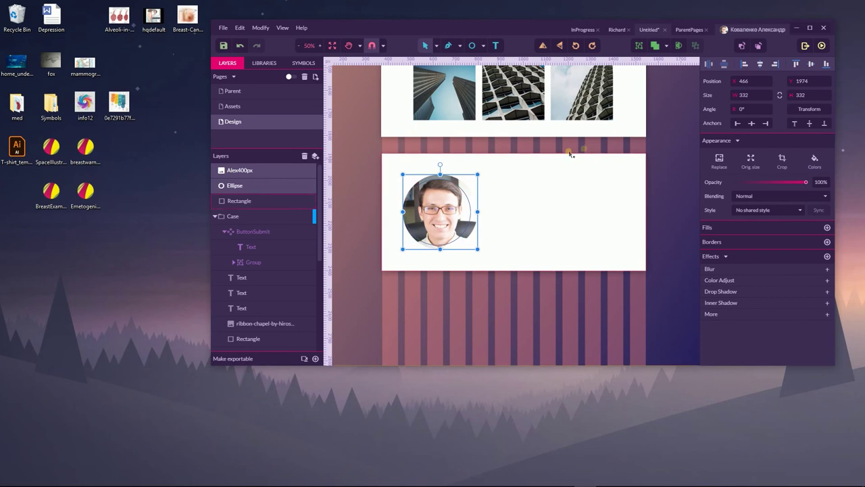
click(678, 45)
double_click(437, 206)
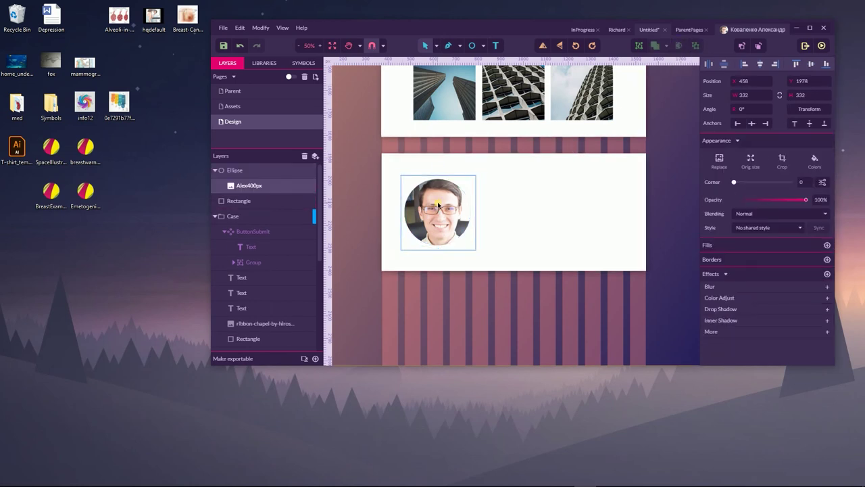
drag(476, 175, 473, 181)
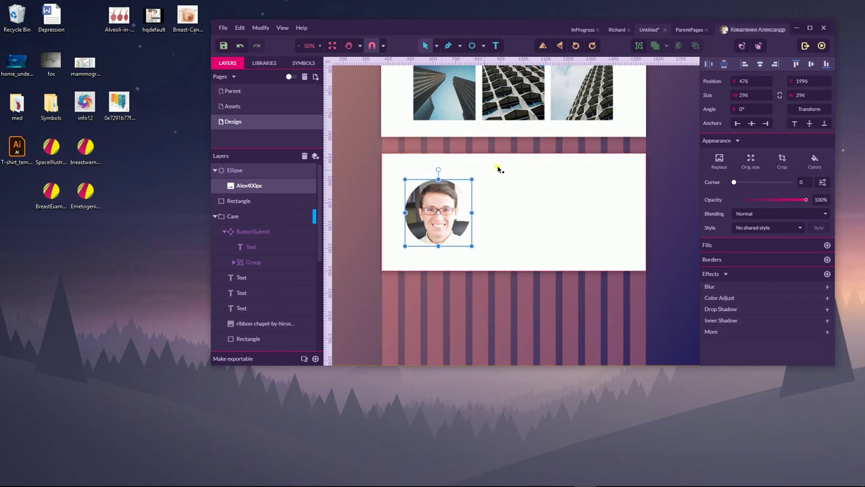
click(215, 170)
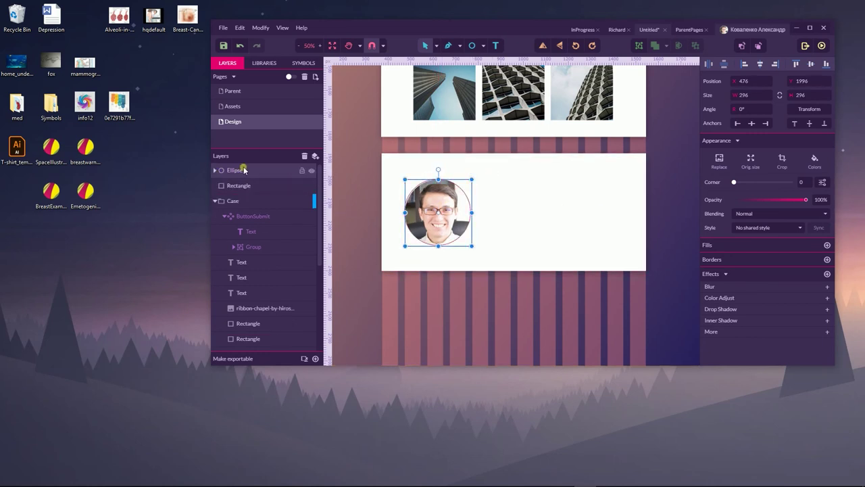
Step: Add a text box about 652 by 250 px beside the portrait in the testimonials card and enter "Lorem"
click(517, 199)
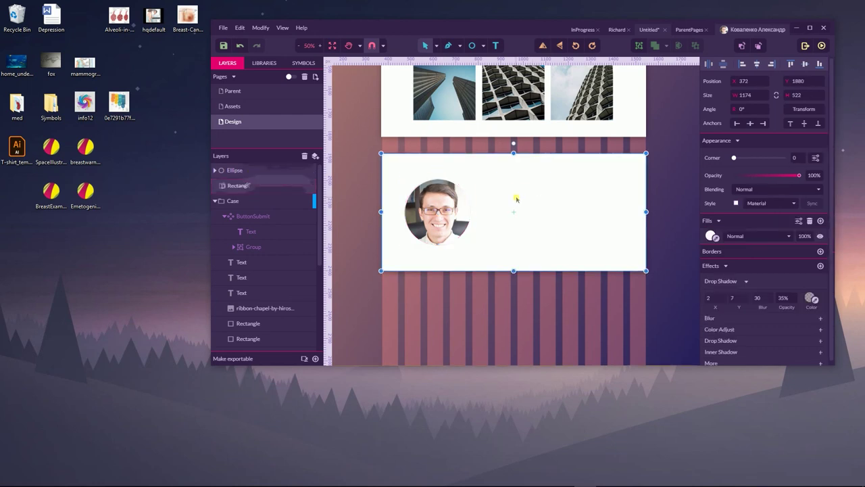
click(497, 45)
drag(477, 183, 626, 240)
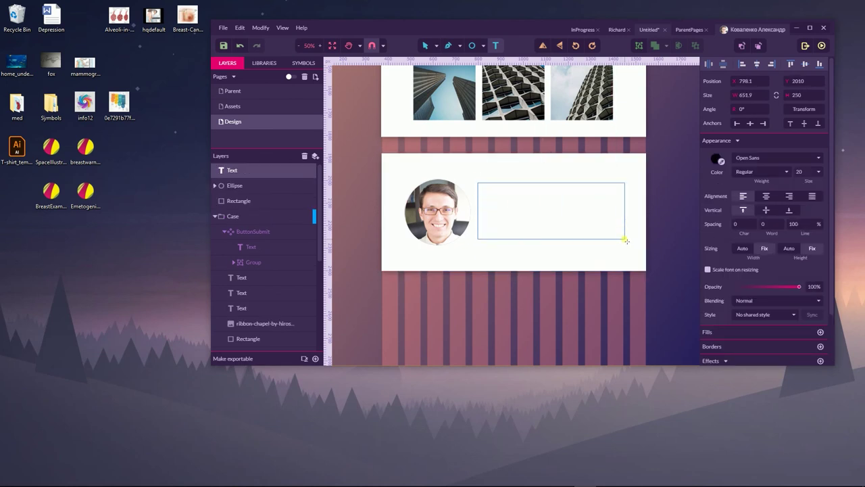
text(Your)
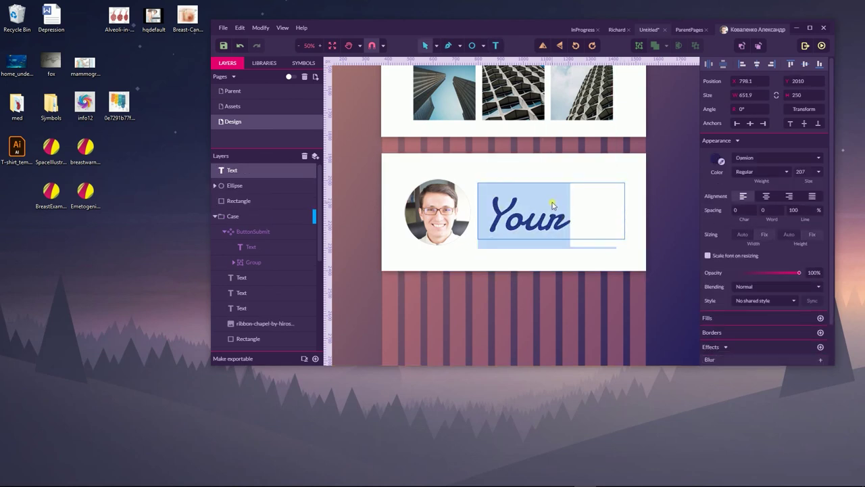
key(BackSpace)
text(Lore)
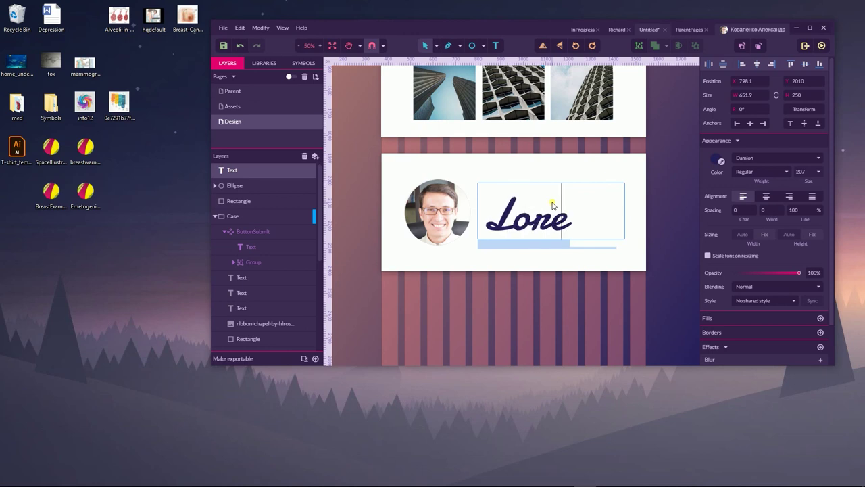
text(m)
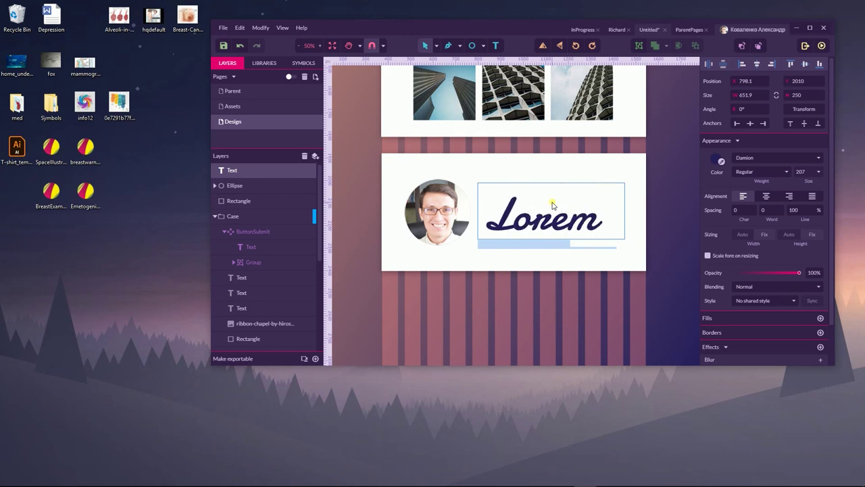
key(Escape)
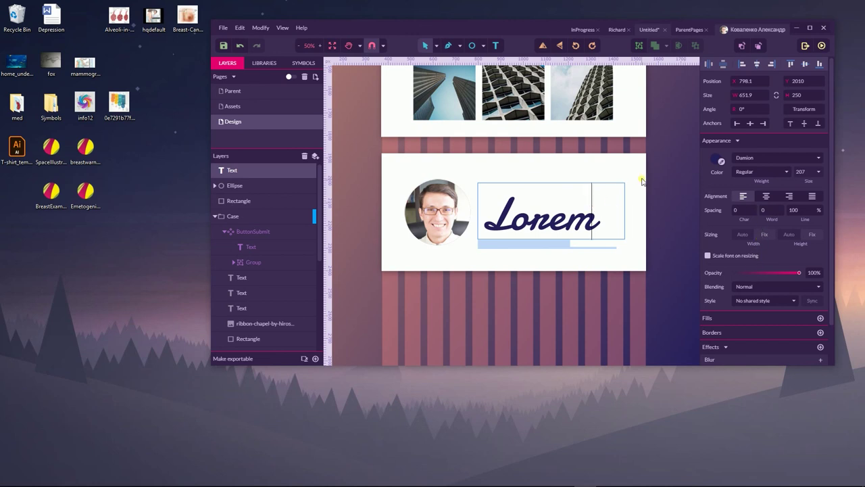
key(Escape)
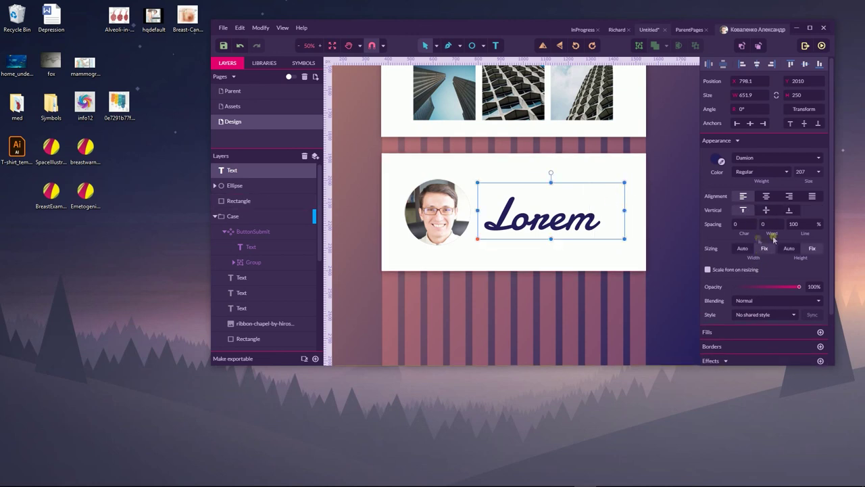
Step: Apply the Body style to the testimonial text and fill the text box with a multi-line Lorem ipsum paragraph
click(748, 315)
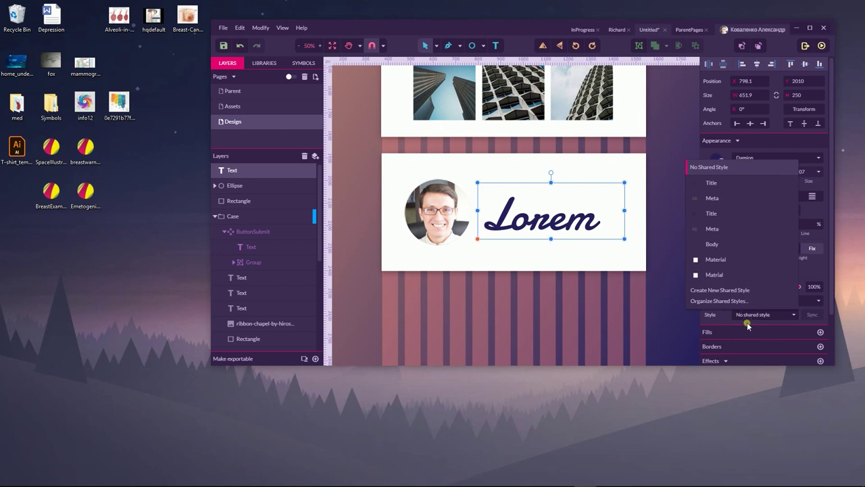
click(713, 243)
drag(556, 200, 557, 204)
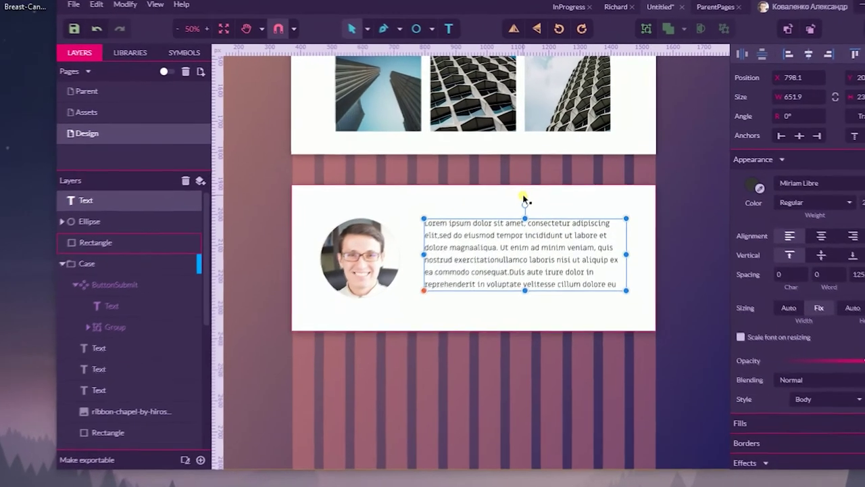
click(432, 28)
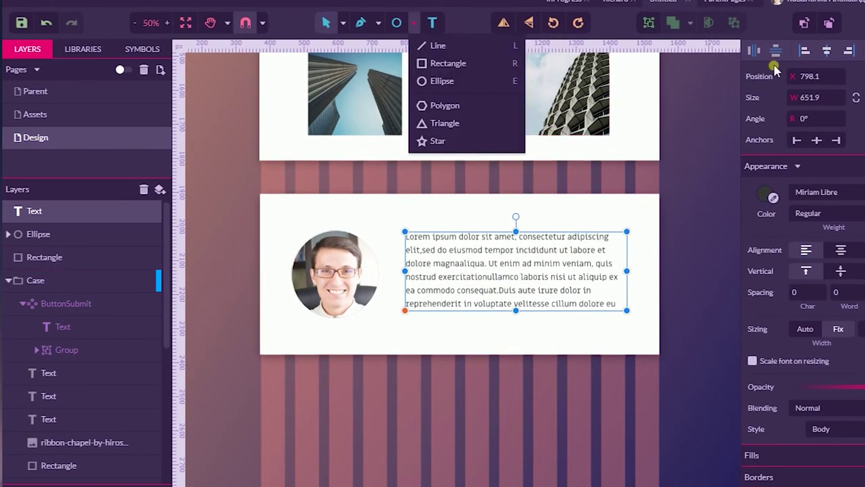
click(131, 50)
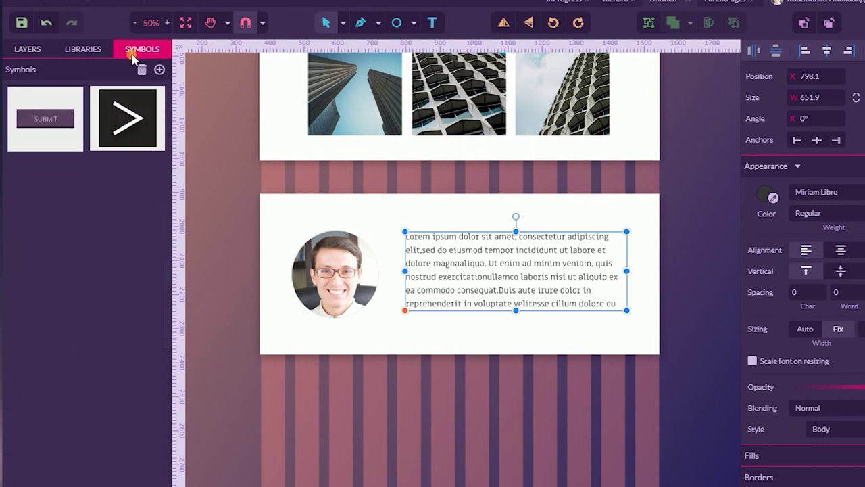
double_click(127, 118)
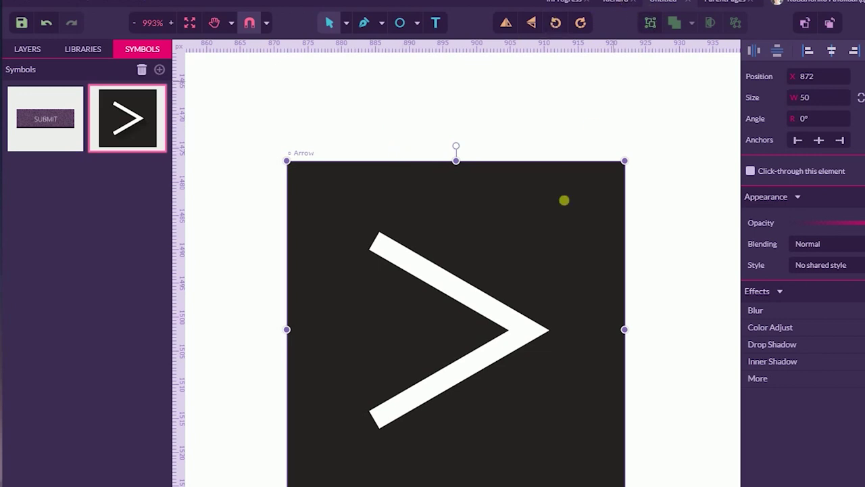
key(ctrl+minus)
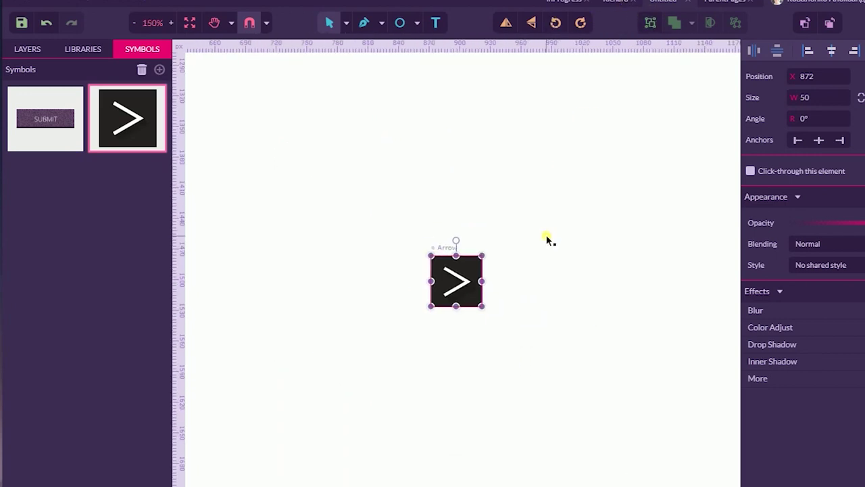
key(ctrl+plus)
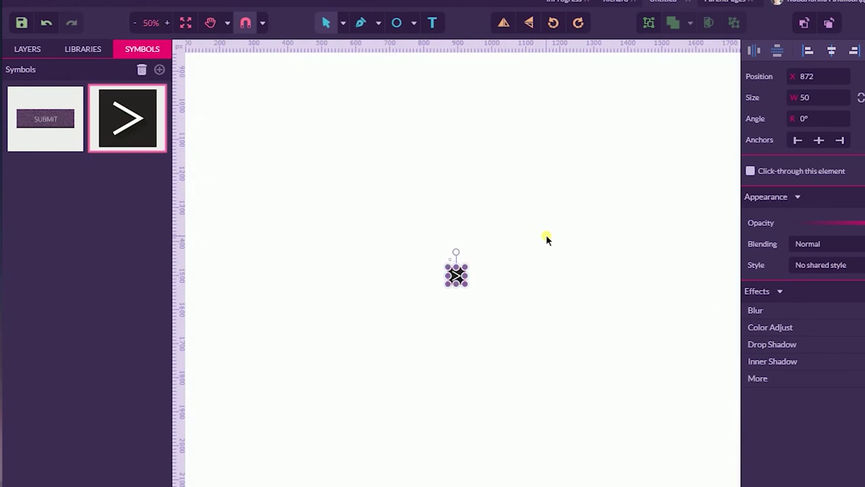
click(43, 52)
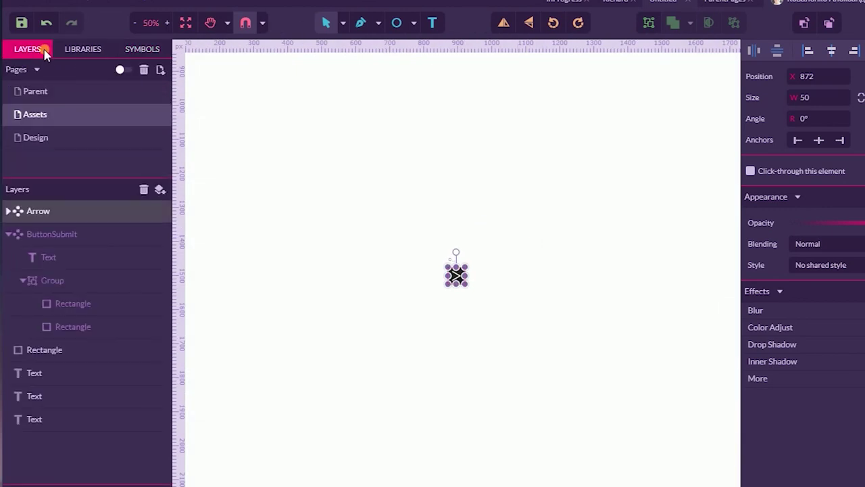
click(142, 60)
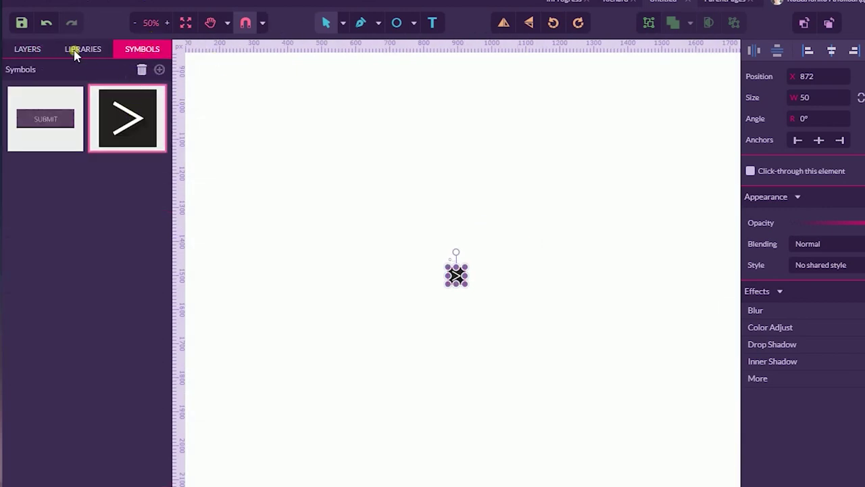
click(33, 52)
click(24, 139)
scroll(181, 132, down, 3)
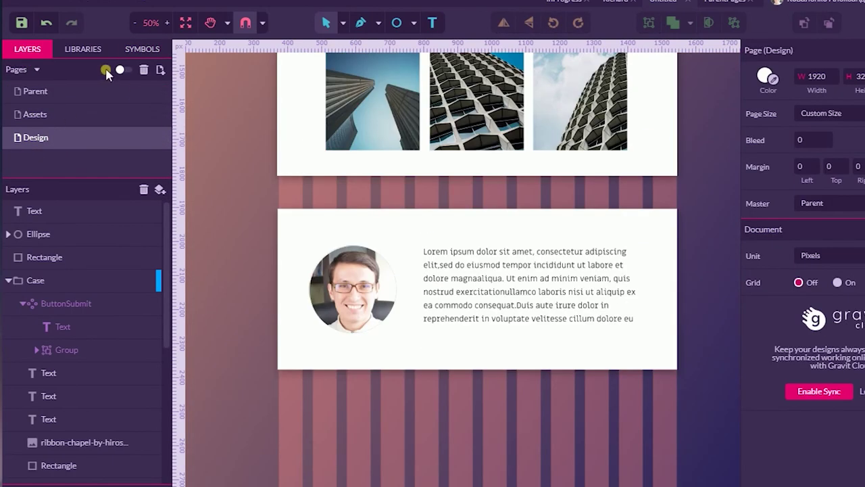
Step: Place the Arrow symbol in the testimonials card's lower-right corner and put a horizontally flipped copy to its left
click(142, 49)
drag(110, 112, 660, 351)
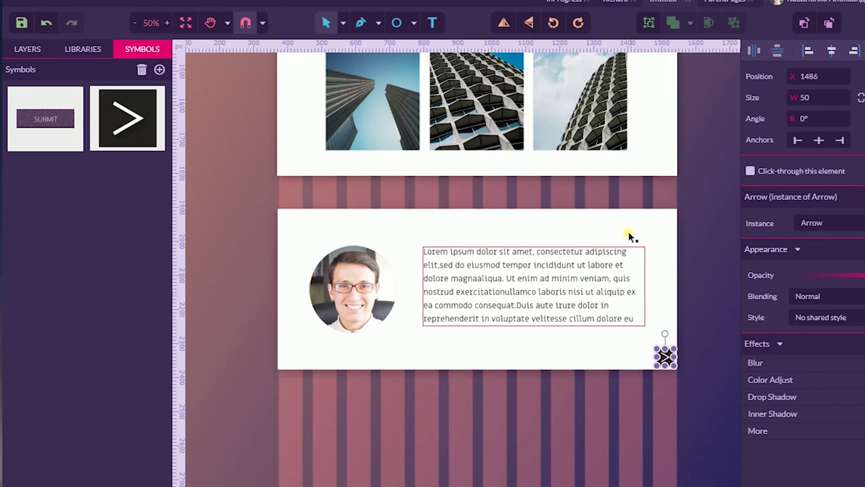
click(503, 24)
drag(666, 358, 644, 357)
click(716, 309)
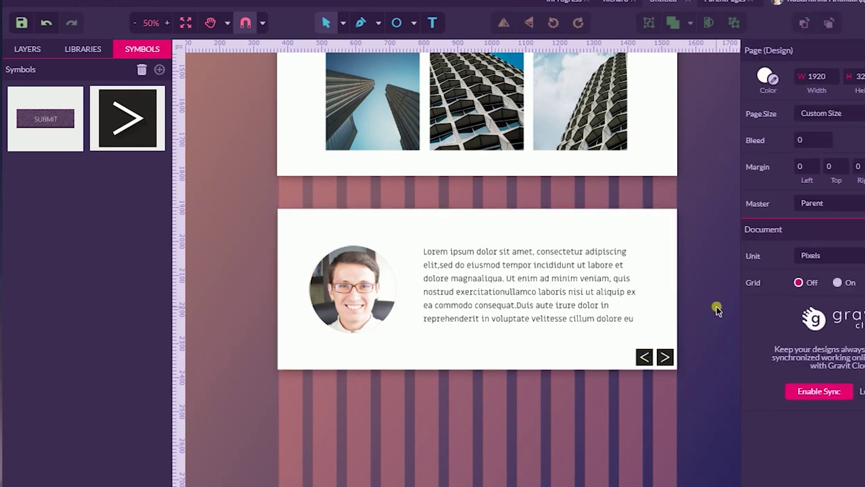
Step: Draw three light grey rectangles about 1176 px wide below the testimonials card, two narrow and one taller, spanning about 568 px in height
scroll(717, 306, down, 3)
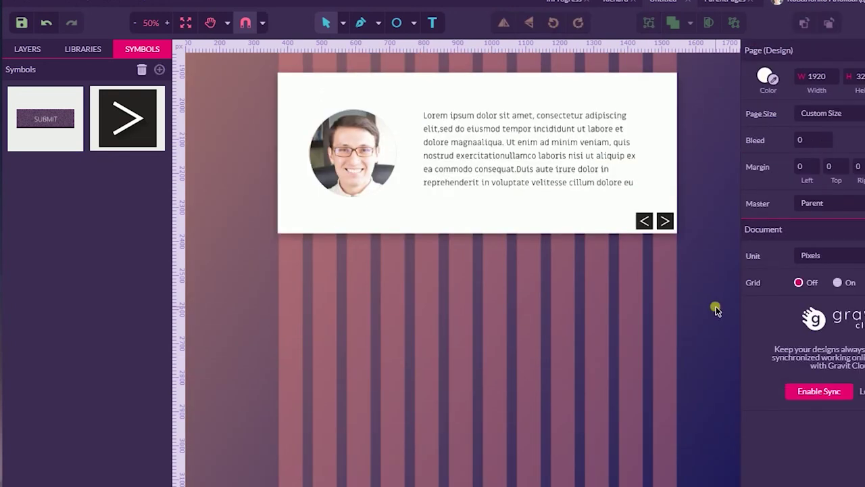
scroll(715, 306, down, 2)
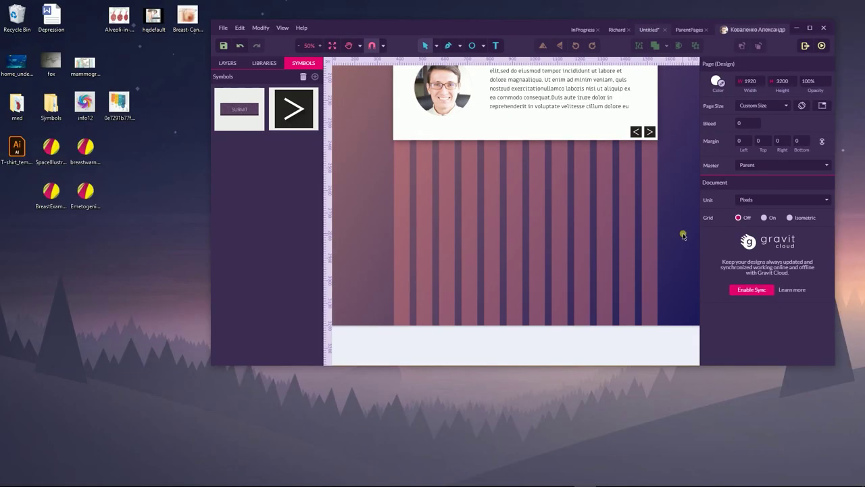
scroll(683, 234, up, 2)
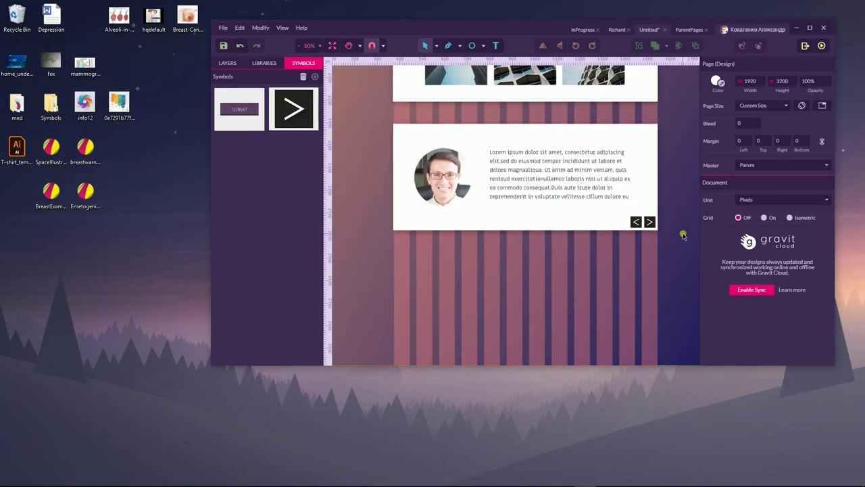
click(486, 47)
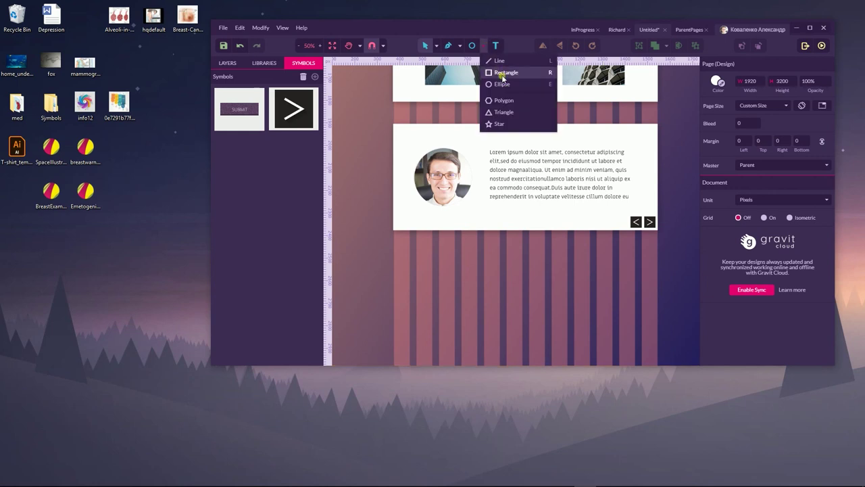
click(501, 72)
scroll(502, 255, down, 3)
scroll(502, 255, up, 2)
mouse_move(657, 234)
mouse_down()
mouse_move(393, 212)
mouse_move(392, 223)
mouse_up()
drag(542, 227, 524, 342)
scroll(374, 176, up, 3)
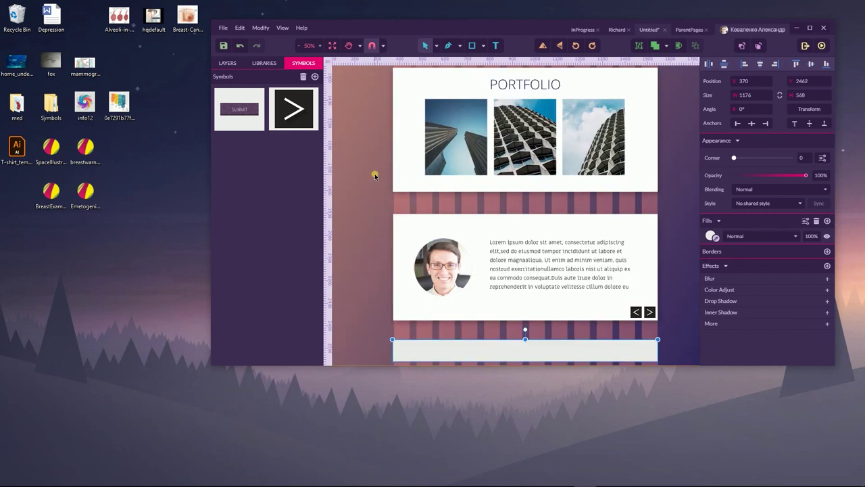
Step: Move the PORTFOLIO and testimonials cards up together to Y 1182, closer to the Simple & Elegant case card
click(344, 154)
click(473, 135)
scroll(546, 256, up, 4)
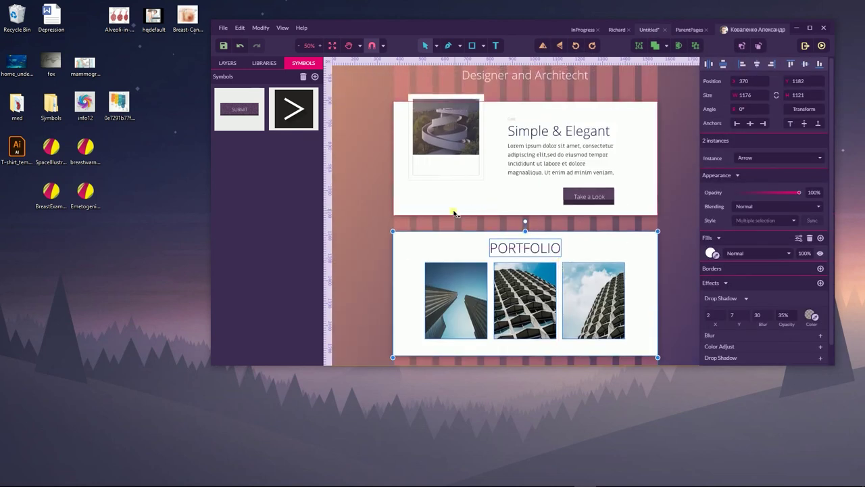
scroll(446, 215, down, 3)
click(340, 261)
Step: Select the testimonials card with all its contents and nudge it up to Y 1803, closer to the PORTFOLIO card
scroll(411, 242, down, 3)
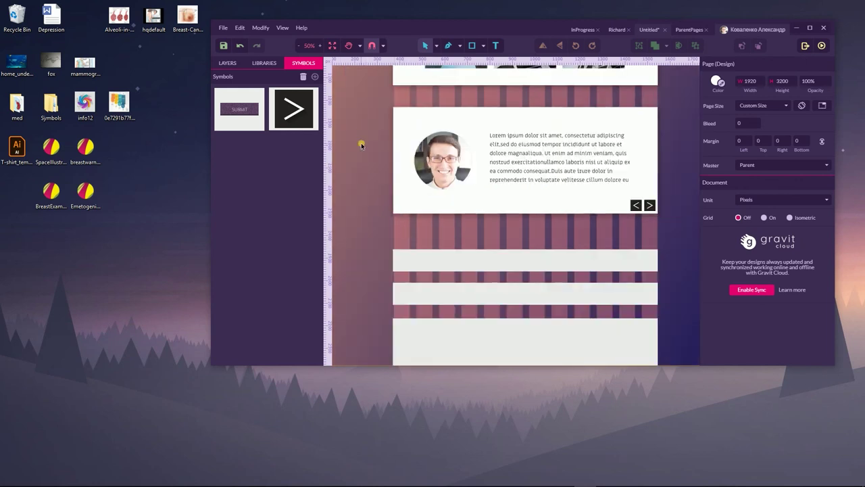
drag(362, 132, 668, 217)
key(shift+Up)
key(shift+Up)
key(shift+Up)
scroll(511, 171, up, 2)
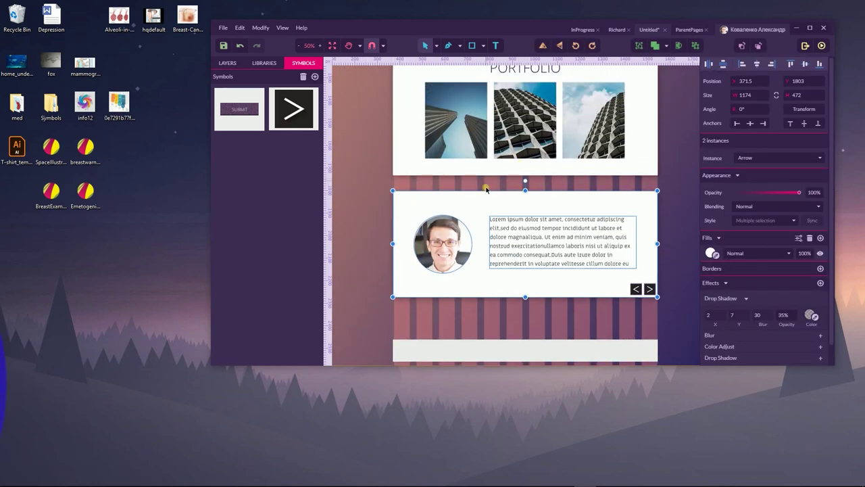
scroll(367, 236, up, 2)
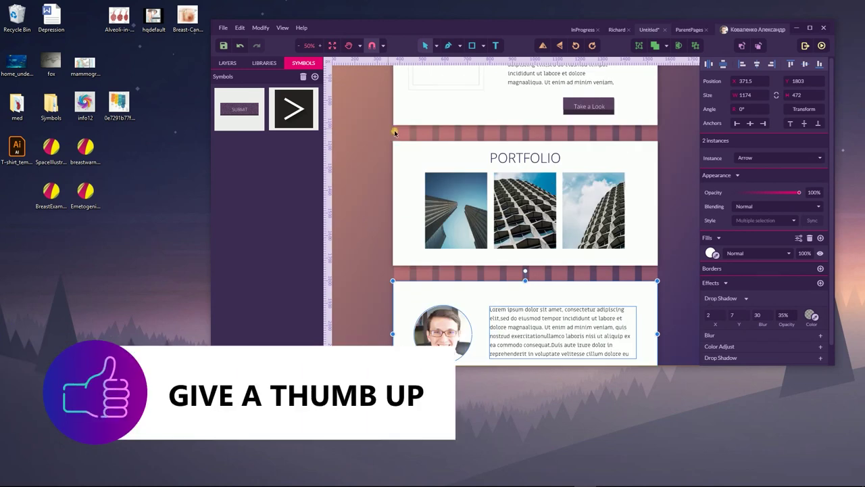
Step: Select the three grey rectangles and nudge them up together towards the testimonials card
scroll(387, 131, down, 3)
drag(367, 193, 633, 348)
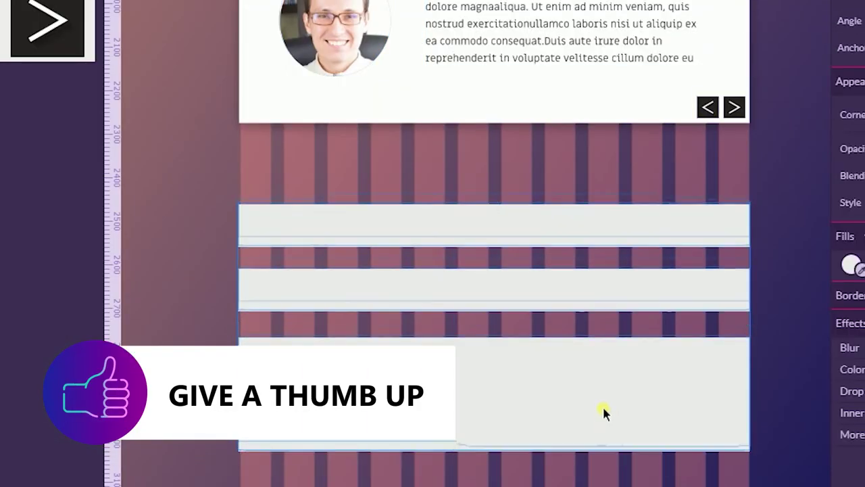
key(shift+Up)
key(shift+Up)
key(shift+Up)
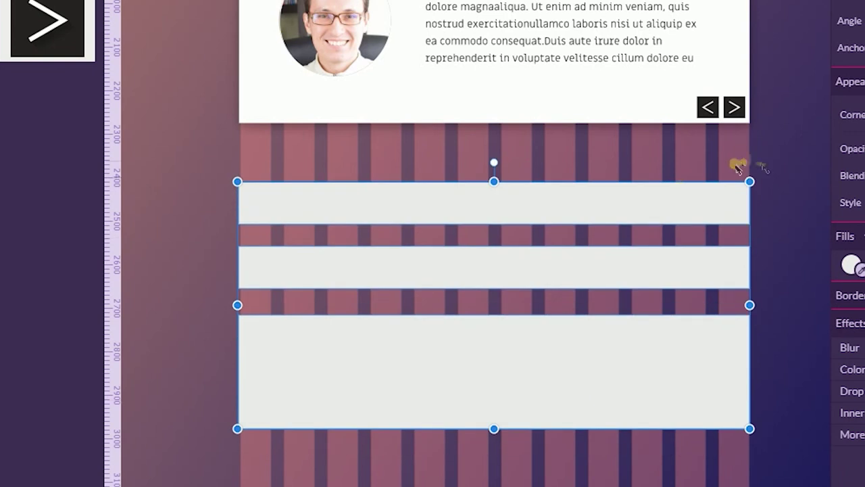
click(735, 167)
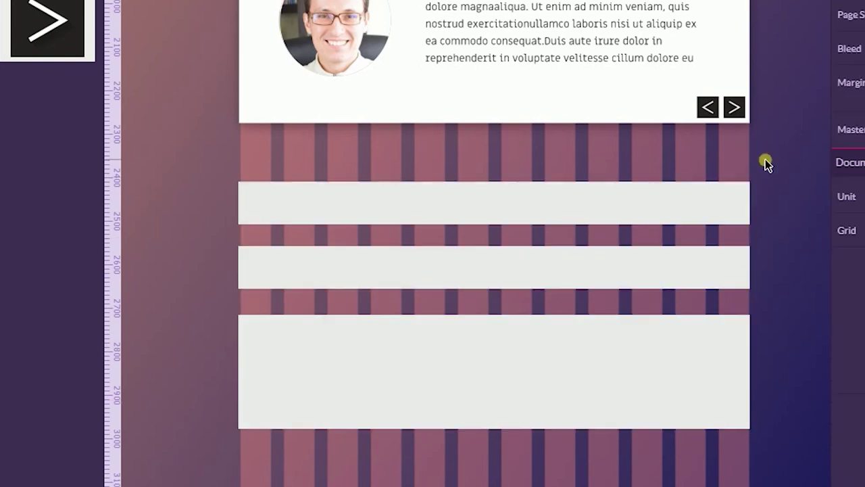
Step: Move the two lower grey rectangles down to leave wider, roughly equal gaps between all three
click(456, 288)
shift+click(466, 352)
drag(465, 352, 558, 375)
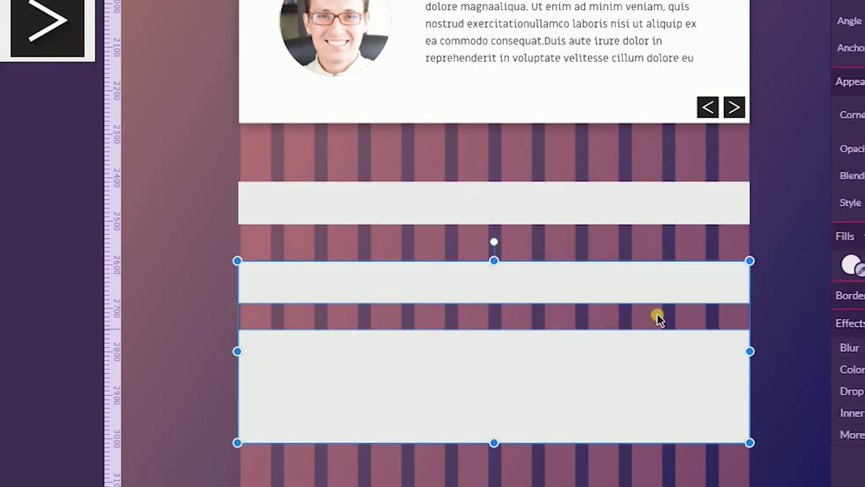
click(824, 275)
drag(663, 274, 660, 270)
click(603, 367)
scroll(603, 370, down, 3)
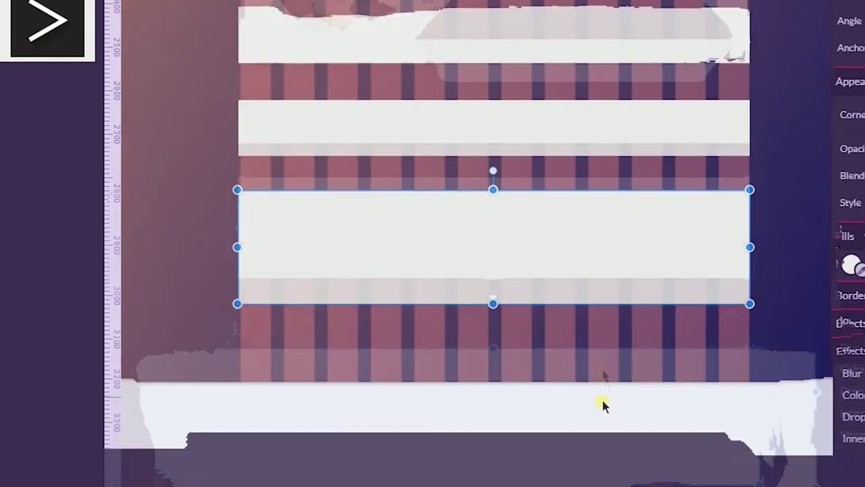
scroll(571, 297, up, 3)
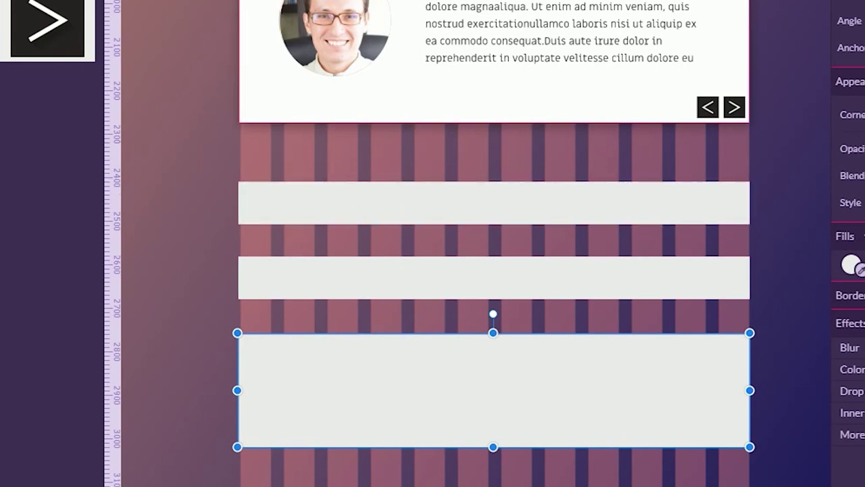
Step: Add a text object reading Email over the upper form-field rectangles
click(244, 169)
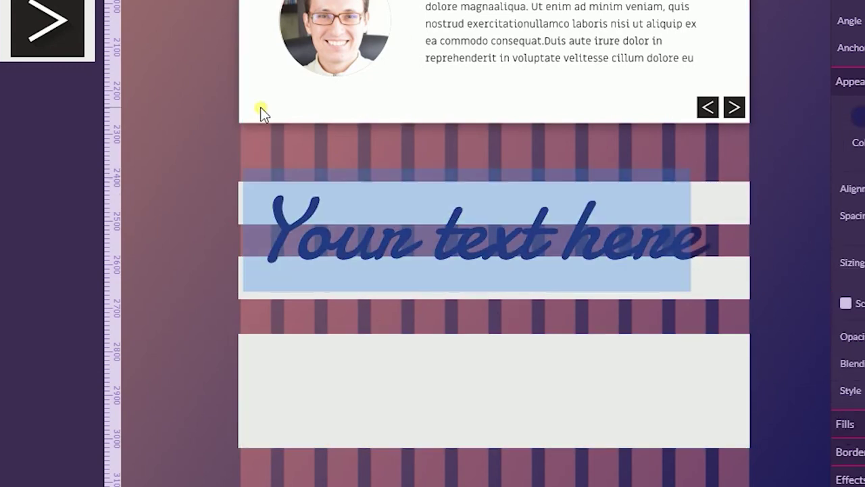
key(BackSpace)
text(En)
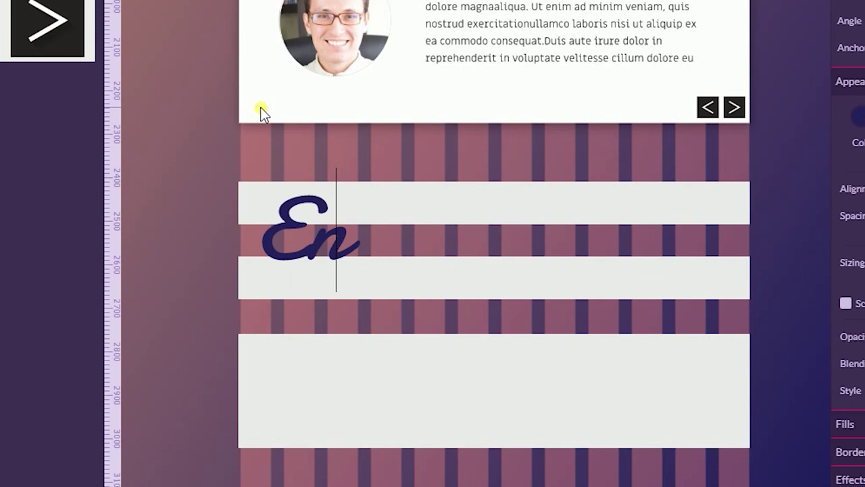
text(mail)
key(Escape)
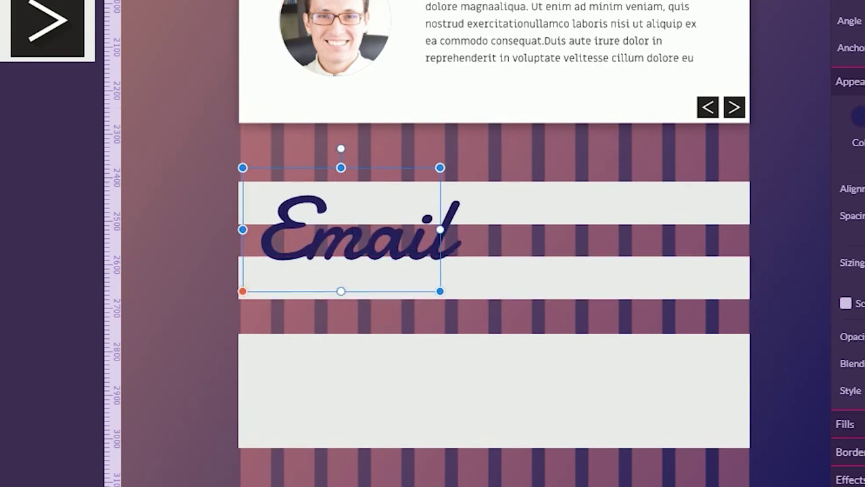
Step: Apply the second Title shared style to the Email label, move it above the first field and colour it white
click(855, 114)
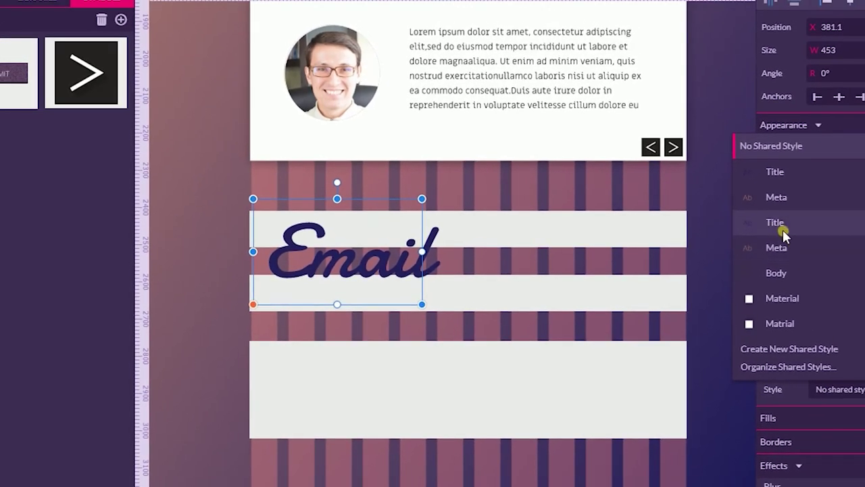
click(778, 223)
drag(284, 219, 276, 198)
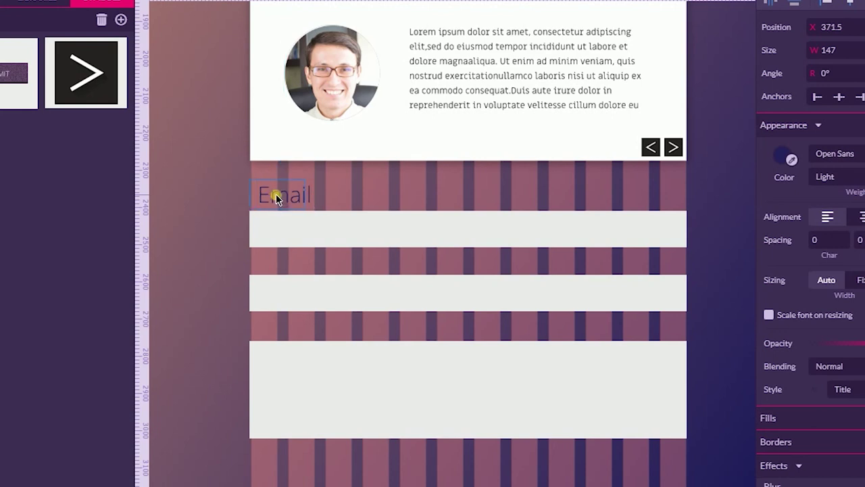
click(276, 193)
click(785, 157)
click(779, 195)
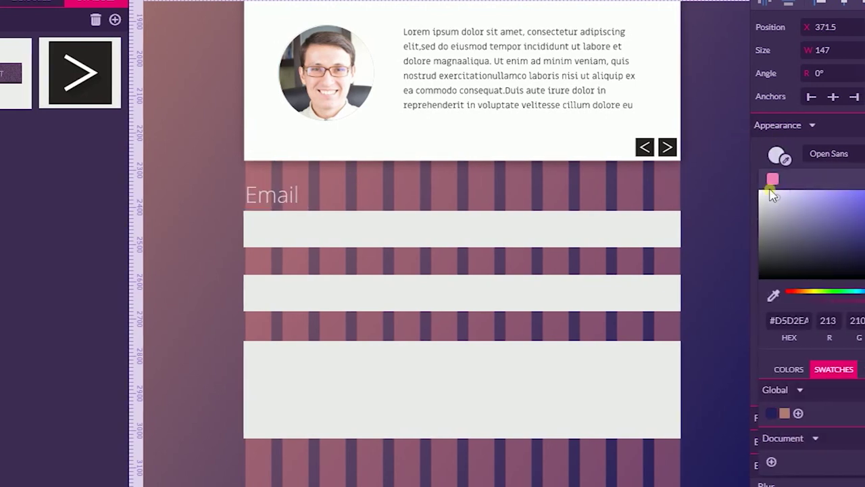
Step: Move the Email label to just above the second field and set its font size to 24
click(256, 196)
drag(208, 202, 189, 268)
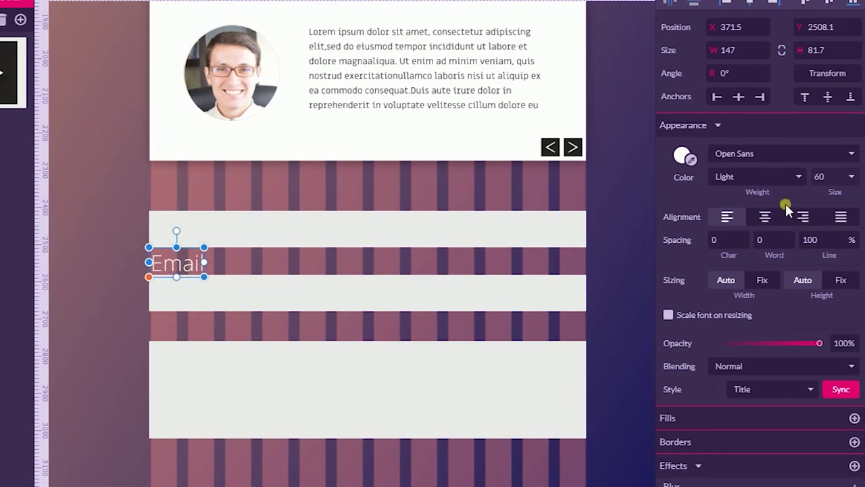
click(830, 180)
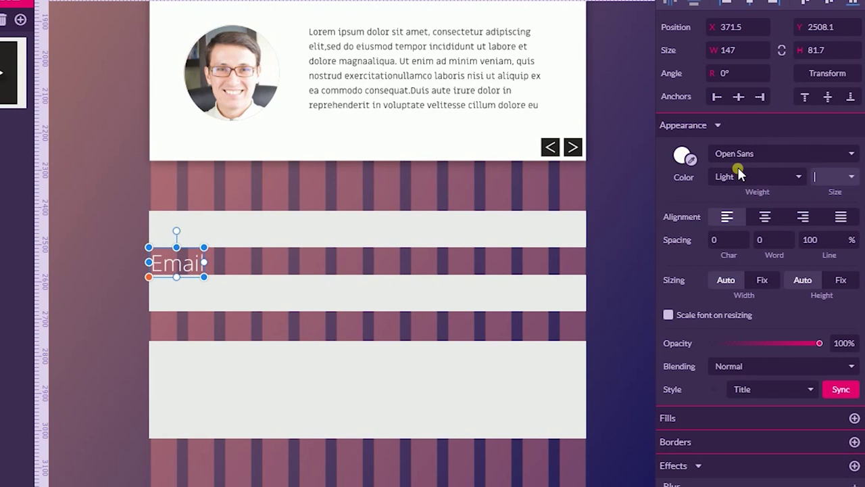
text(24)
key(Return)
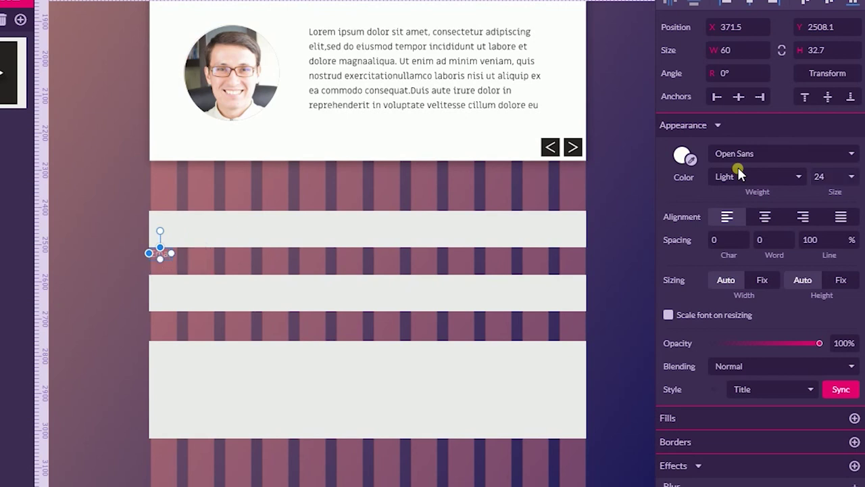
click(115, 265)
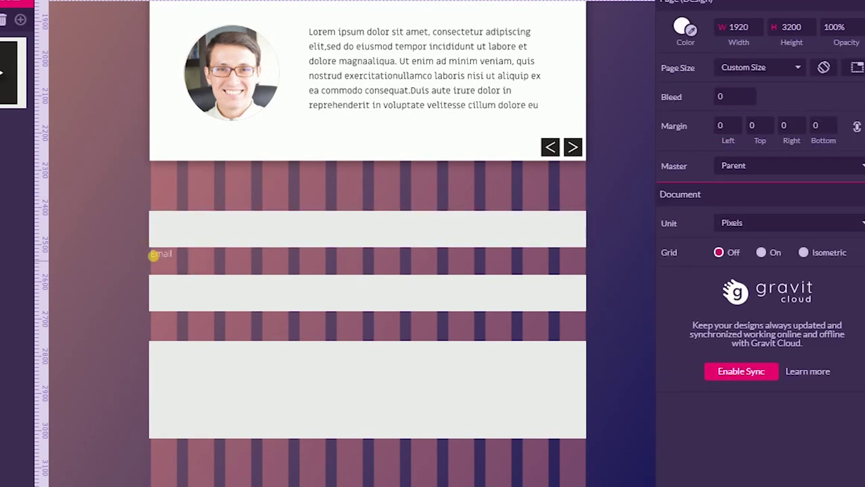
click(161, 254)
click(161, 269)
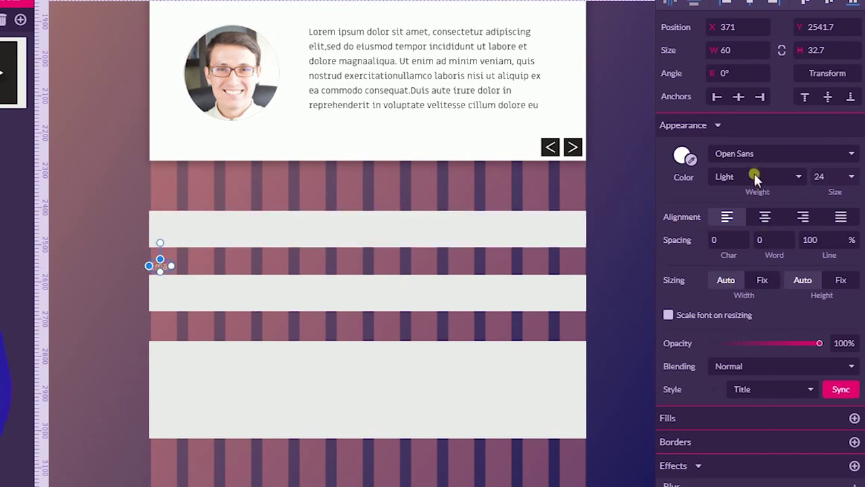
Step: Create a new shared style named label from the Email text, with all its attributes included
click(758, 386)
click(706, 348)
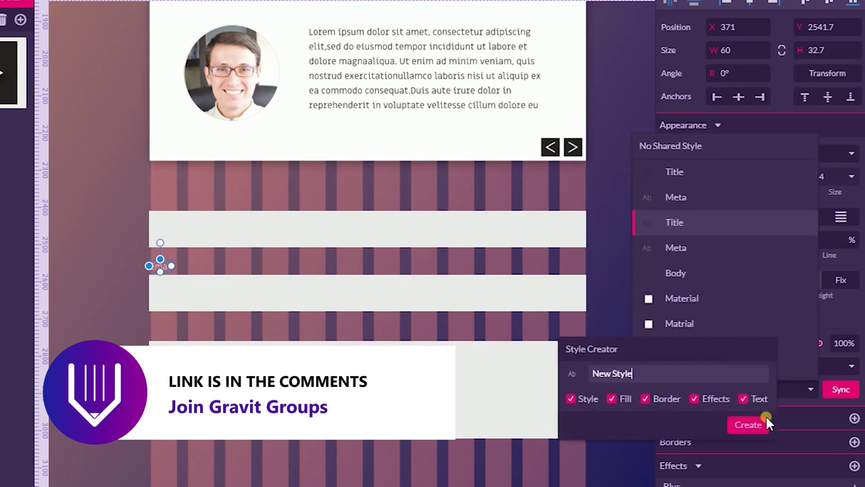
triple_click(660, 381)
key(BackSpace)
text(label)
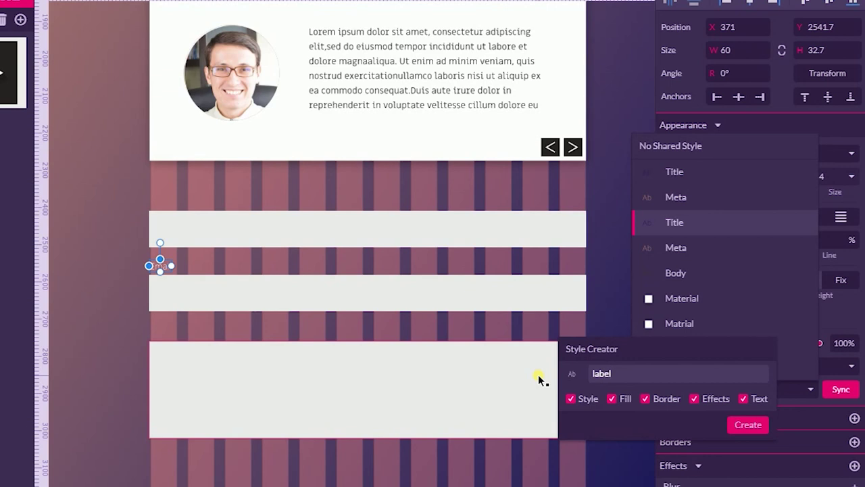
click(749, 425)
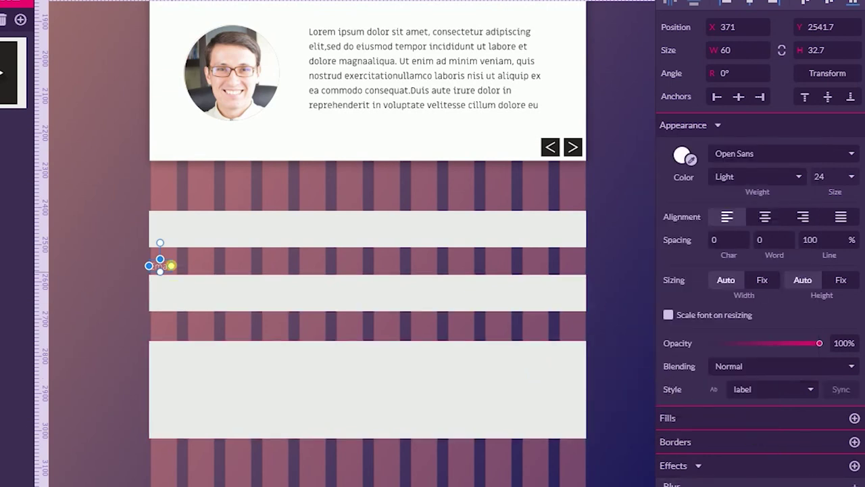
Step: Copy the label style text above the first and third fields, changing the copies to read Name and Message
drag(167, 268, 168, 203)
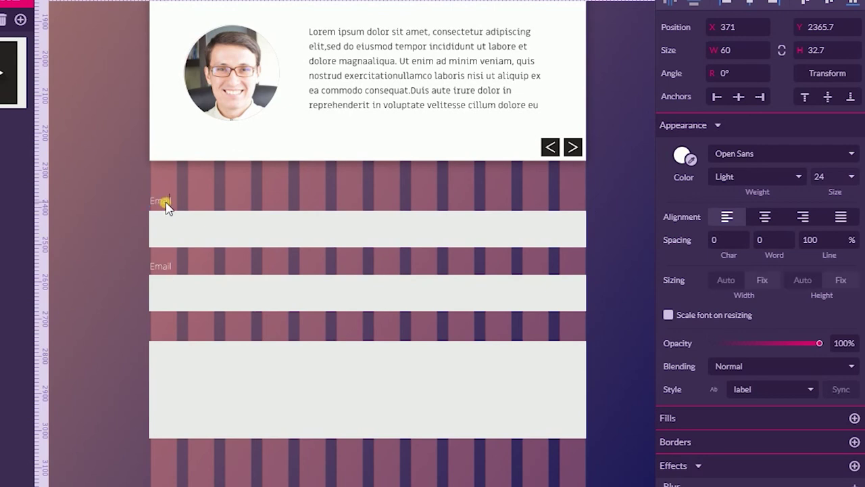
text(Name)
drag(162, 200, 171, 338)
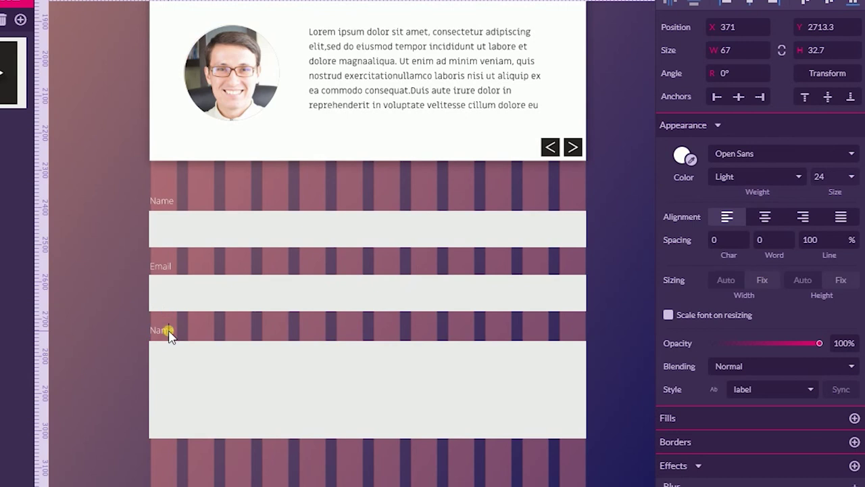
scroll(169, 336, down, 4)
text(Message)
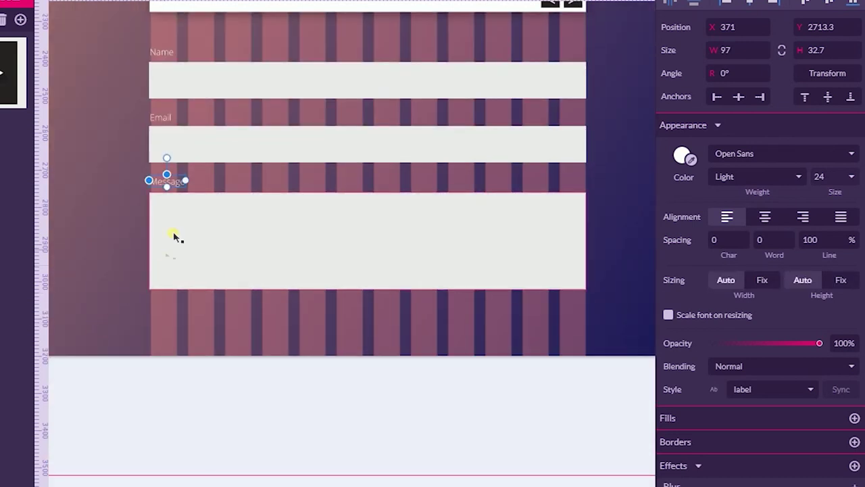
Step: Select the three form-field rectangles and change their fill to white, #FFFFFF
click(174, 234)
shift+click(237, 155)
shift+click(246, 83)
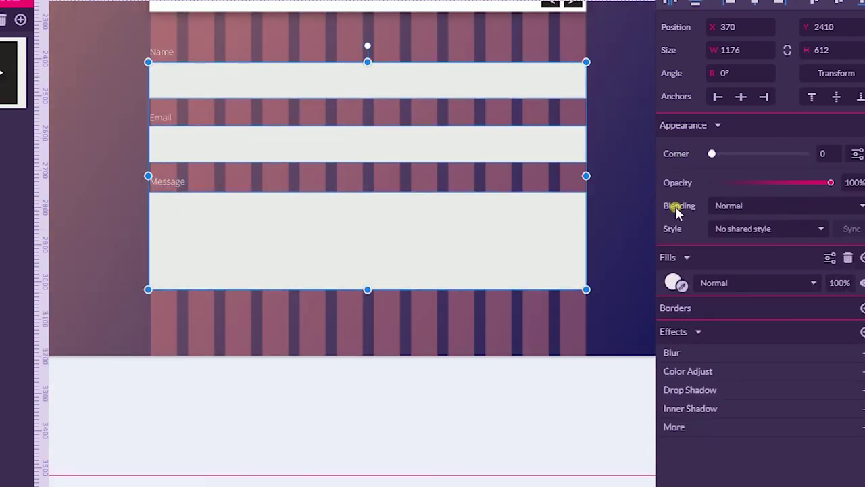
click(673, 283)
drag(713, 28, 670, 3)
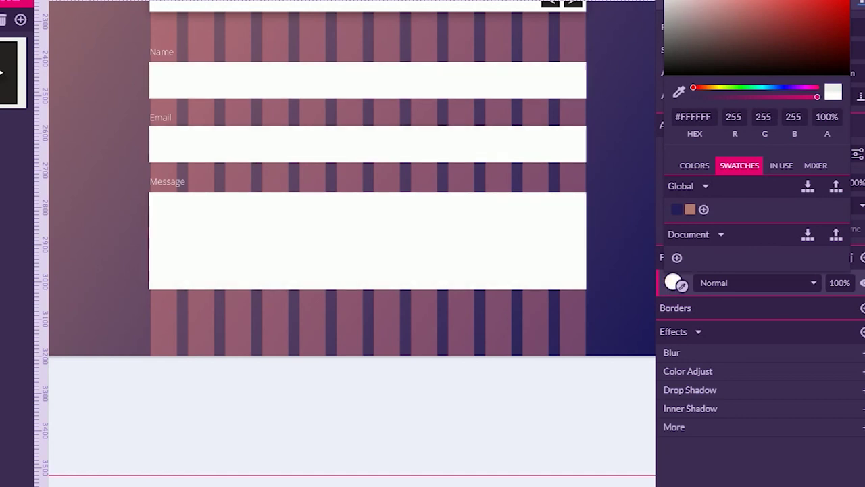
click(613, 92)
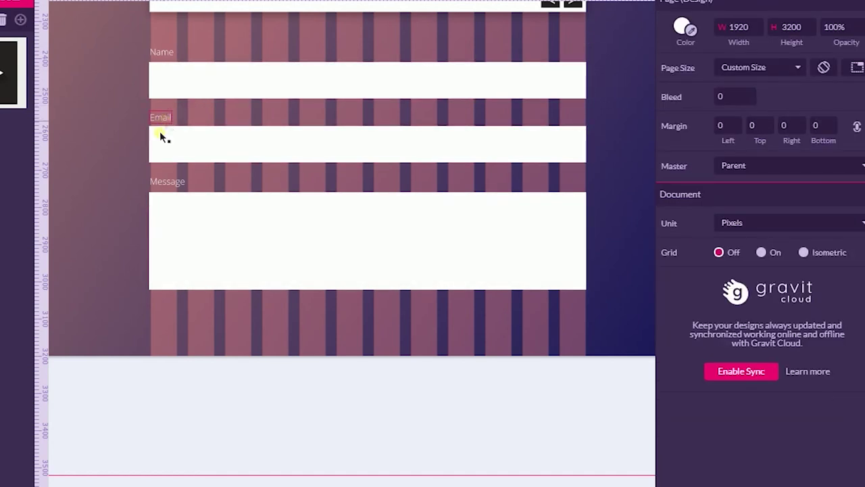
click(155, 181)
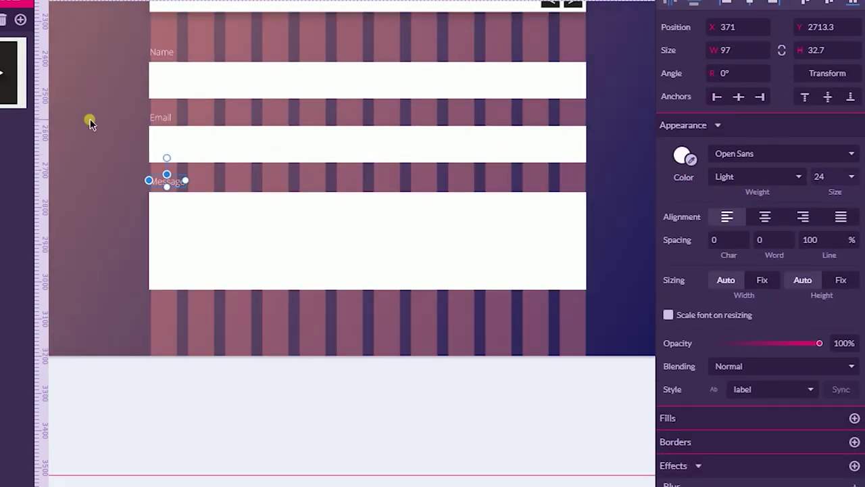
click(91, 121)
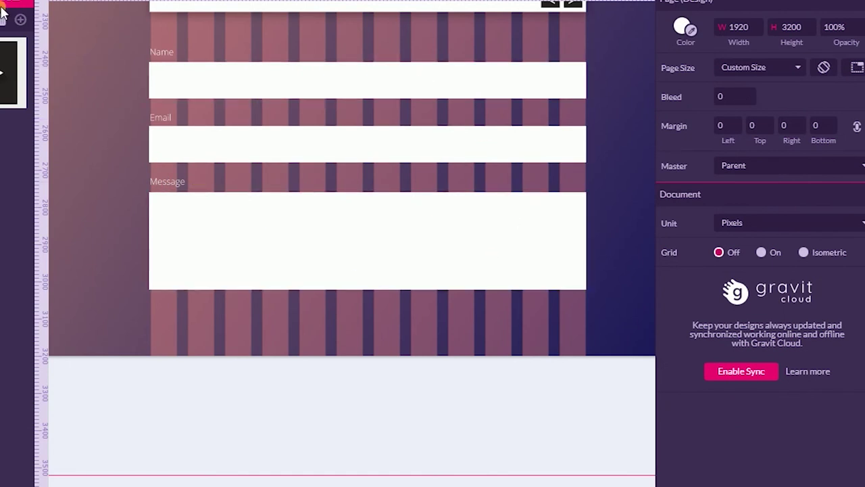
Step: Place the ButtonSubmit symbol below the Message field, lined up with the field's right edge
drag(14, 73, 515, 323)
drag(583, 312, 571, 324)
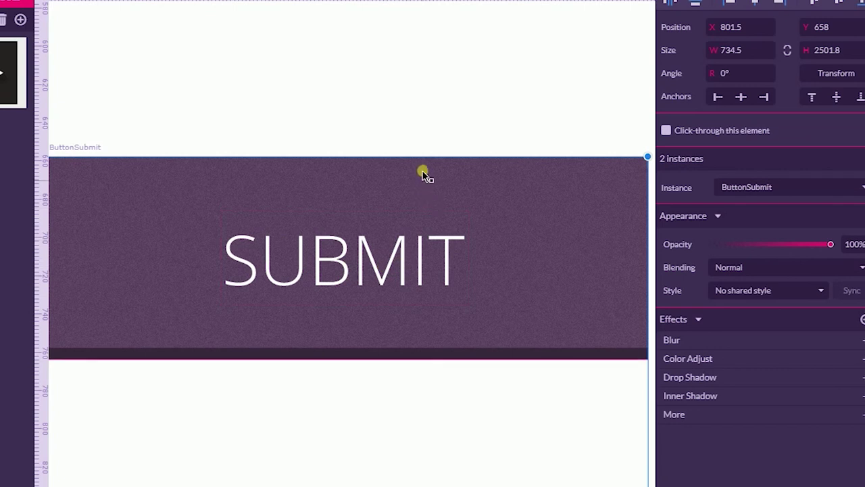
Step: Examine the SUBMIT button symbol, the Take a Look button and the whole page layout from header to form
click(424, 174)
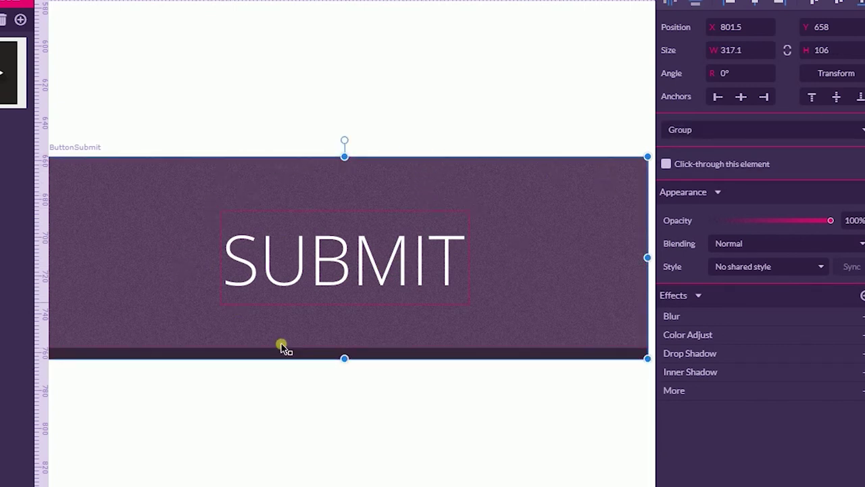
double_click(538, 225)
drag(728, 386, 727, 386)
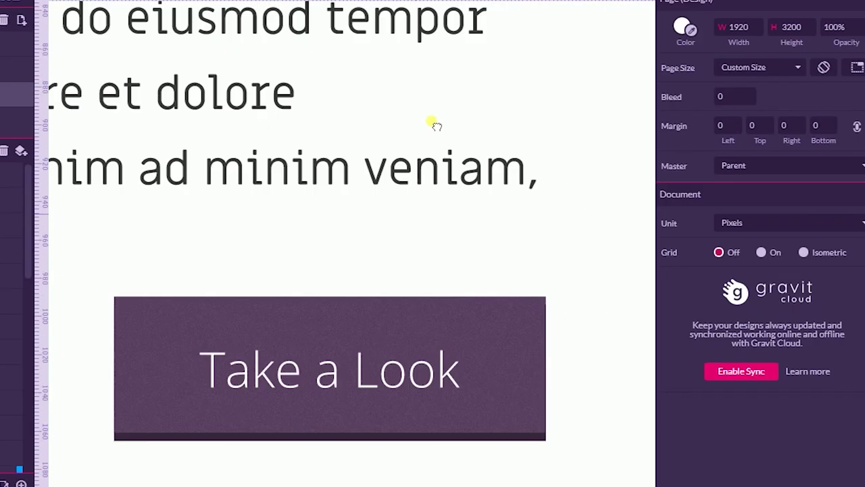
scroll(434, 122, down, 3)
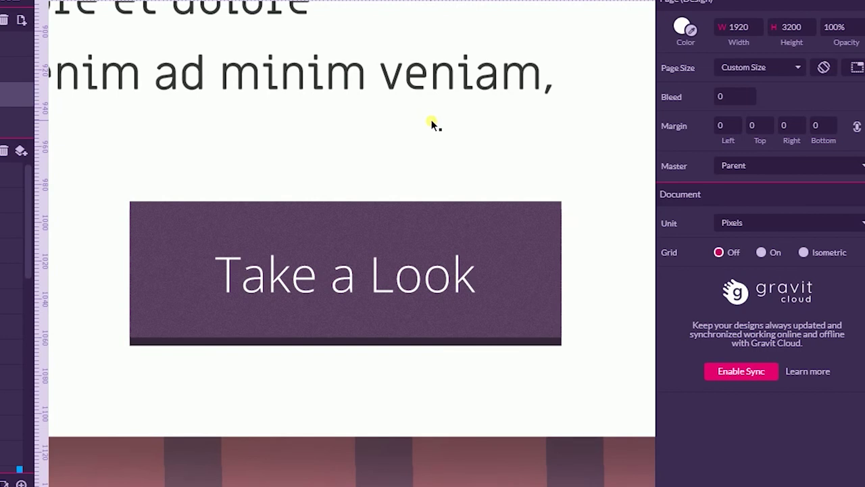
key(ctrl+minus)
key(ctrl+minus)
key(ctrl+minus)
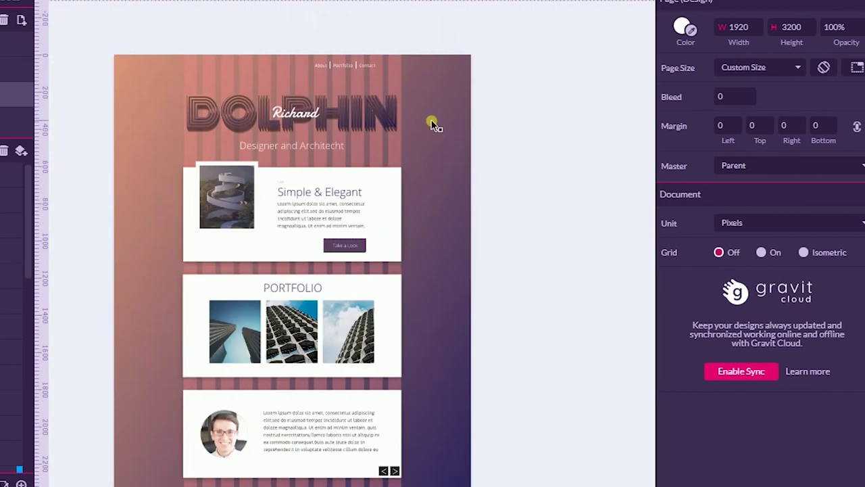
scroll(437, 142, down, 5)
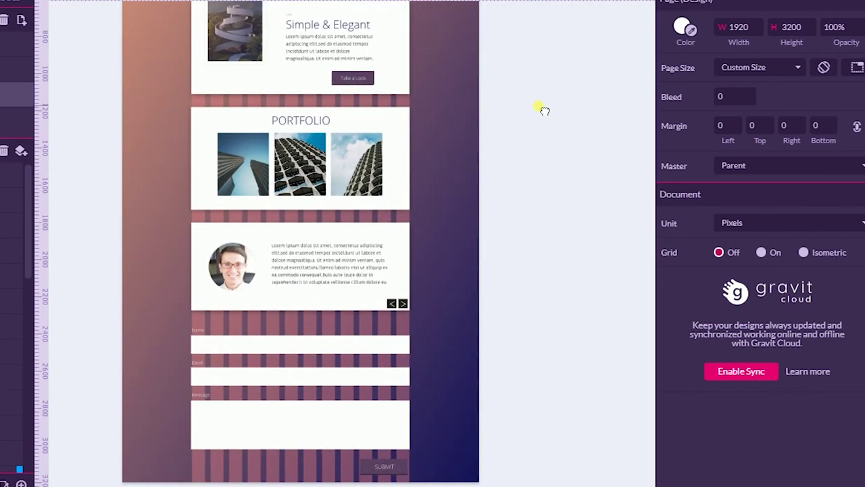
scroll(550, 208, up, 4)
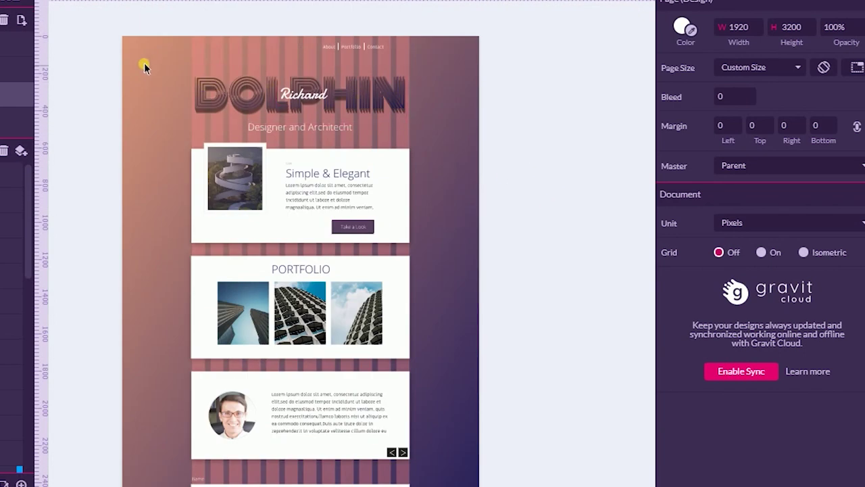
drag(127, 65, 484, 106)
scroll(510, 363, down, 15)
scroll(484, 109, up, 20)
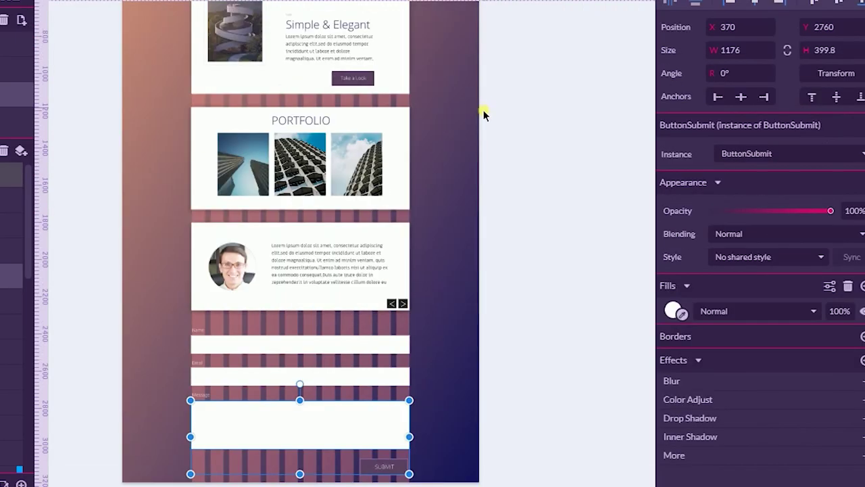
click(368, 233)
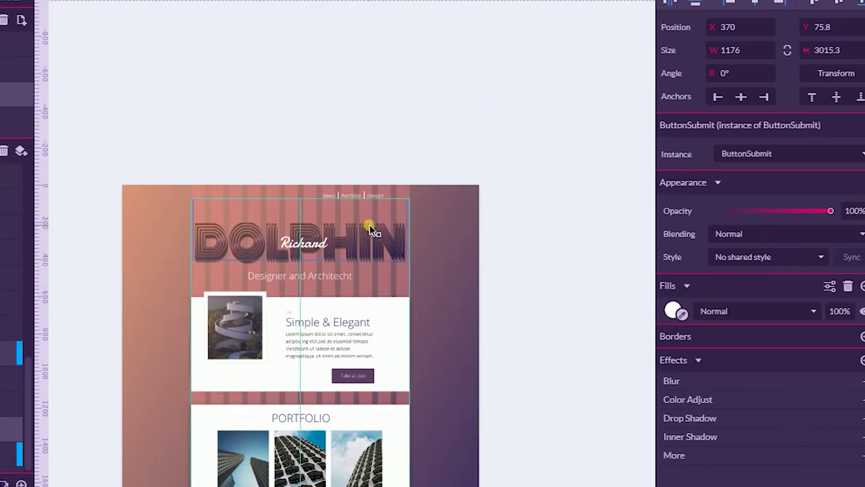
click(121, 212)
Step: Select all the page's contents, from the header menu down to the SUBMIT button, and check them in the layer list
drag(137, 217, 505, 353)
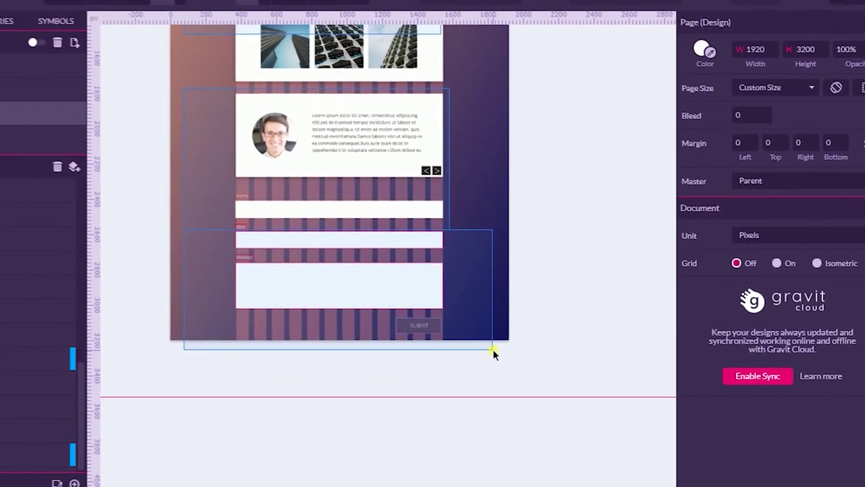
scroll(506, 354, up, 5)
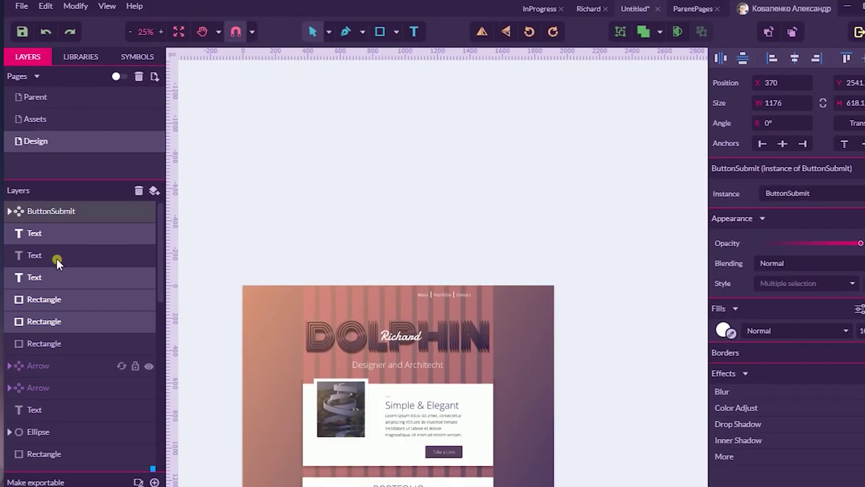
scroll(58, 253, down, 5)
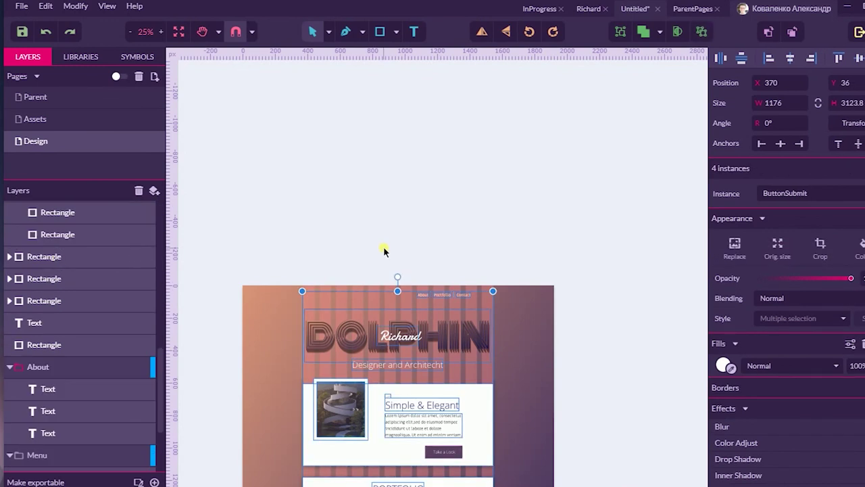
scroll(91, 391, down, 3)
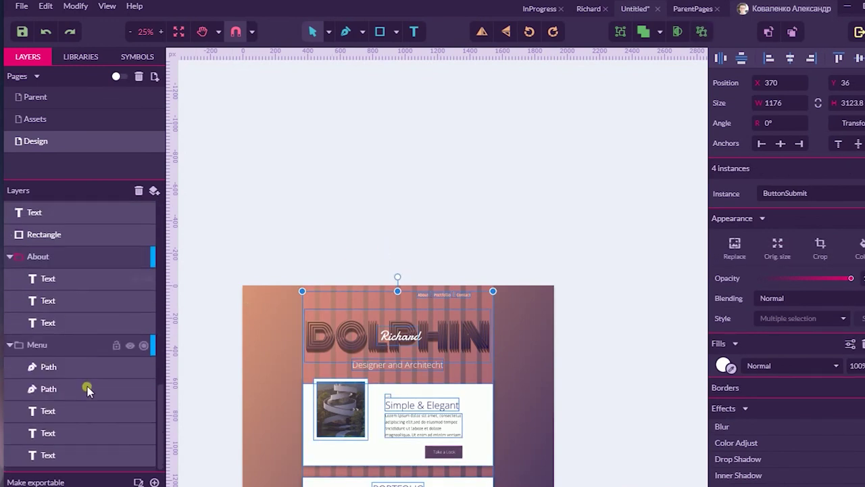
Step: Examine the Menu layer and the rest of the layer list for items not yet sorted into layers
click(61, 344)
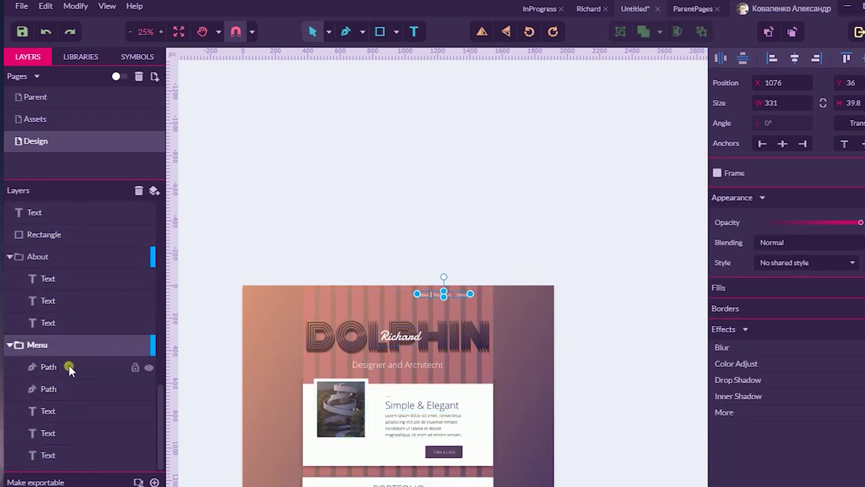
scroll(73, 348, up, 4)
scroll(75, 349, up, 5)
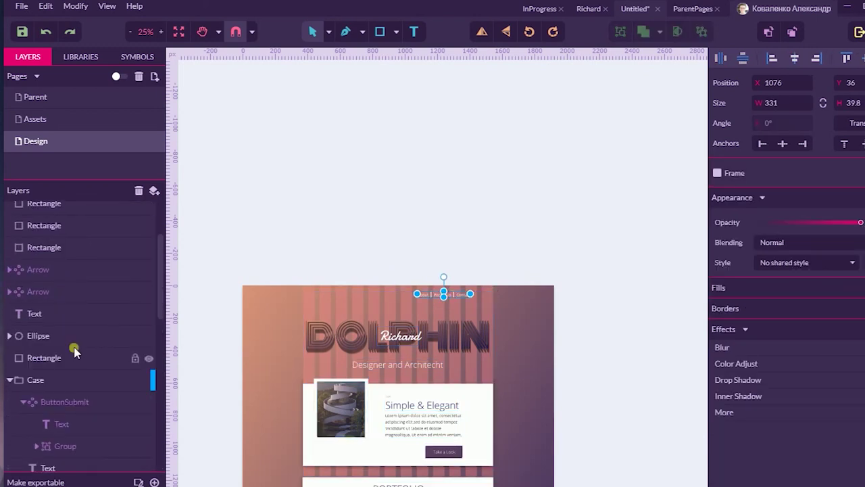
scroll(73, 350, up, 4)
scroll(642, 351, down, 5)
scroll(532, 291, down, 2)
scroll(534, 289, up, 2)
Step: Create a layer named Testimonials and move the testimonials card's rectangle, portrait, text and two arrows into it
click(510, 328)
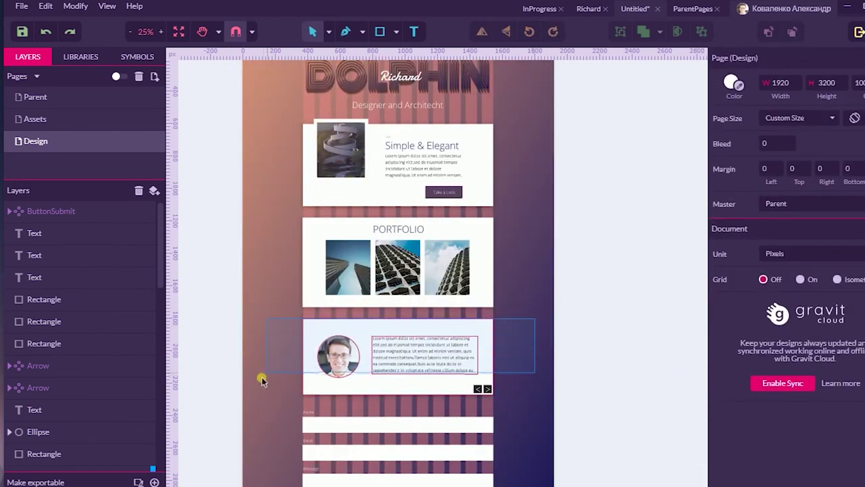
drag(262, 381, 257, 390)
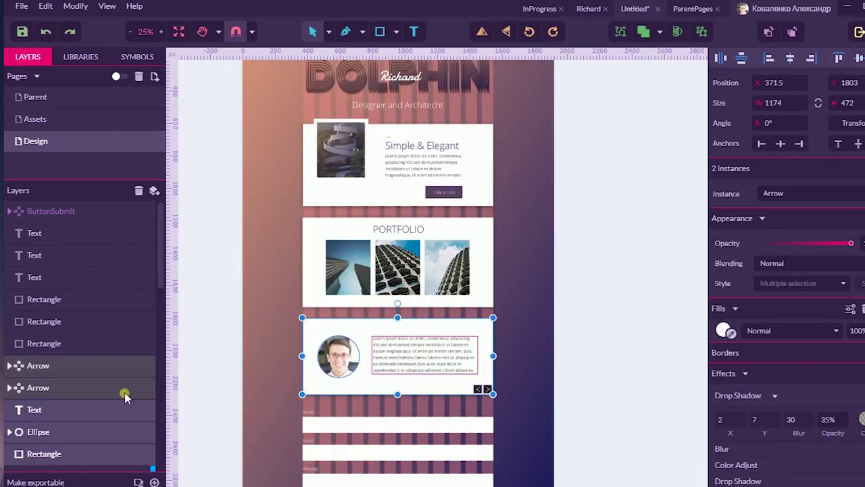
click(152, 193)
double_click(47, 211)
text(Testimonials)
key(Return)
drag(496, 407, 496, 411)
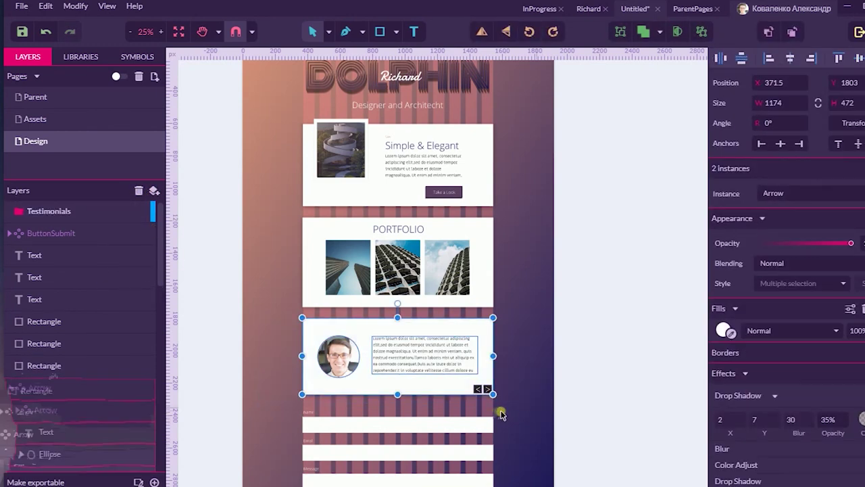
drag(97, 394, 49, 217)
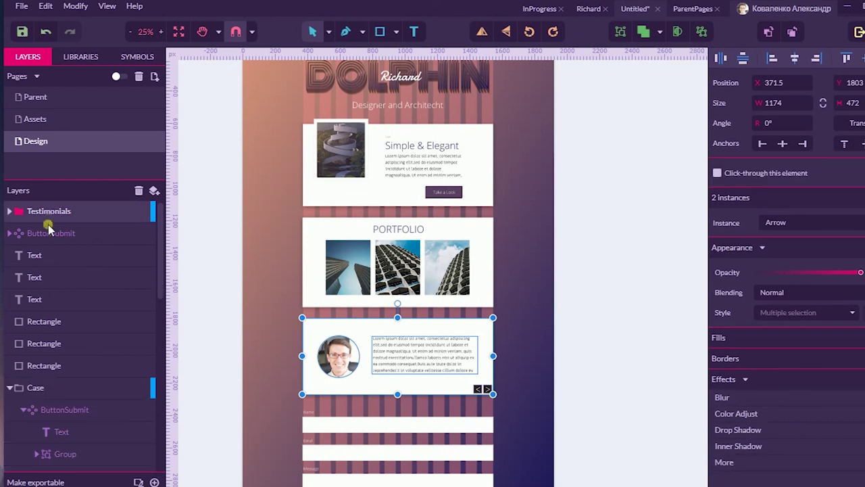
Step: Create a new layer named Contacts for the contact form's objects
scroll(206, 310, down, 3)
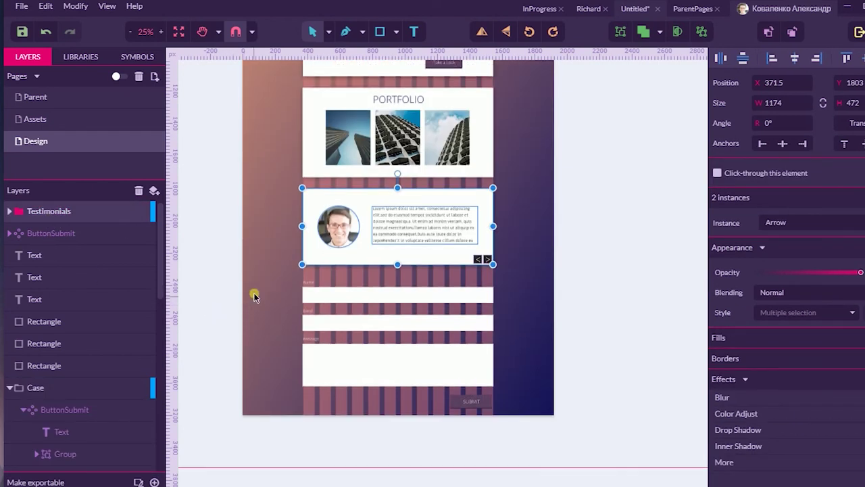
click(254, 296)
drag(345, 329, 530, 417)
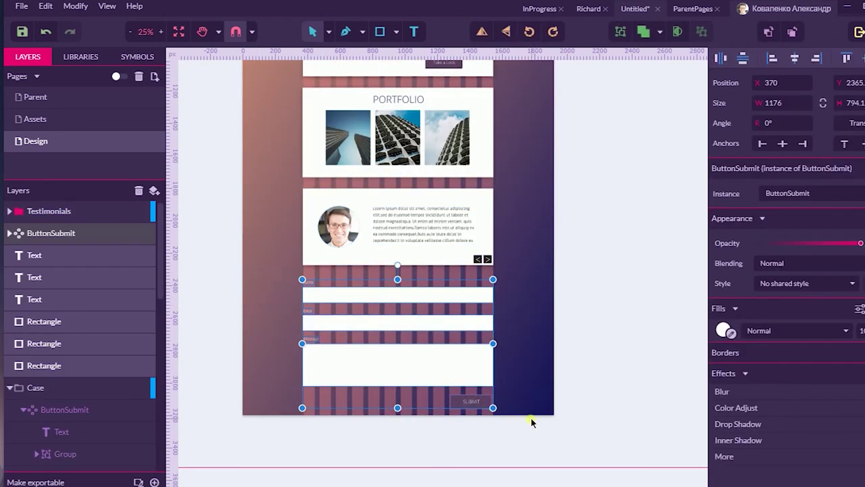
click(154, 190)
click(50, 212)
double_click(50, 212)
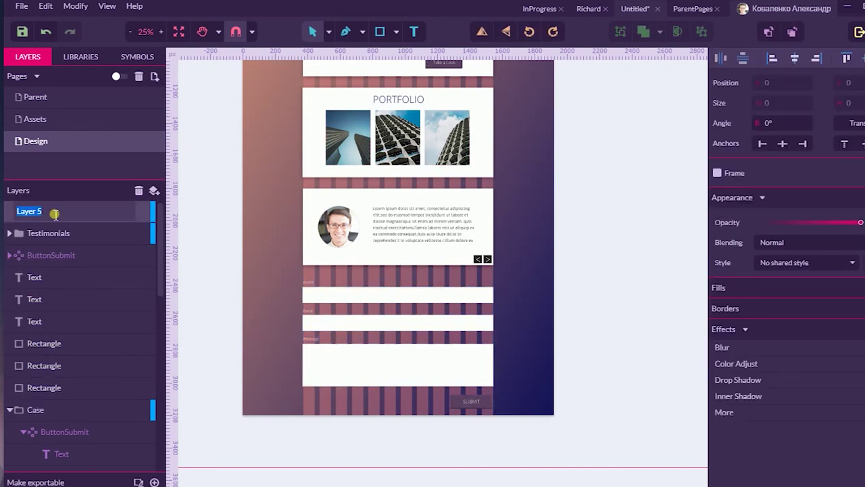
text(Contacts)
key(Return)
Step: Move the form's SUBMIT button, three labels and three field rectangles into the Contacts layer, and collapse the Case layer
click(53, 256)
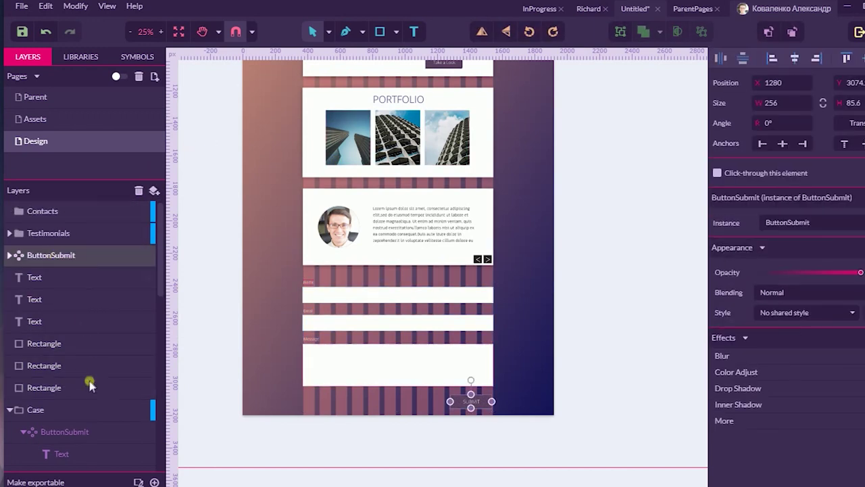
shift+click(63, 387)
drag(63, 387, 41, 212)
click(9, 255)
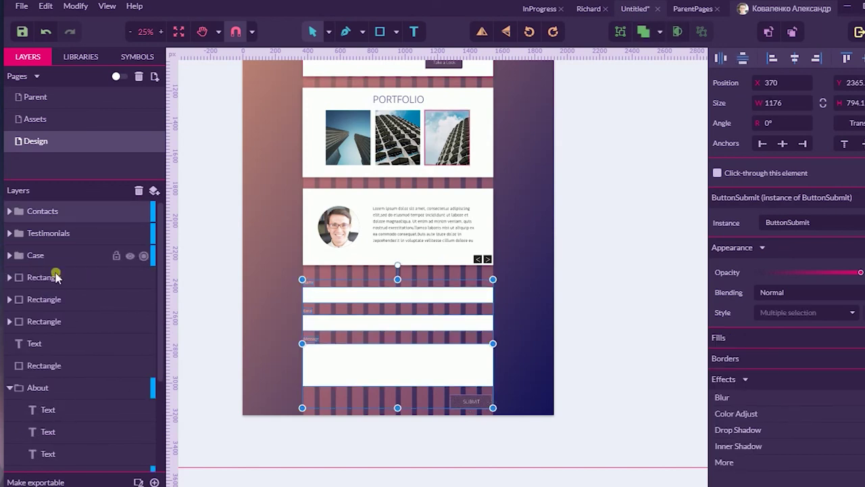
Step: Create a layer named portfolio, move the PORTFOLIO card's background, heading and three images into it, and collapse the remaining layers
click(8, 277)
click(8, 277)
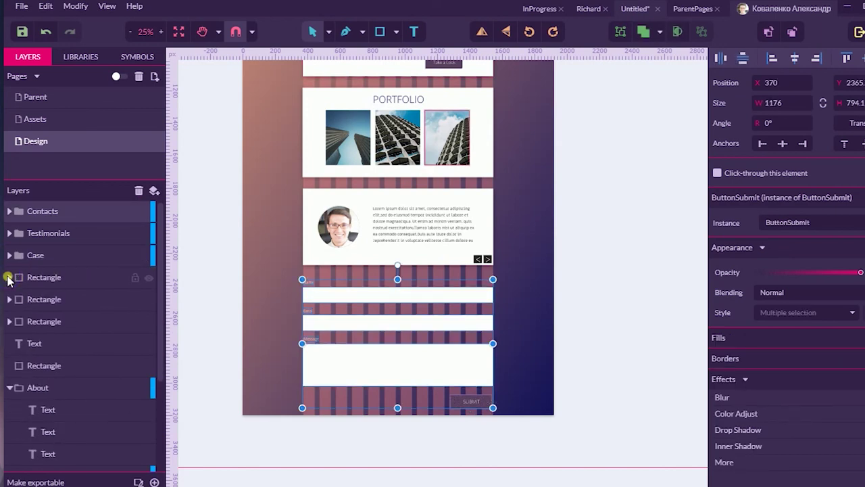
click(70, 277)
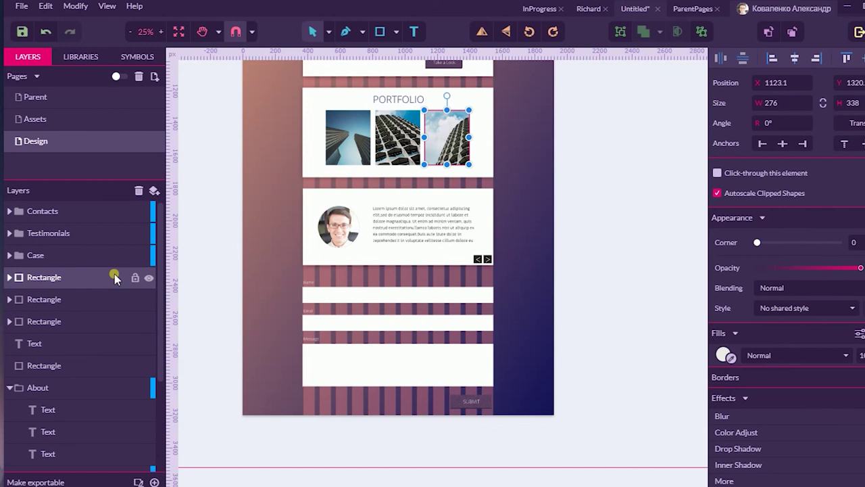
drag(534, 87, 259, 177)
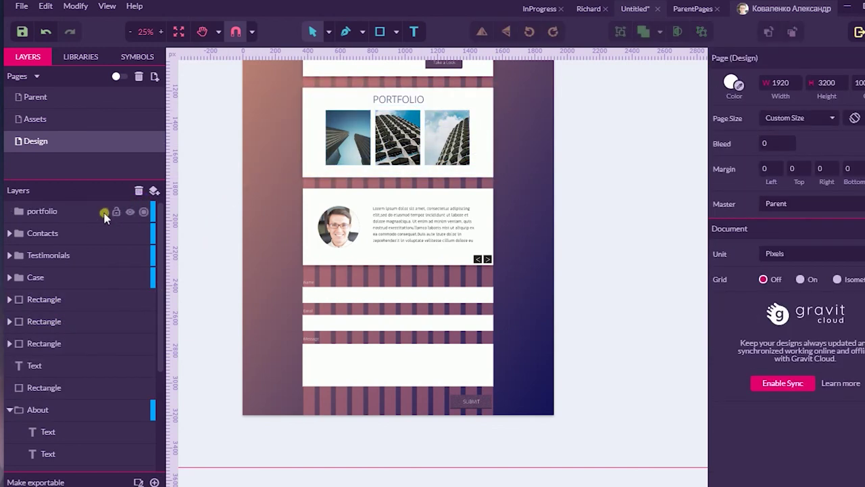
click(56, 299)
click(10, 321)
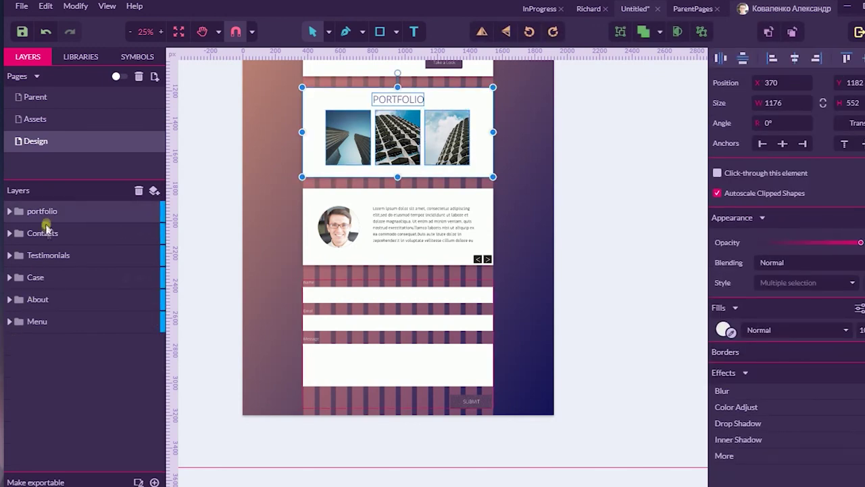
click(606, 187)
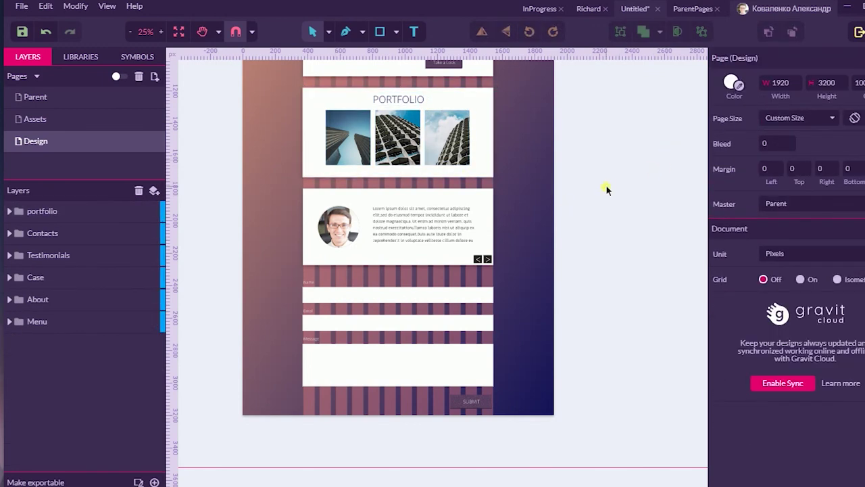
Step: Move the contents of the portfolio, Contacts, Testimonials, Case and About layers together up to Y 75.8, closer to the menu
scroll(604, 189, up, 5)
scroll(601, 191, down, 1)
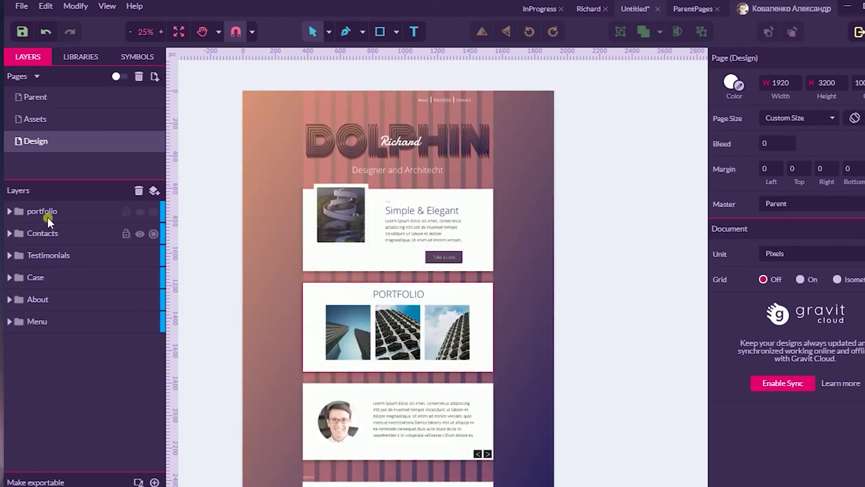
click(42, 211)
shift+click(45, 299)
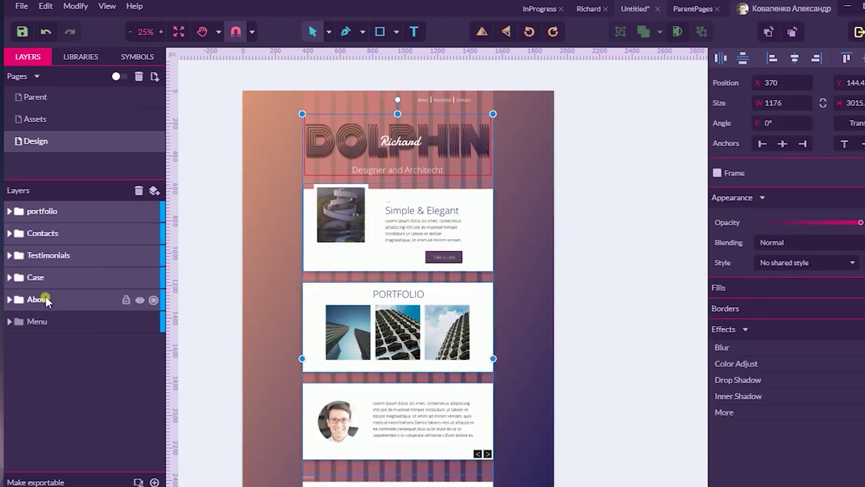
drag(419, 137, 420, 137)
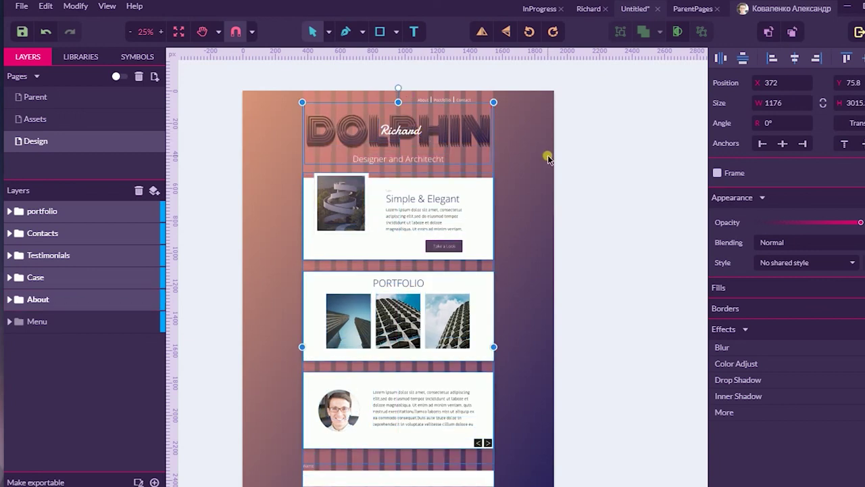
scroll(548, 157, down, 5)
click(629, 215)
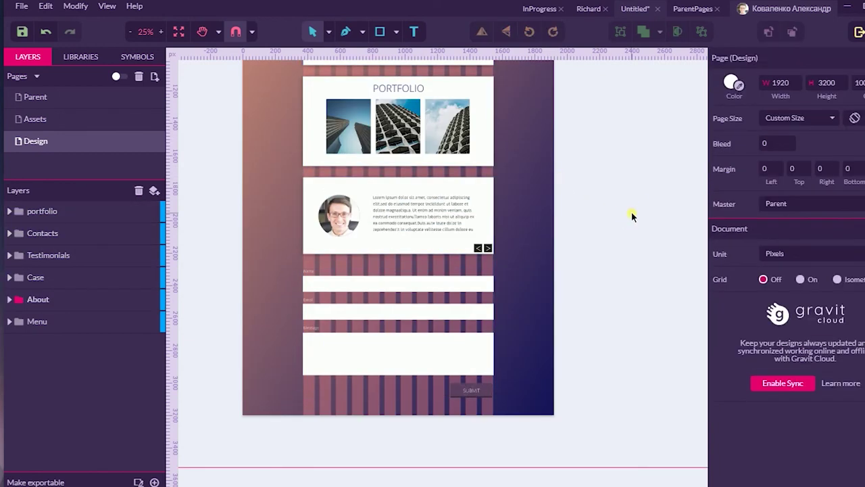
Step: Hide the column grid in Layer 0 on the Parent page and return to the Design page
scroll(629, 215, up, 5)
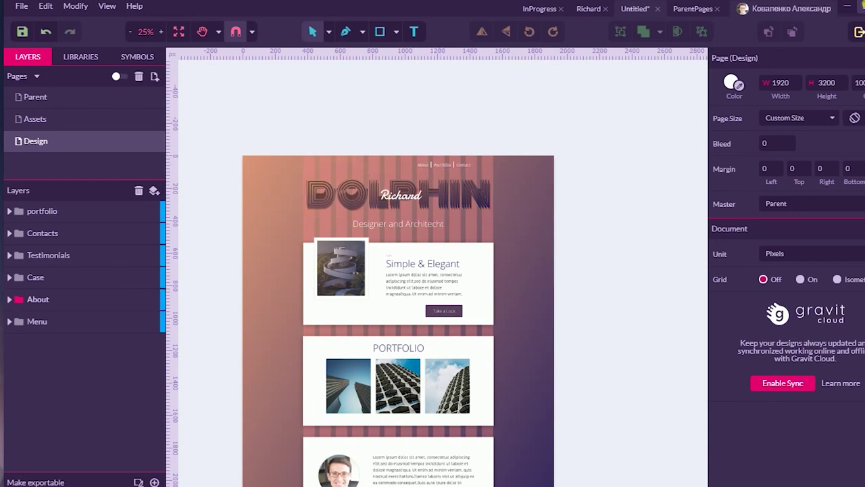
scroll(343, 158, up, 3)
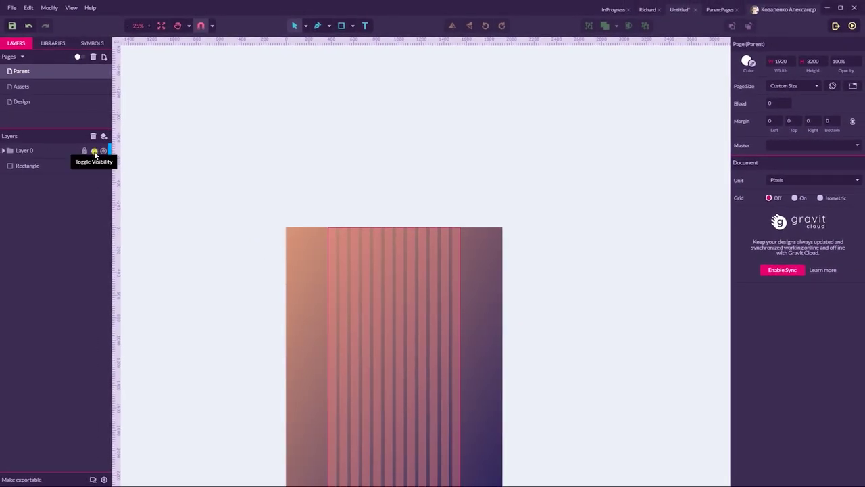
click(94, 152)
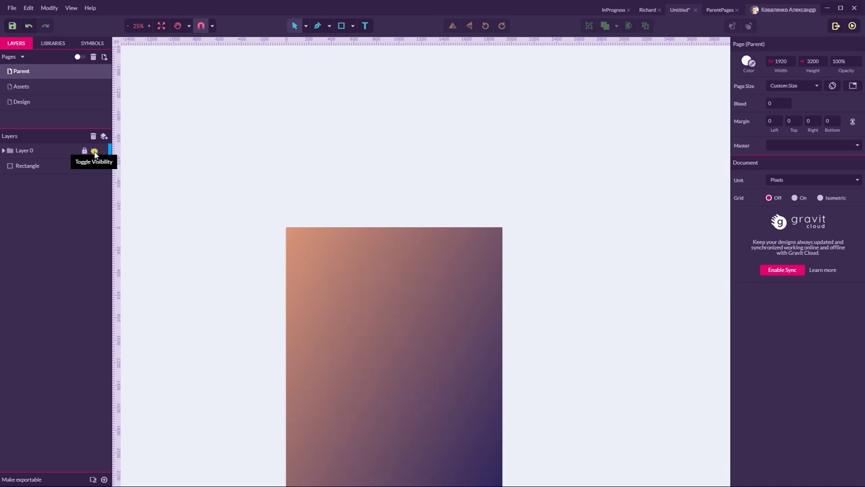
click(61, 107)
scroll(187, 146, down, 4)
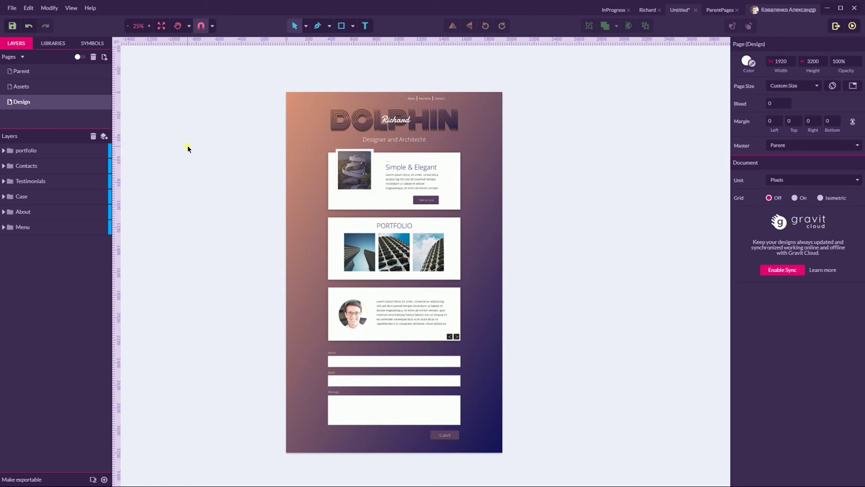
Step: Preview the finished Design page in presentation mode and return to editing
click(71, 8)
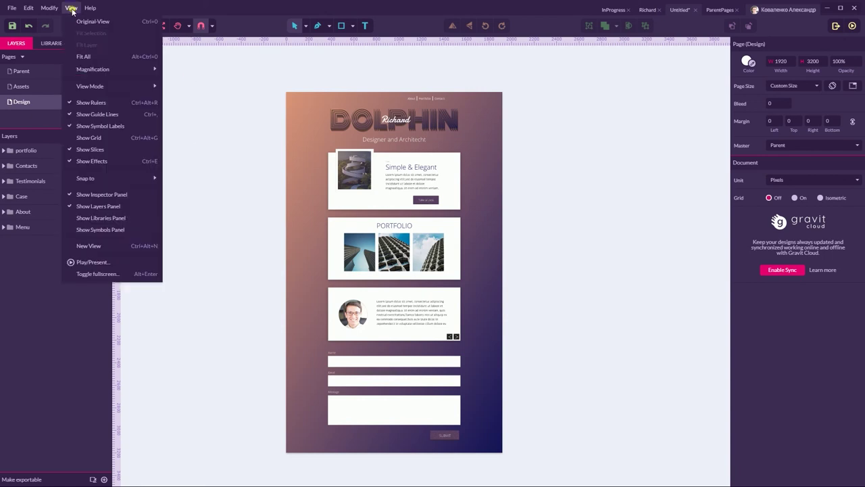
click(87, 261)
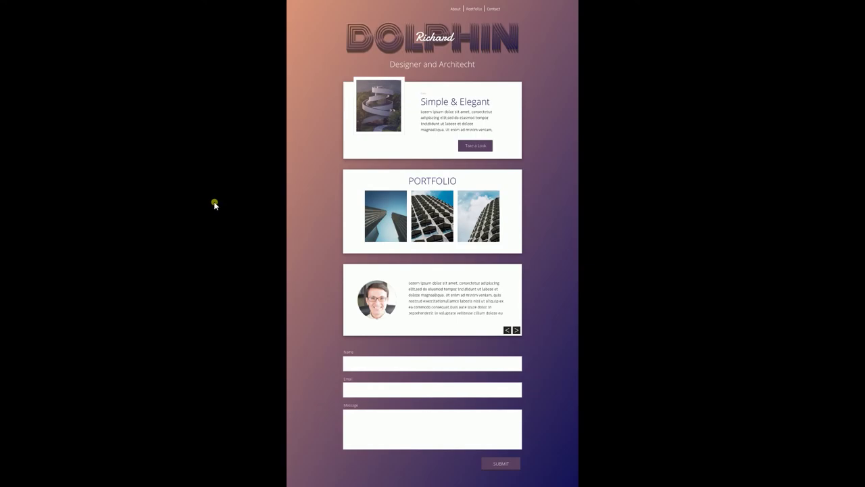
key(Escape)
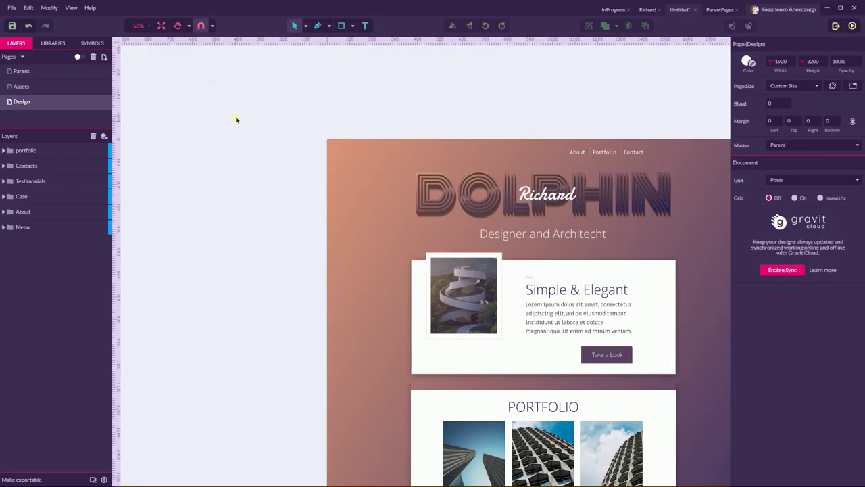
Step: Zoom in on the page header at 100% and select the large DOLPHIN text to inspect it
click(146, 30)
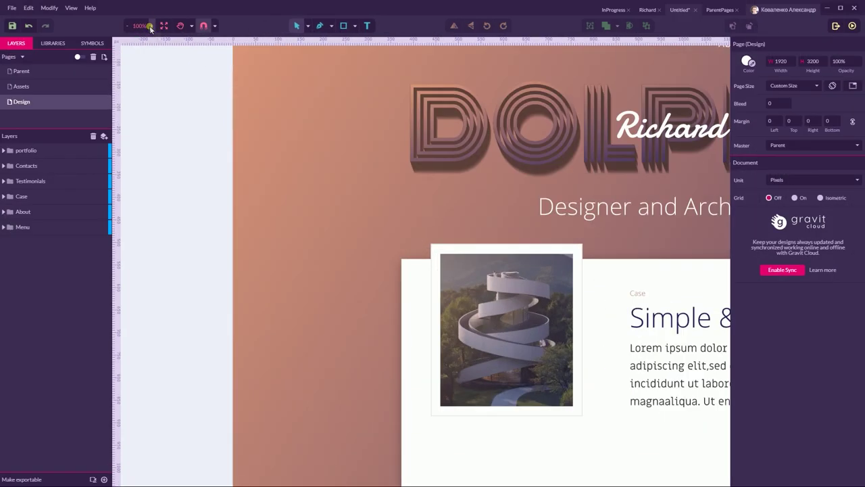
click(587, 171)
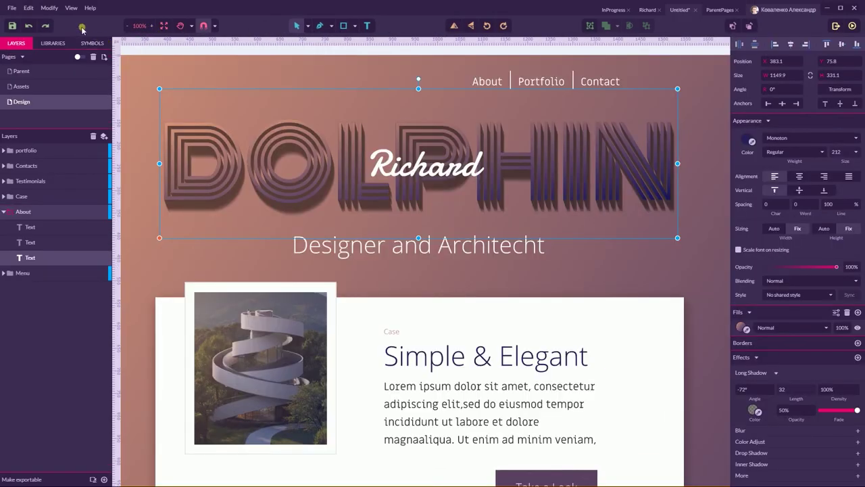
click(54, 9)
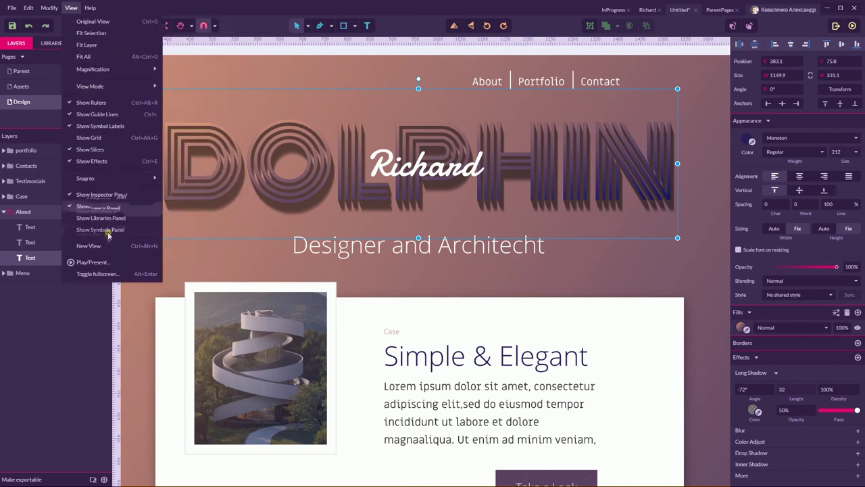